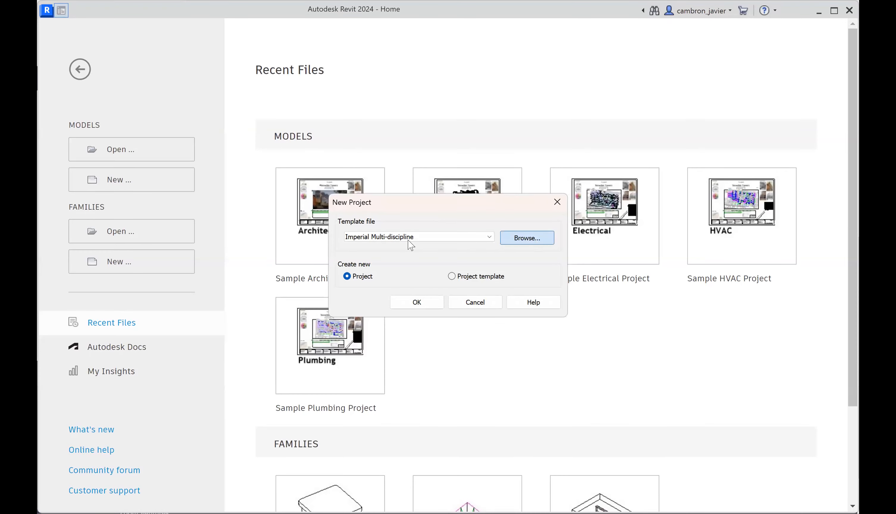
- Create a new project from the Residential-Default.rte template
click(335, 290)
click(588, 387)
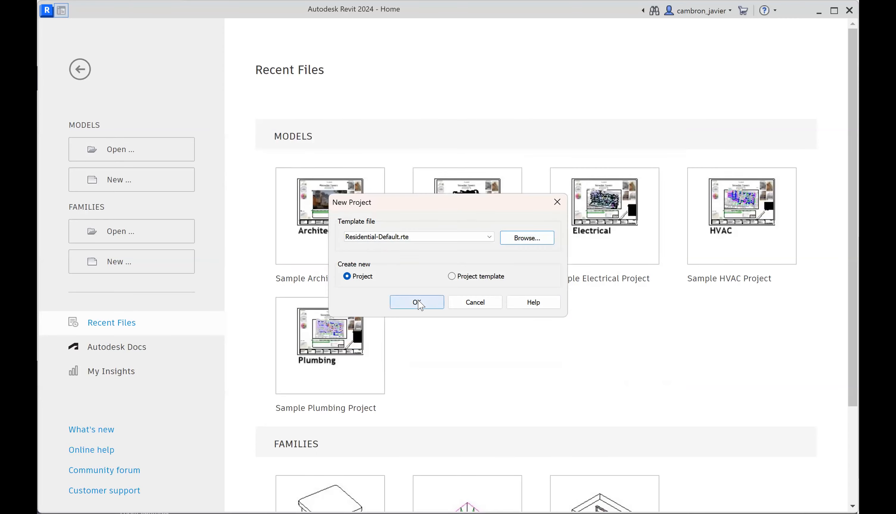
key(Return)
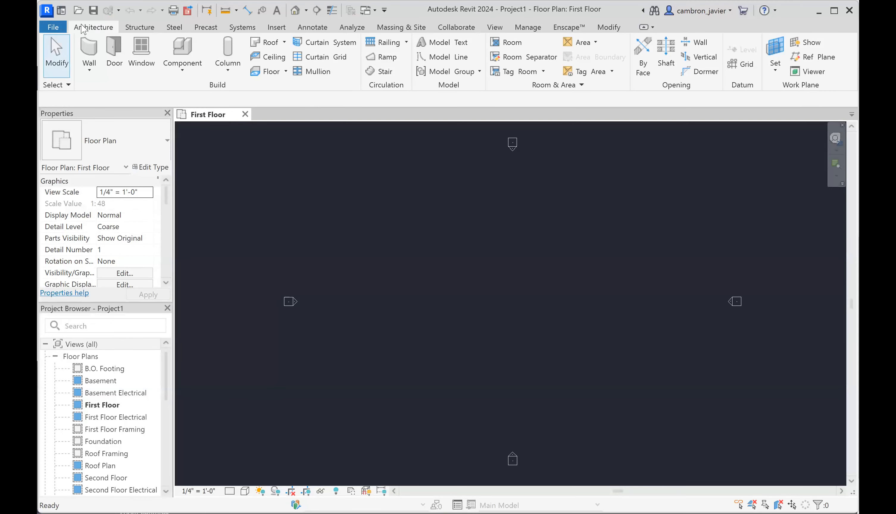
- Configure the Wall tool with the type Exterior - Wood Siding on Wood Stud and the location line Finish Face: Interior
click(90, 50)
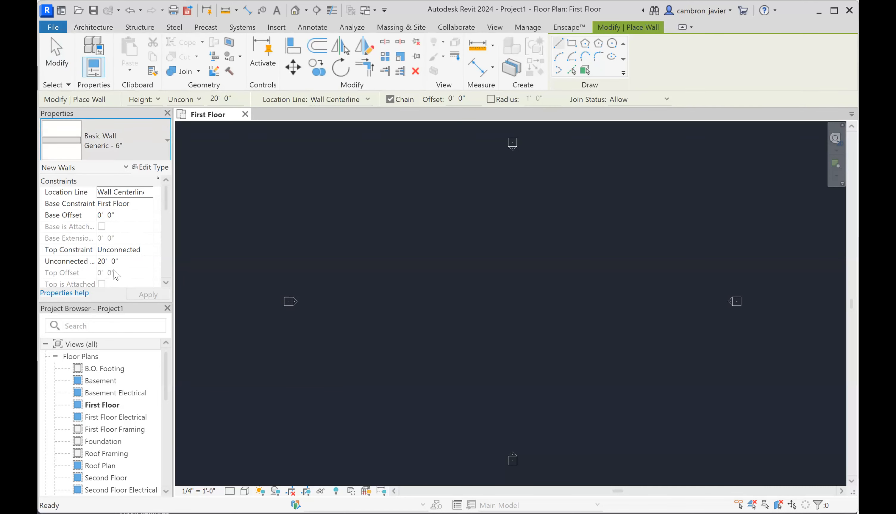
click(124, 143)
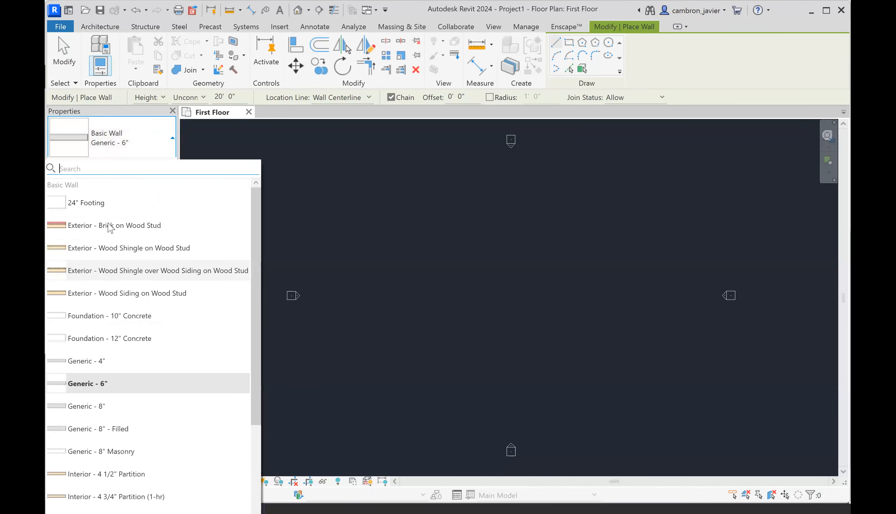
click(110, 294)
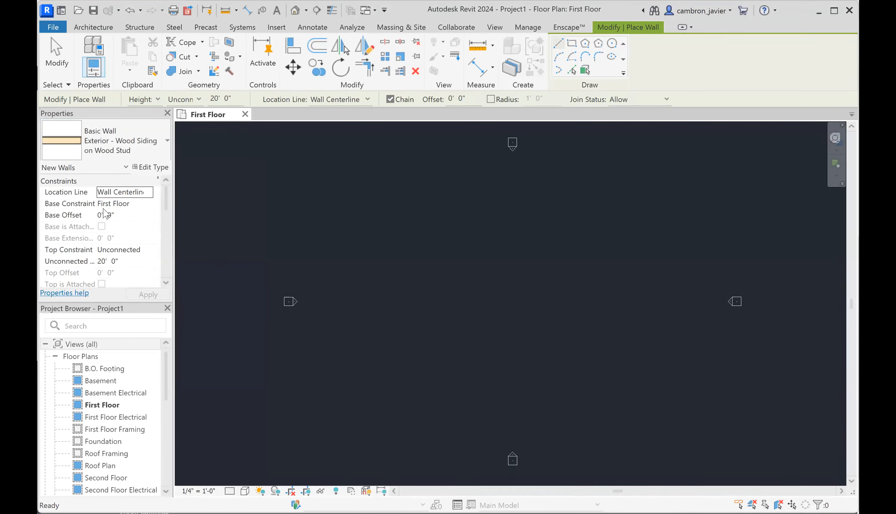
click(126, 192)
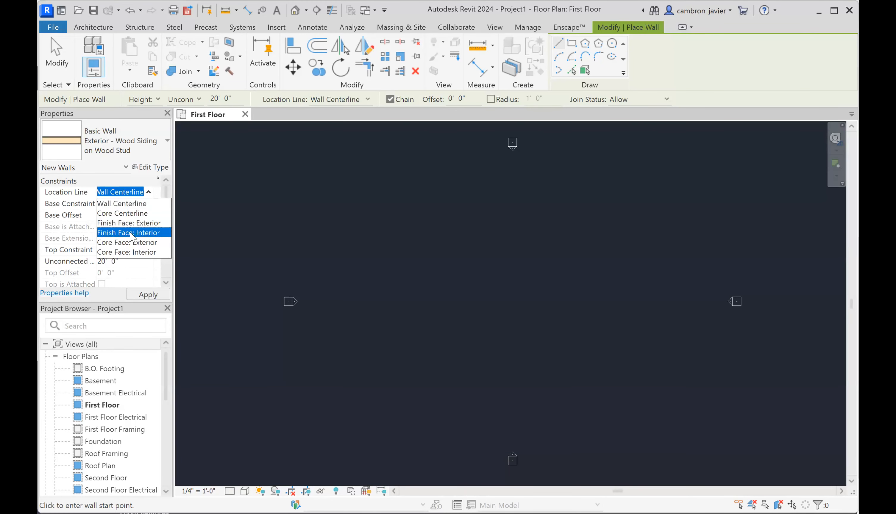
click(149, 294)
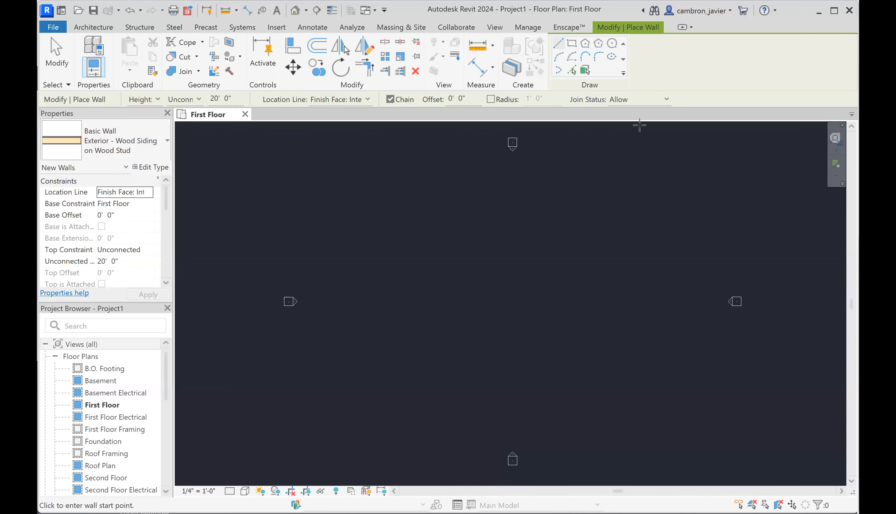
key(Escape)
key(Escape)
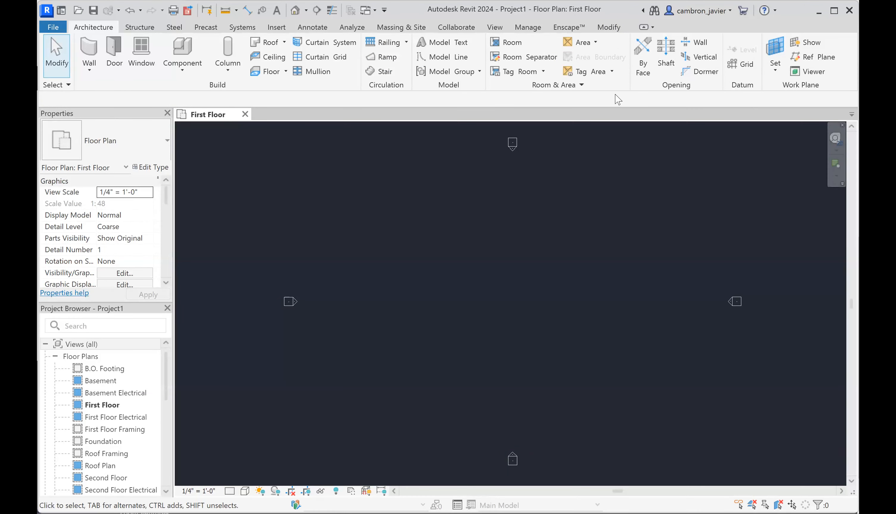
key(Escape)
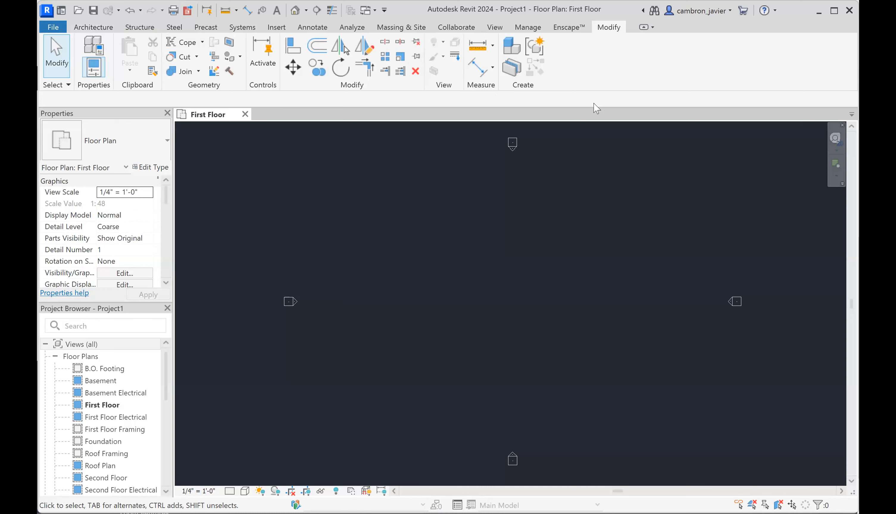
- Draw a continuous chain of exterior walls between the elevation markers, stepping at right angles through twelve segments without closing the outline
click(103, 27)
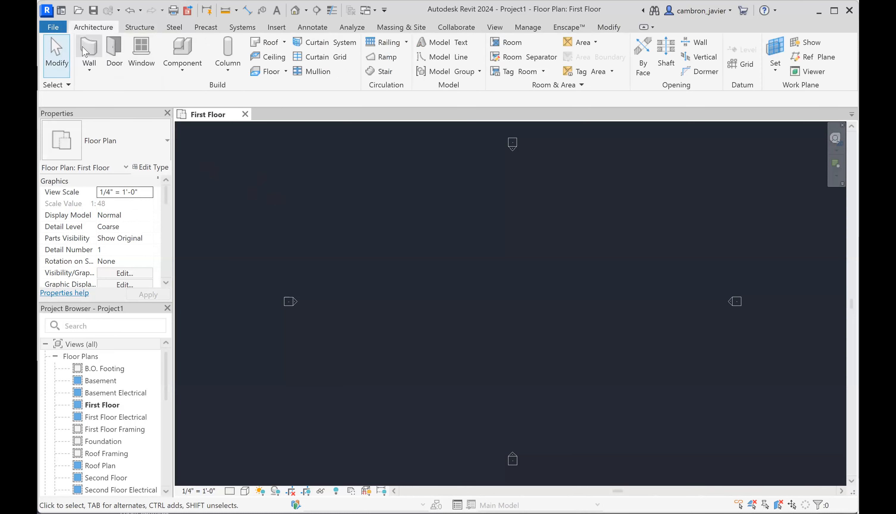
click(87, 53)
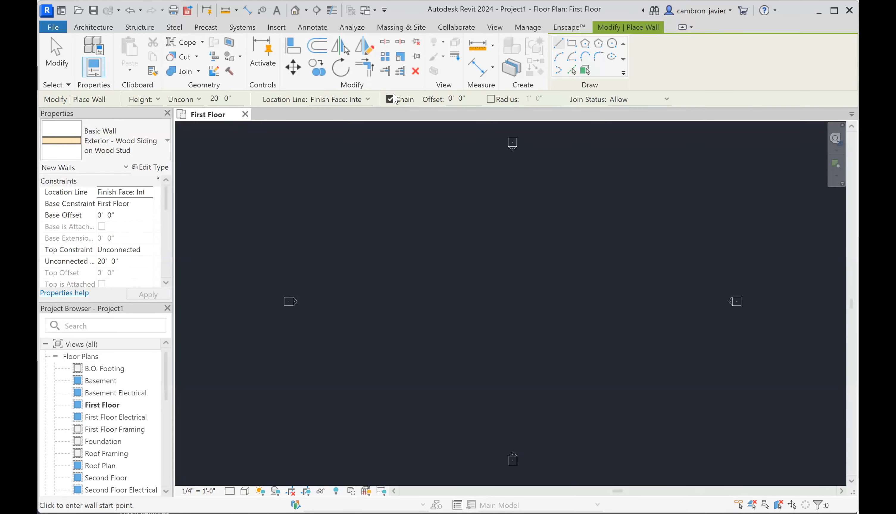
click(368, 358)
click(368, 253)
click(468, 253)
click(467, 190)
click(547, 191)
click(548, 281)
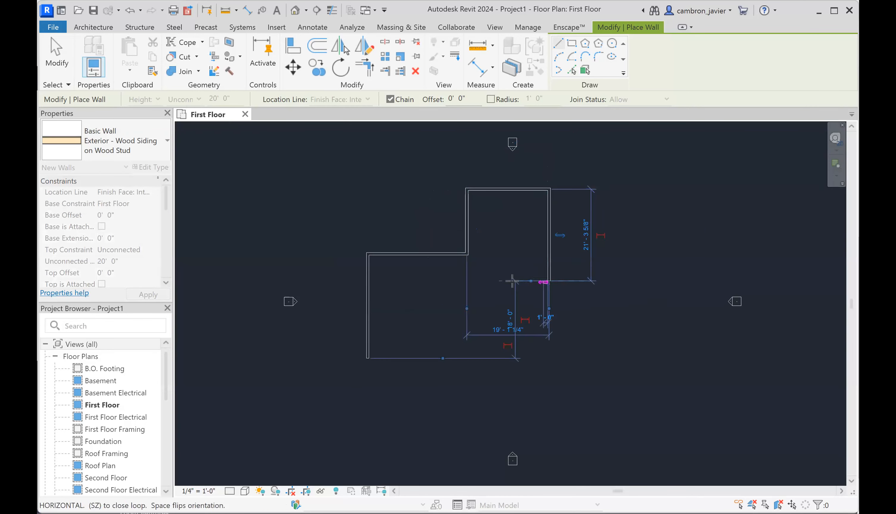
click(491, 281)
click(491, 347)
click(596, 347)
click(596, 266)
click(677, 265)
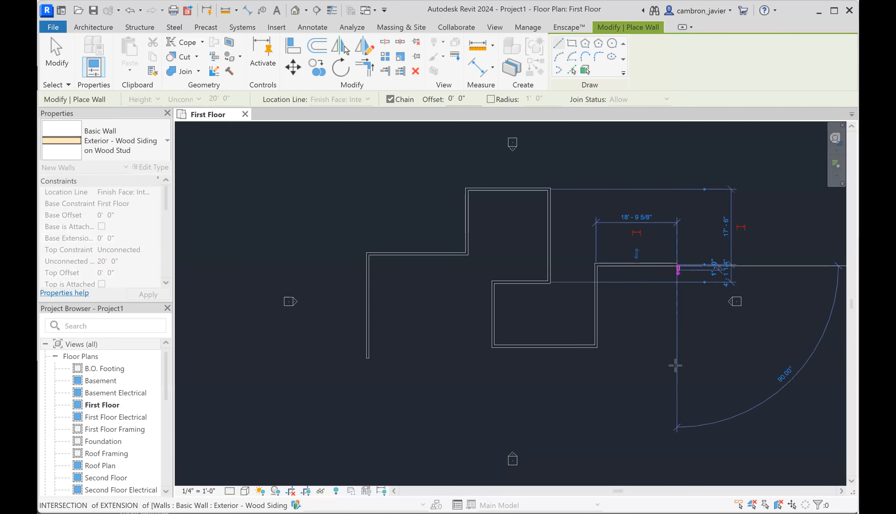
click(677, 385)
click(502, 385)
- Turn off Chain, end the run with a wall about 9' - 8 3/8" long, and draw three separate walls northwest of it
click(390, 99)
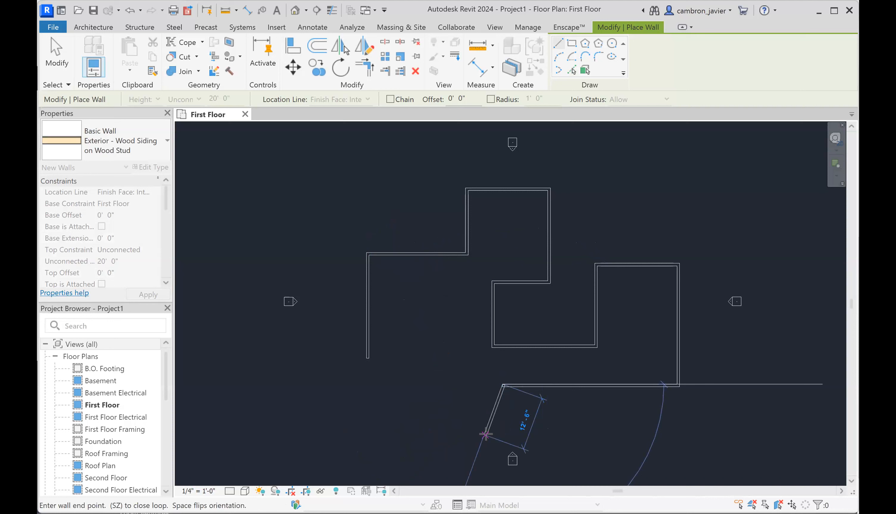
click(467, 433)
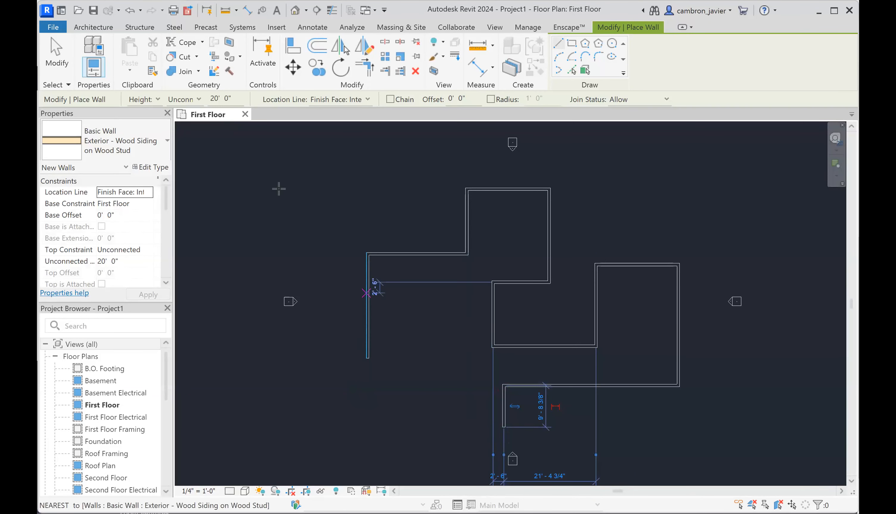
click(247, 175)
click(379, 175)
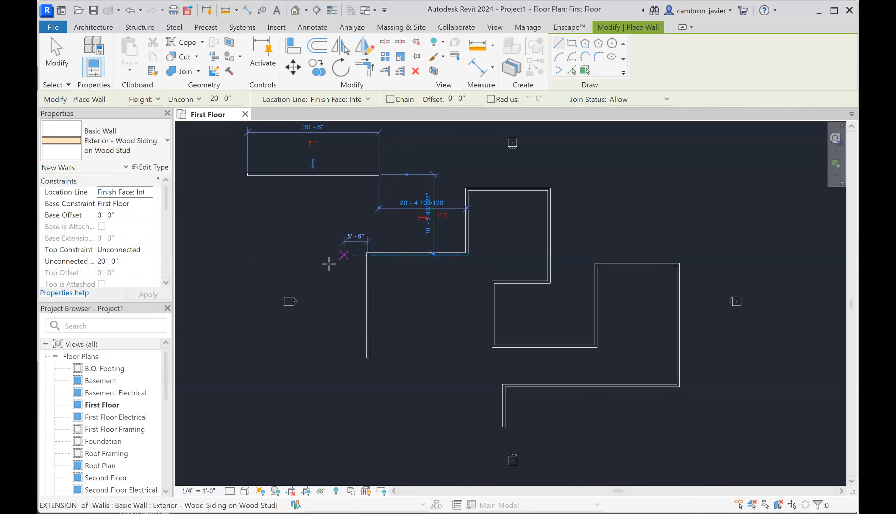
click(266, 242)
click(265, 191)
click(324, 210)
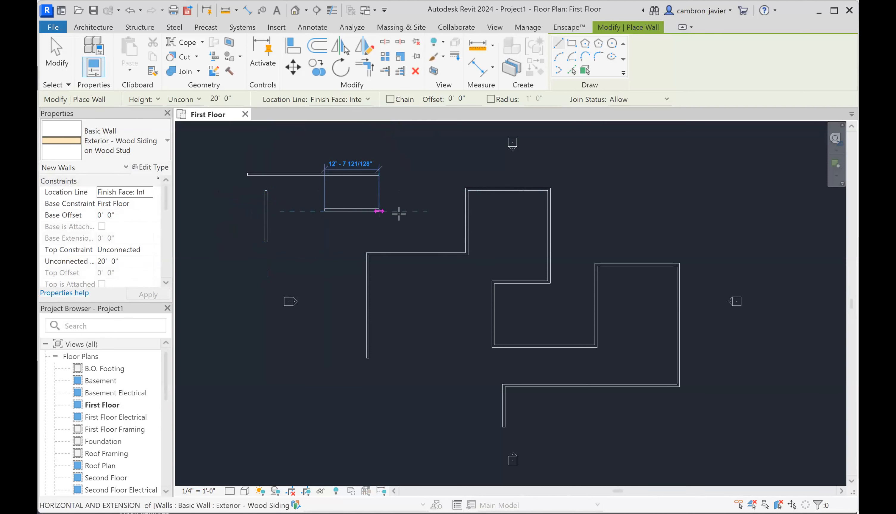
click(429, 238)
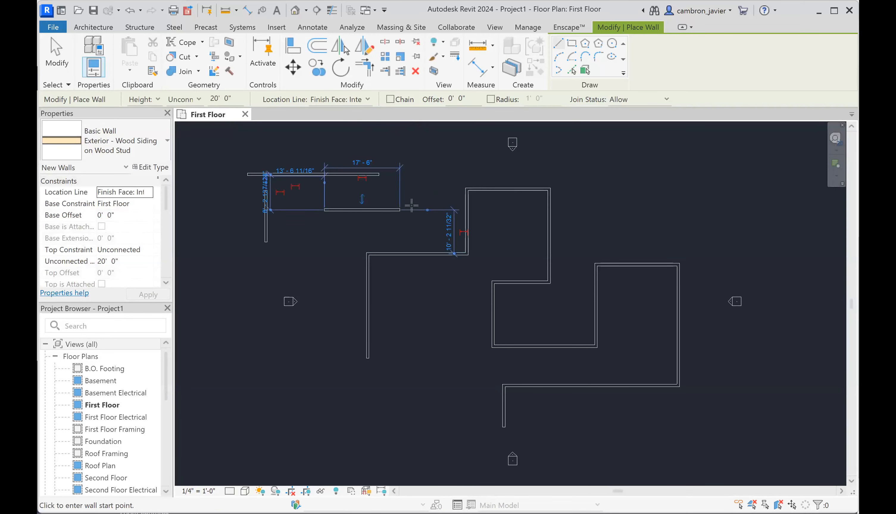
- Draw a short horizontal wall northeast of the stepped run and a 5' wall going down from its east end
click(597, 164)
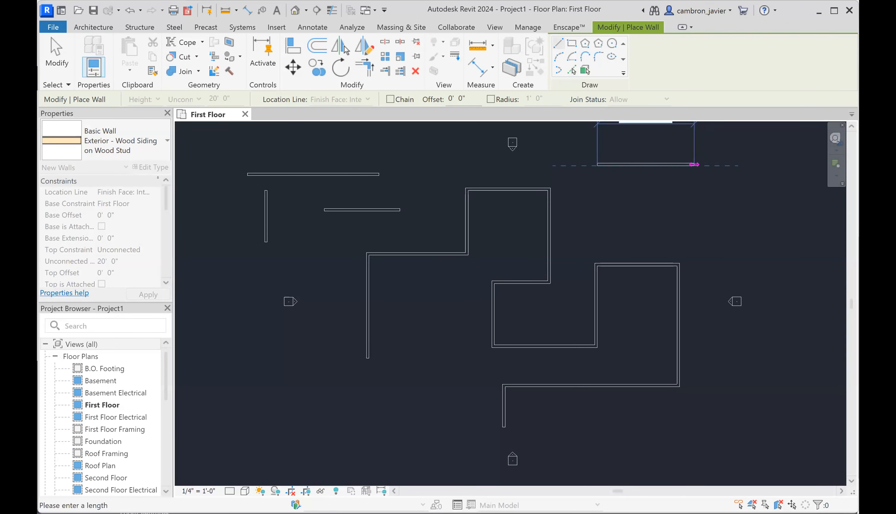
click(693, 165)
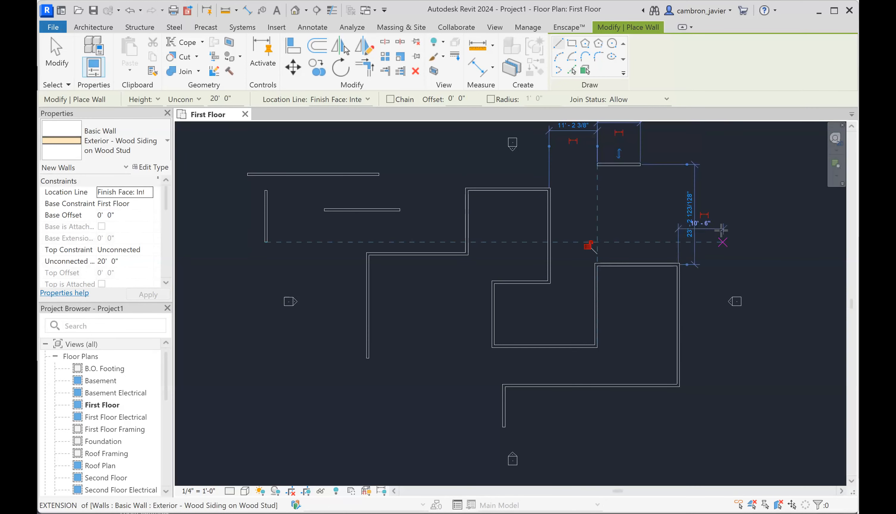
scroll(655, 165, up, 1)
scroll(654, 165, up, 8)
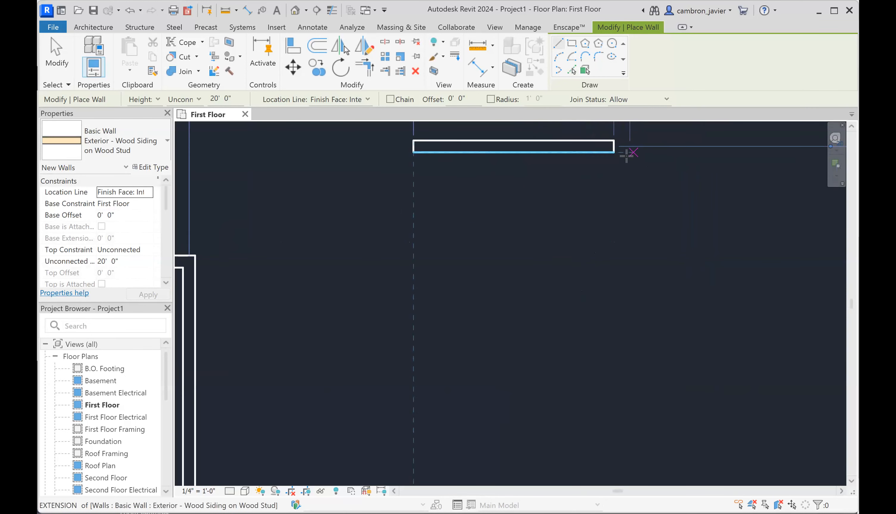
click(611, 152)
scroll(613, 200, down, 8)
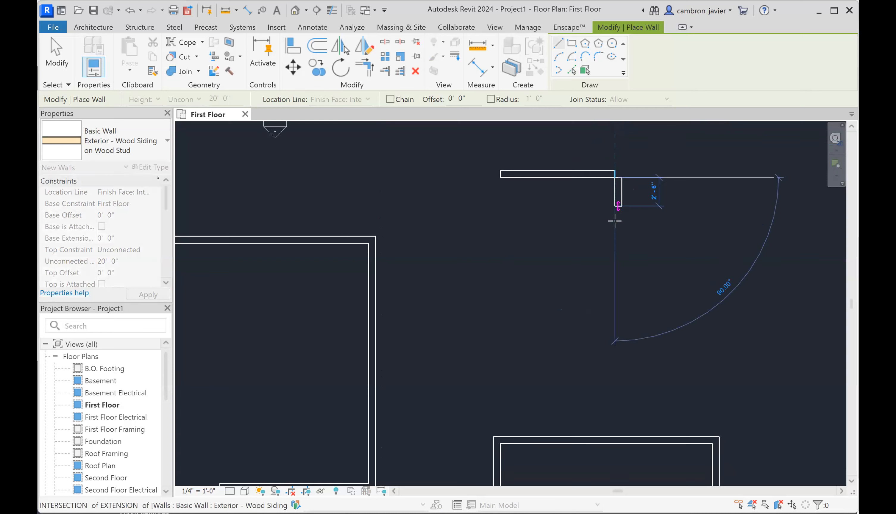
text(5)
key(Return)
scroll(618, 222, up, 5)
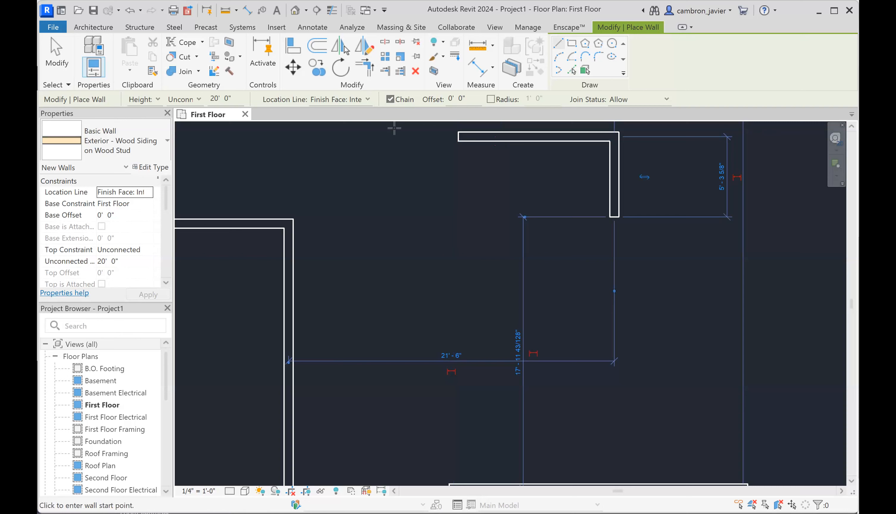
key(Escape)
key(Escape)
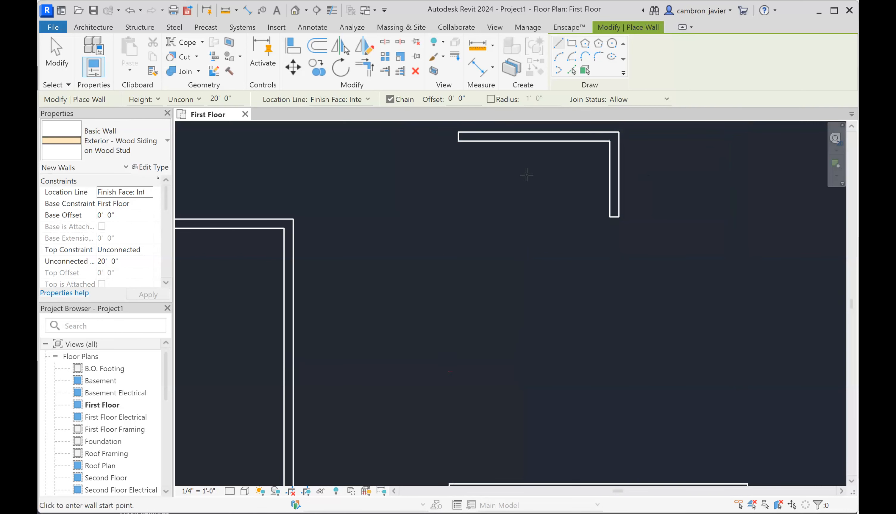
- Delete all the practice walls from the First Floor plan, keeping the elevation markers
scroll(544, 177, down, 8)
drag(571, 163, 537, 184)
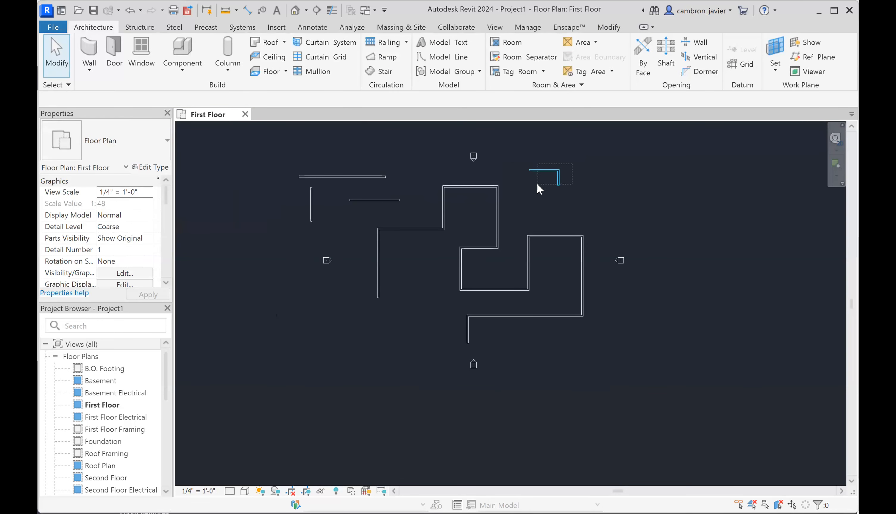
key(Delete)
drag(593, 184, 370, 336)
key(Delete)
drag(357, 155, 294, 206)
key(Delete)
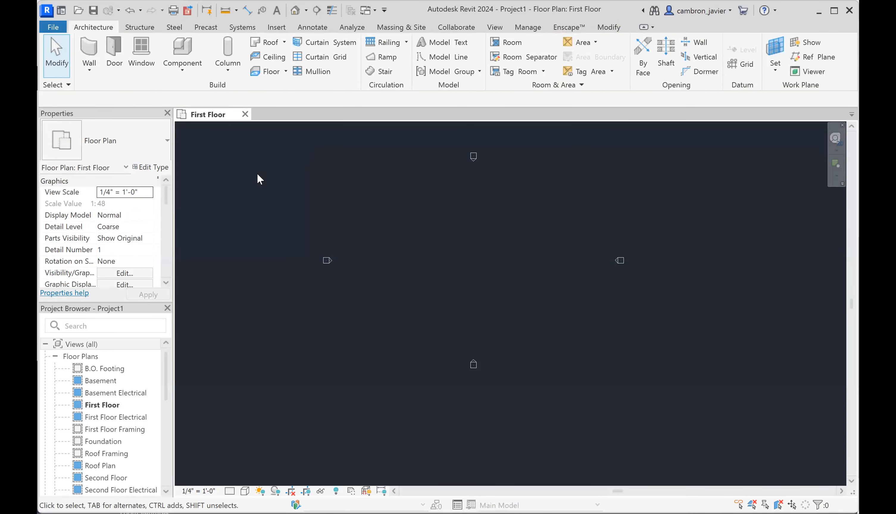
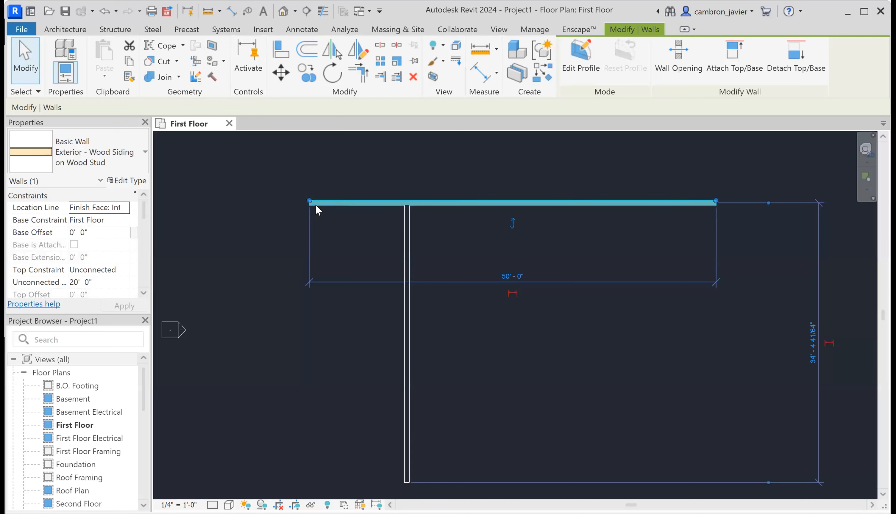
- Shorten the 50' horizontal wall to about 48' - 6" by moving its west end inward
click(368, 190)
click(335, 203)
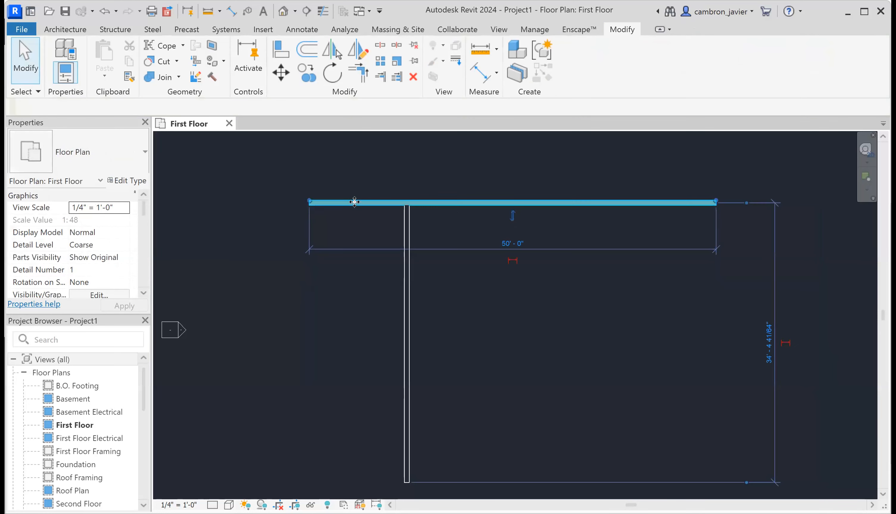
scroll(334, 201, up, 3)
scroll(335, 201, up, 1)
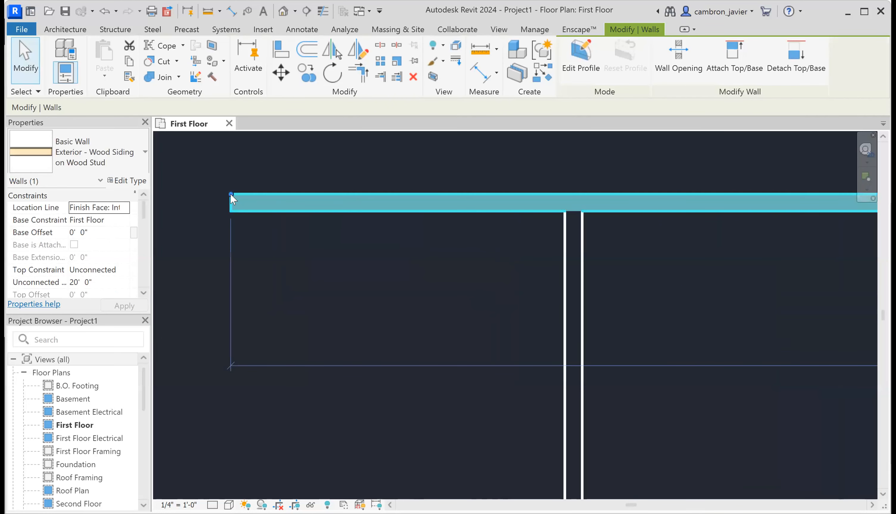
key(r)
key(s)
mouse_move(261, 193)
mouse_down()
mouse_move(316, 193)
mouse_move(249, 194)
mouse_move(274, 194)
mouse_up()
scroll(298, 188, down, 4)
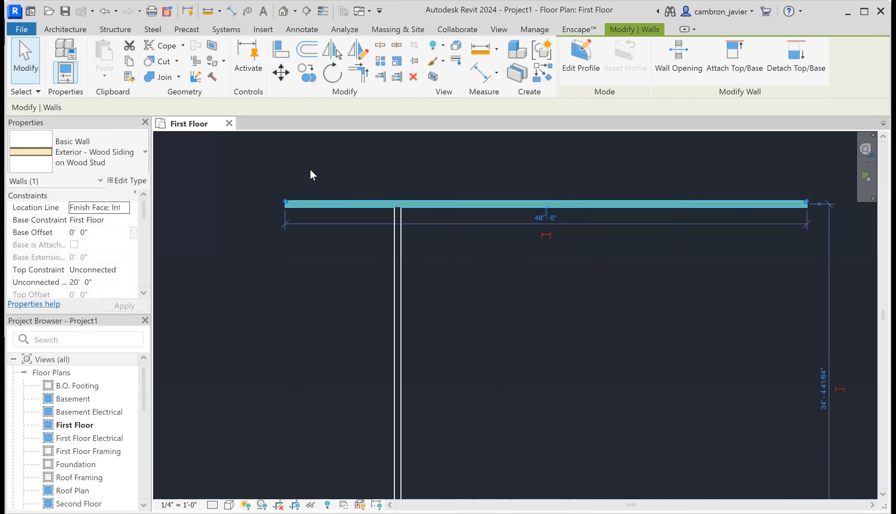
- Lengthen the horizontal wall by stretching its west end farther outward past the vertical wall
click(448, 180)
click(409, 204)
drag(285, 201, 209, 203)
click(291, 182)
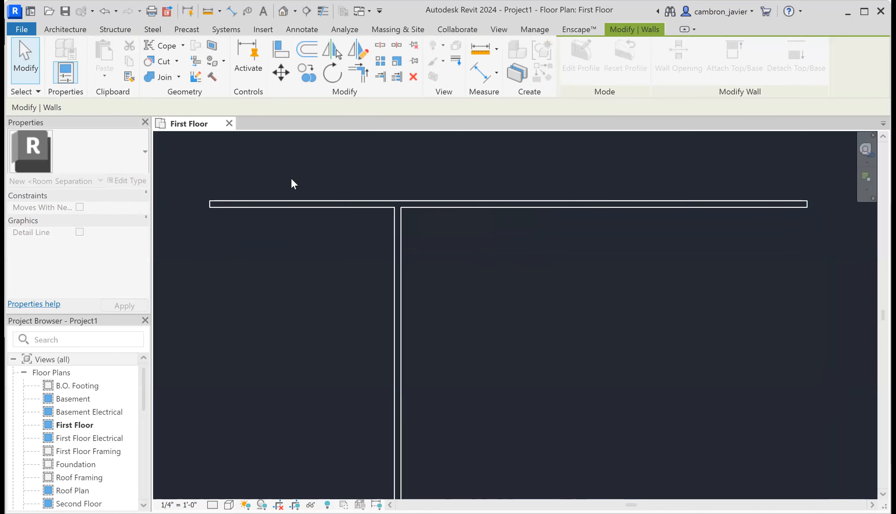
scroll(385, 211, down, 4)
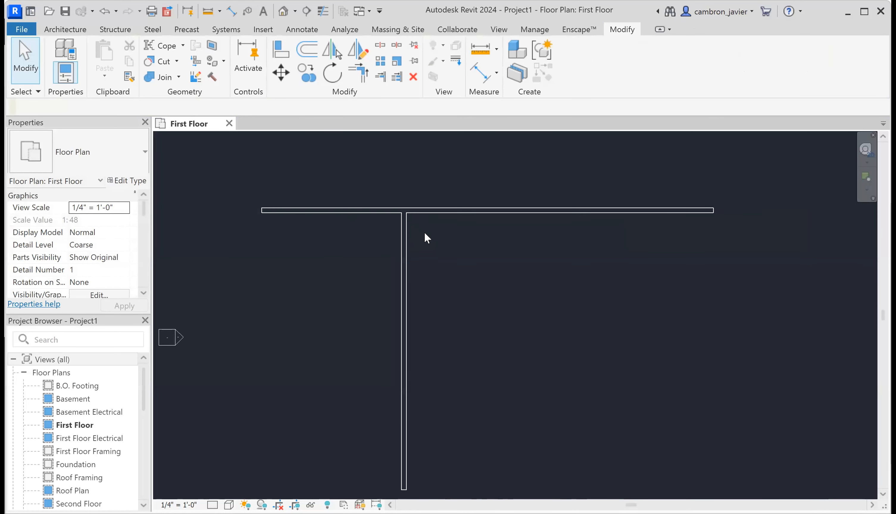
- Try Trim/Extend to Corner on the horizontal and vertical walls, keeping the horizontal wall's west part, and undo the trim
scroll(443, 199, up, 1)
key(t)
key(r)
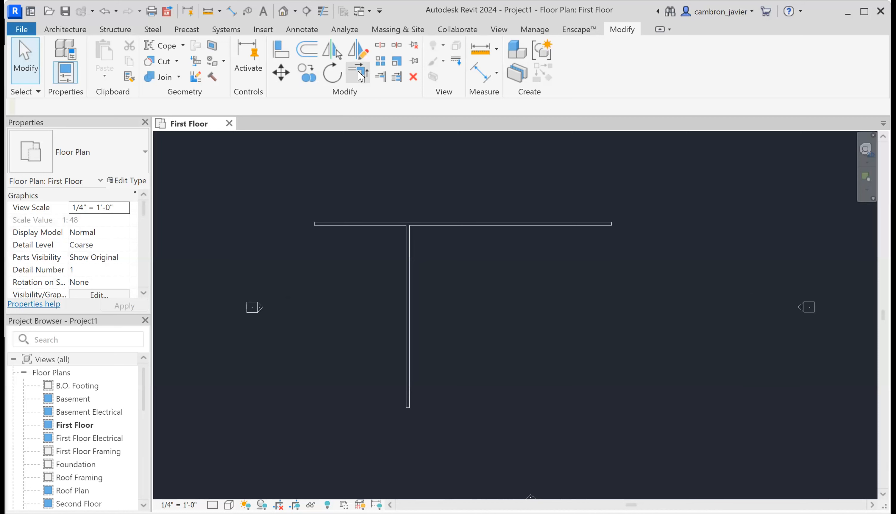
click(380, 223)
click(408, 278)
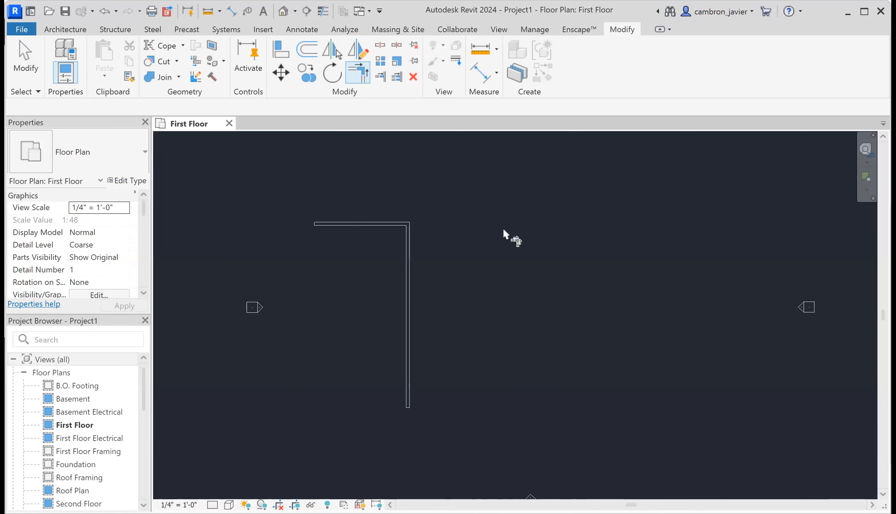
key(ctrl+z)
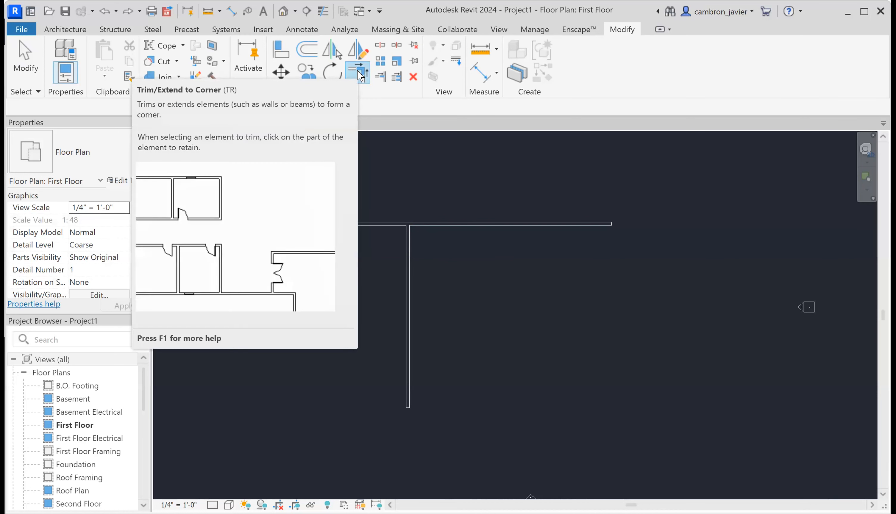
- Try Trim/Extend to Corner on the two walls, keeping the horizontal wall's east part, and undo the trim
click(356, 70)
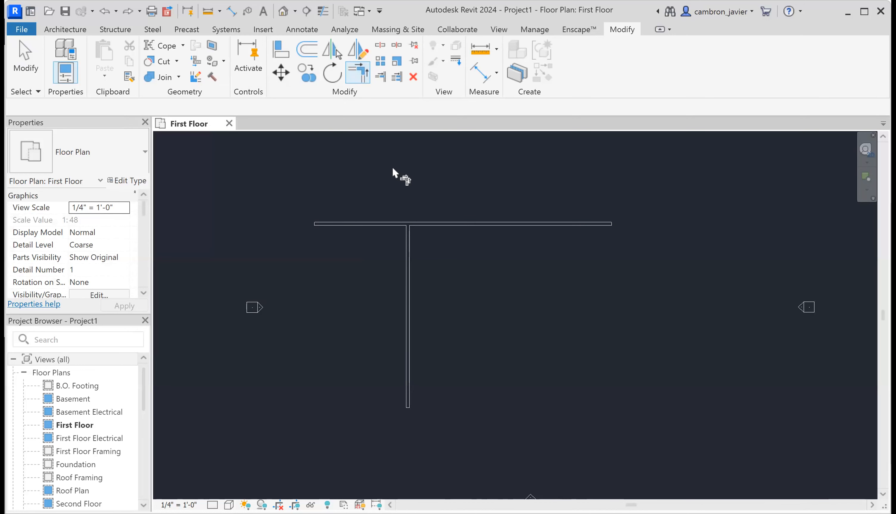
scroll(365, 240, up, 1)
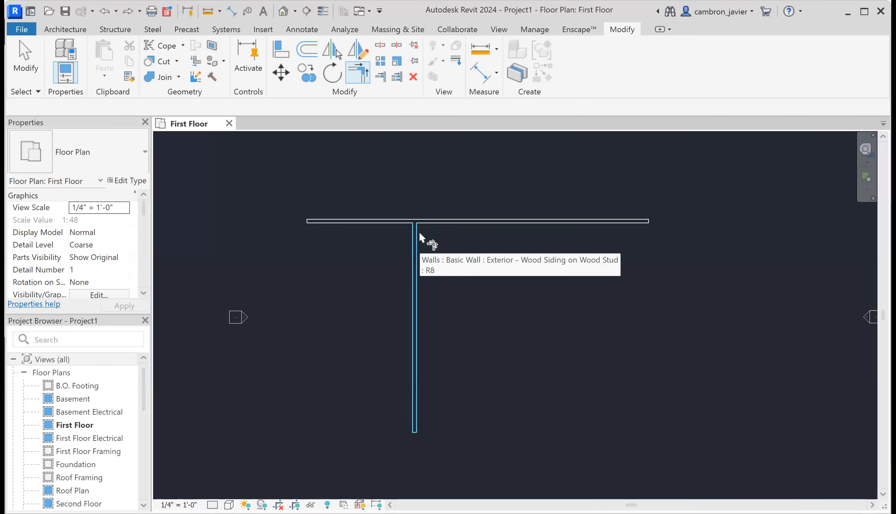
click(479, 221)
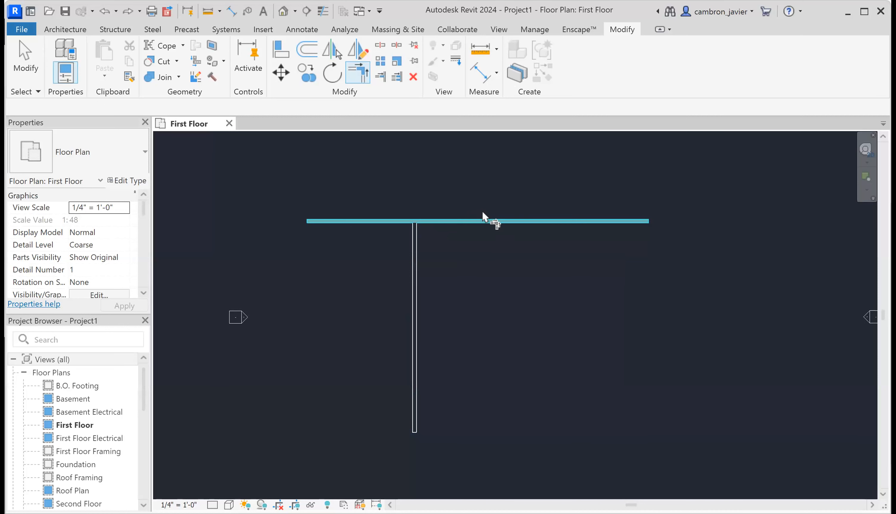
click(412, 267)
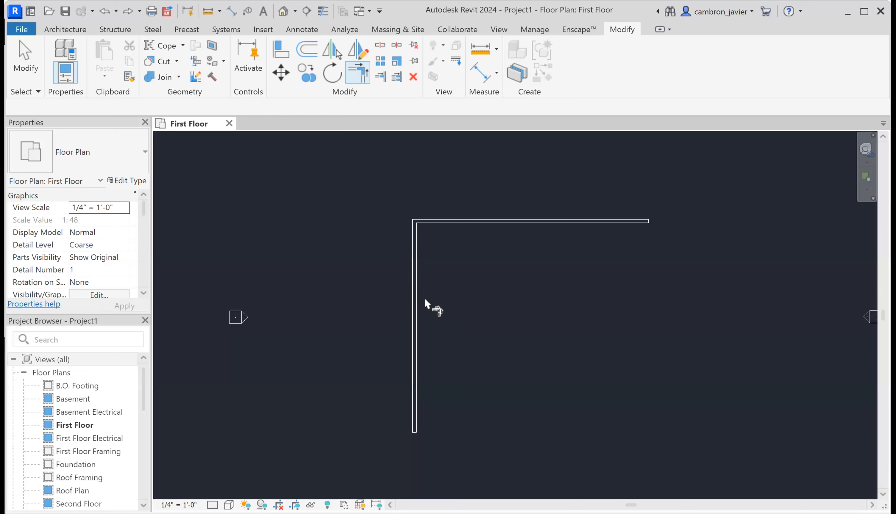
key(ctrl+z)
- Try Trim/Extend to Corner with the vertical wall and the horizontal wall's west part, undo the trim and leave the command
click(423, 221)
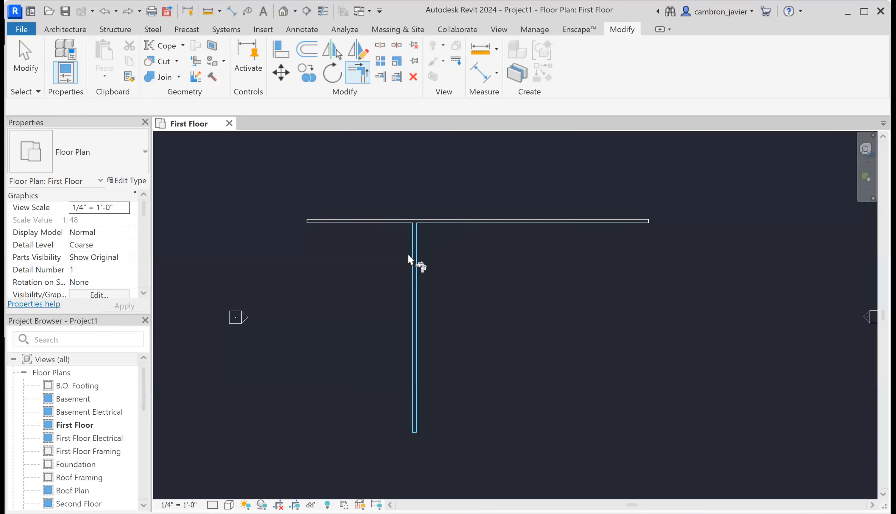
click(414, 275)
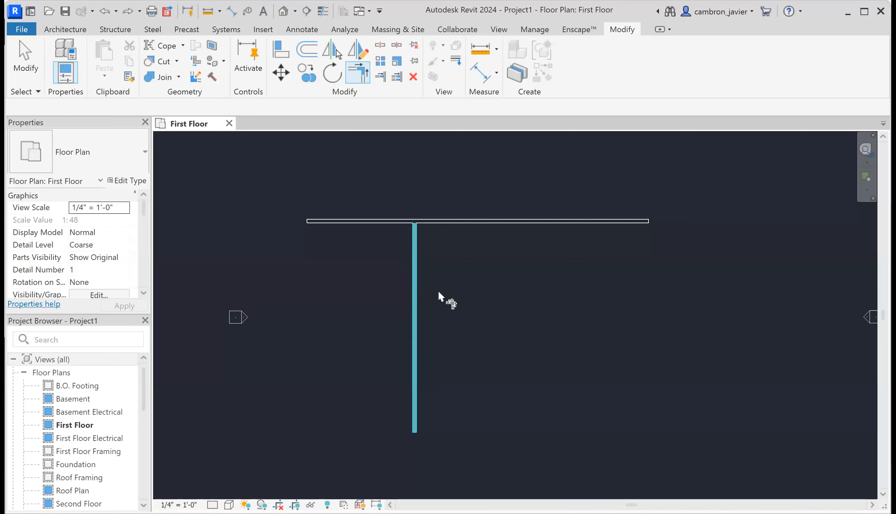
click(345, 221)
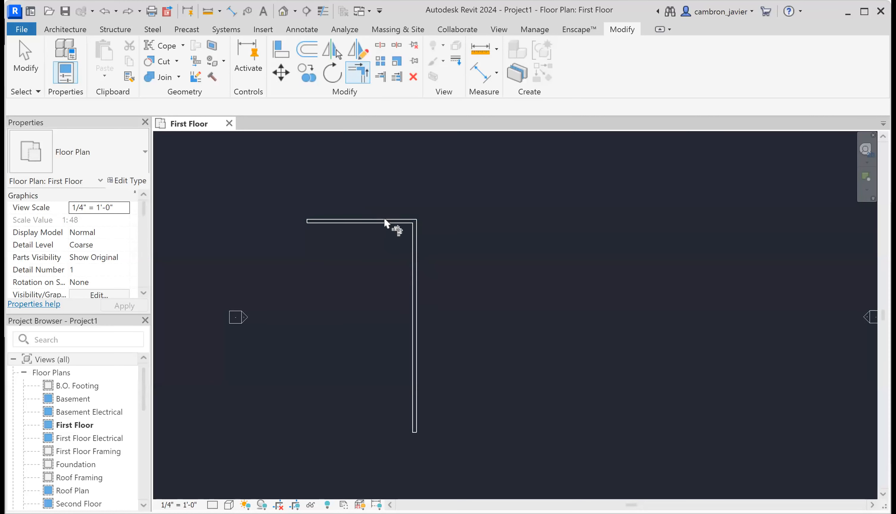
key(ctrl+z)
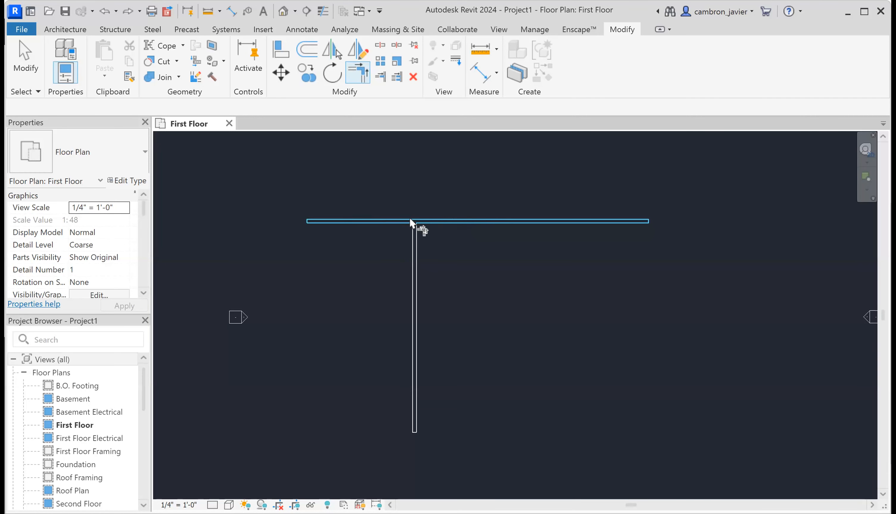
key(Escape)
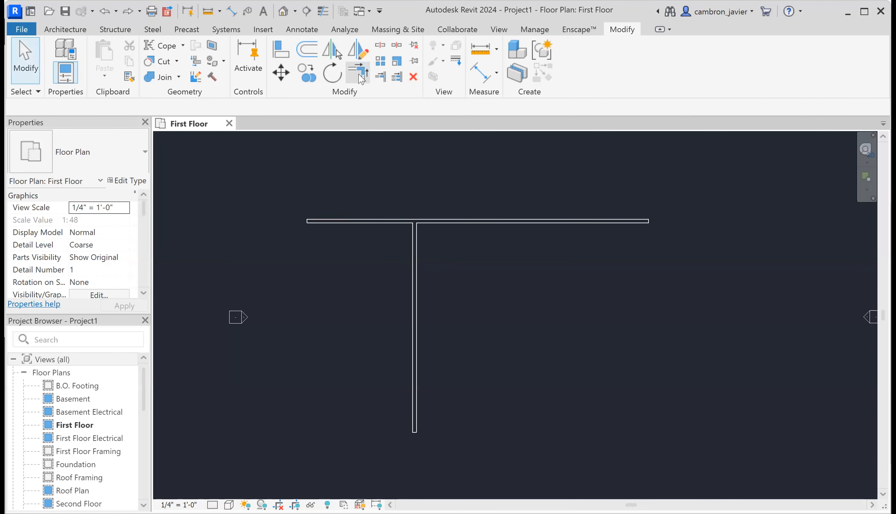
- Try to pull the horizontal wall's west end inward past its junction with the vertical wall
click(307, 220)
drag(306, 220, 423, 254)
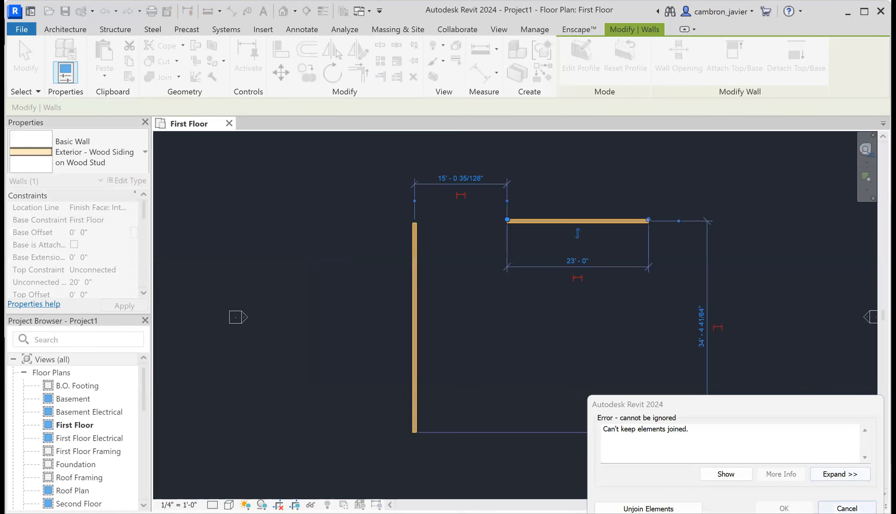
key(Escape)
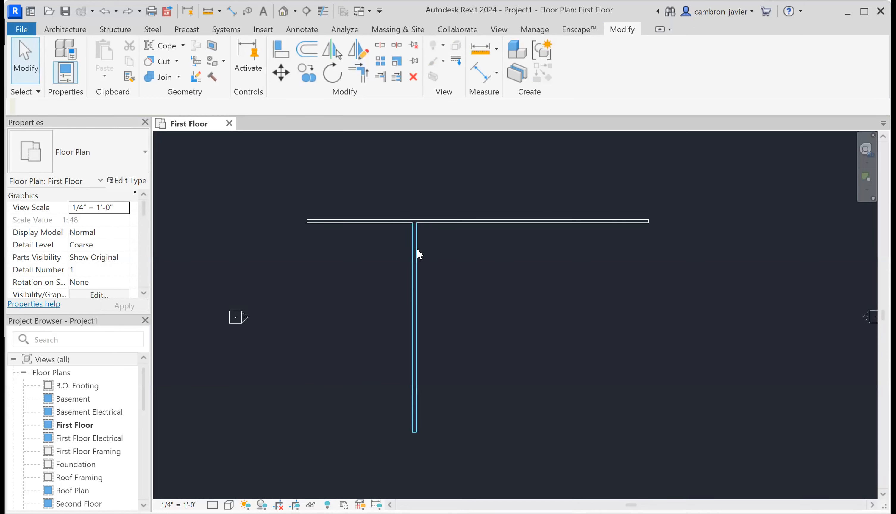
- Shorten the vertical wall from its north end and the horizontal wall from its west end, leaving a gap between them
click(415, 248)
drag(416, 222, 415, 275)
click(467, 338)
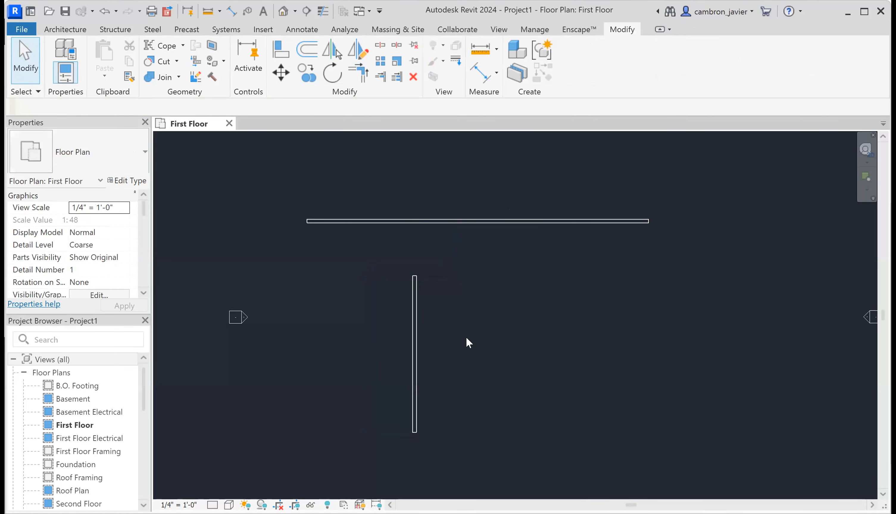
click(377, 221)
drag(307, 220, 480, 221)
click(505, 339)
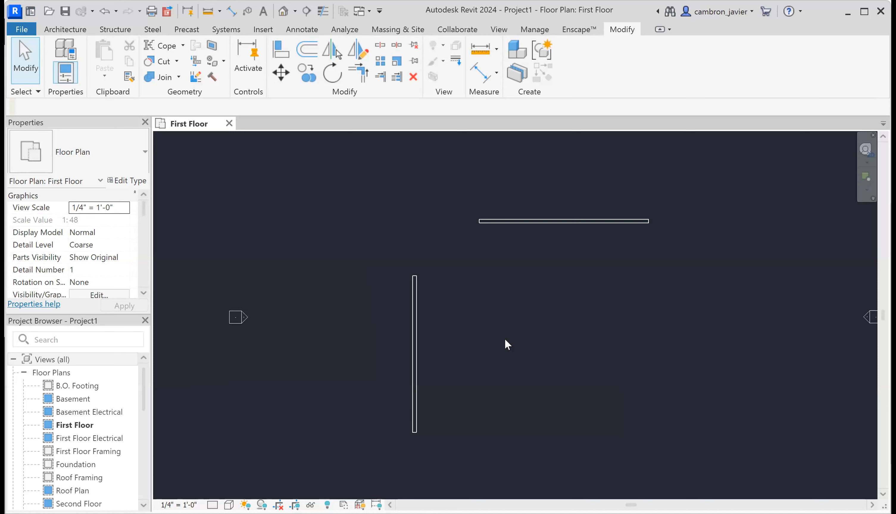
- Join the separated horizontal and vertical walls into a northwest corner with Trim/Extend to Corner
click(362, 77)
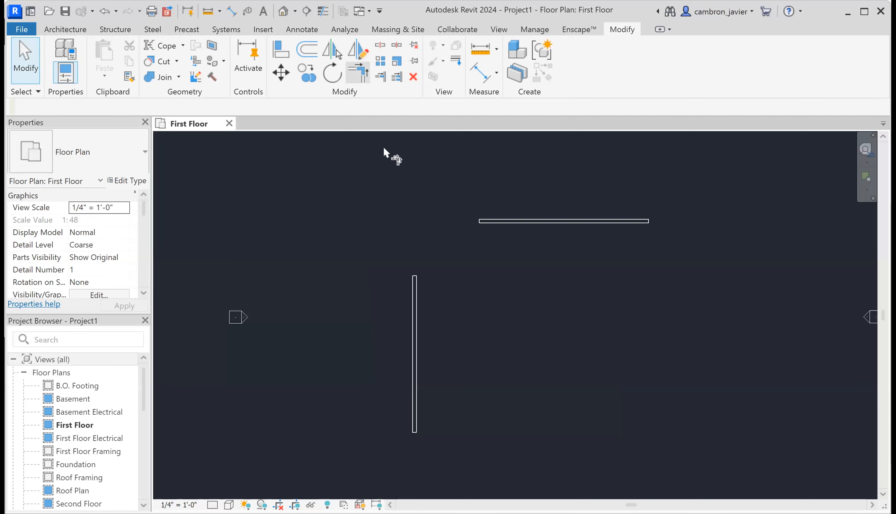
click(500, 221)
click(421, 292)
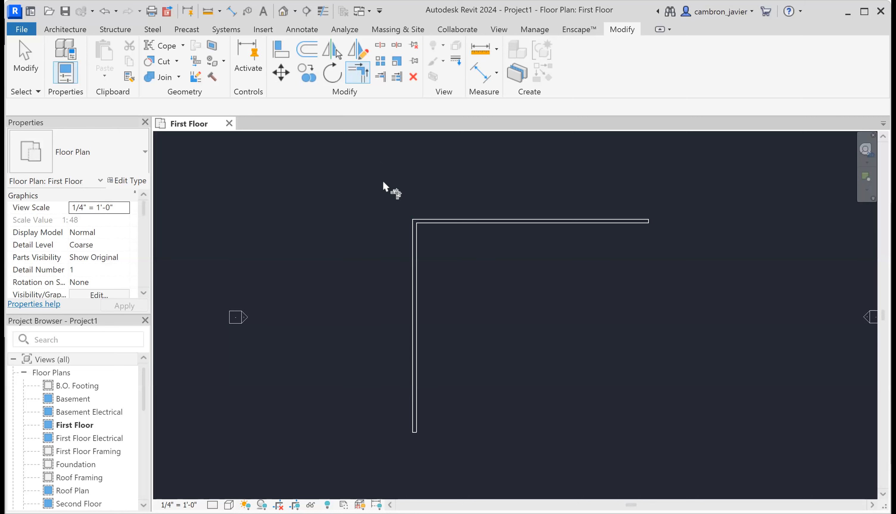
key(Escape)
- Draw exterior walls from the horizontal wall's east end: about 15' south, west, south, and about 25' - 9" west to the vertical wall's south end
click(79, 30)
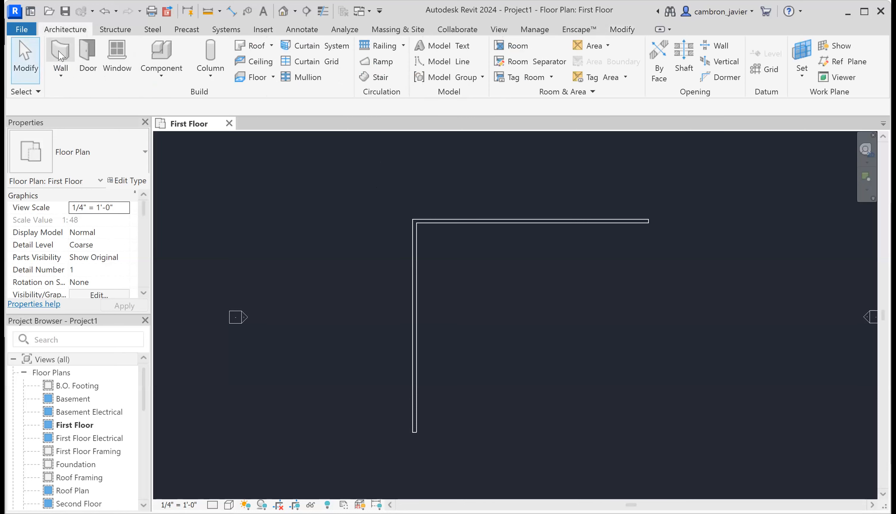
key(w)
key(a)
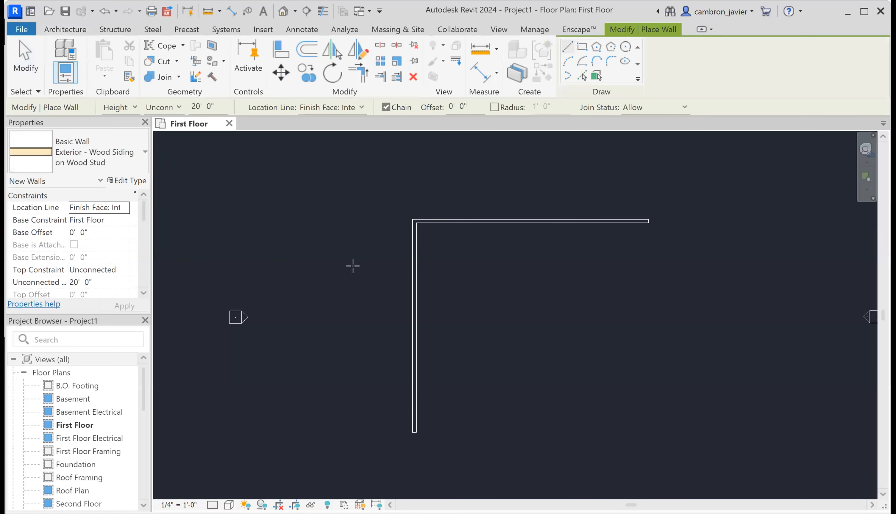
click(647, 220)
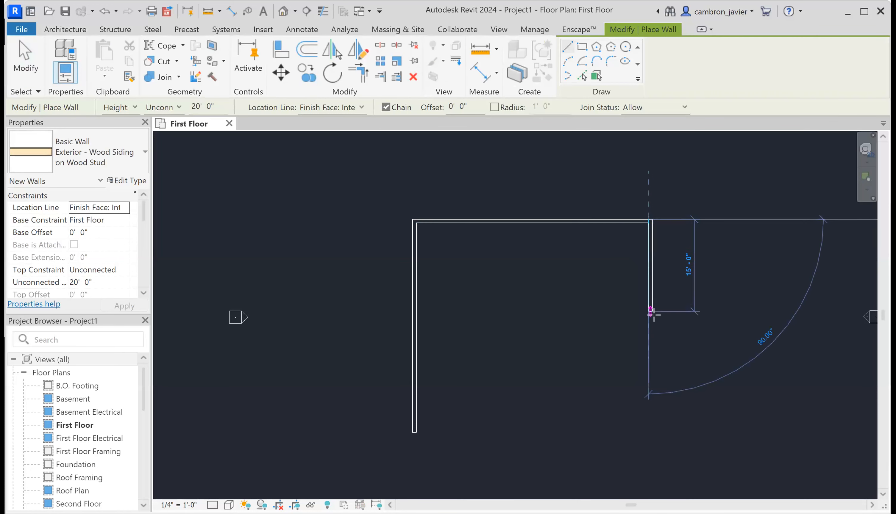
click(650, 312)
click(575, 314)
scroll(570, 430, down, 1)
click(574, 421)
click(435, 421)
scroll(435, 420, up, 2)
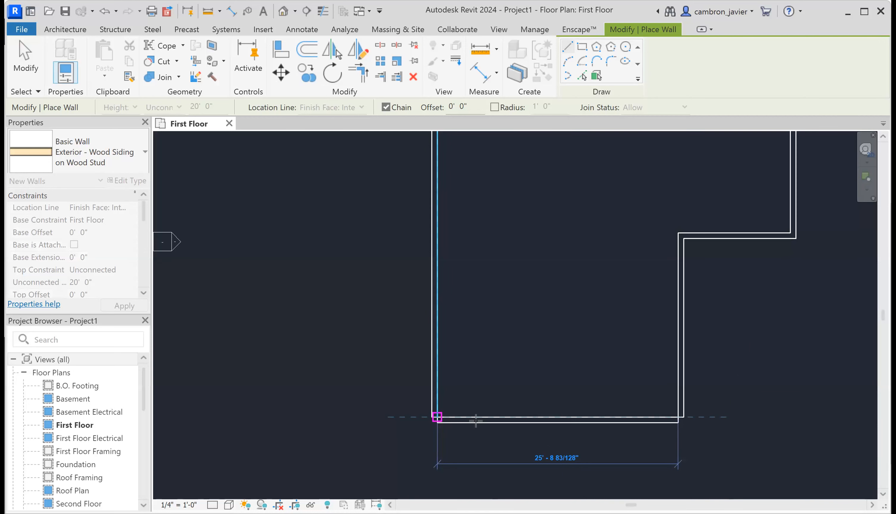
scroll(586, 340, down, 2)
key(Escape)
scroll(570, 350, up, 2)
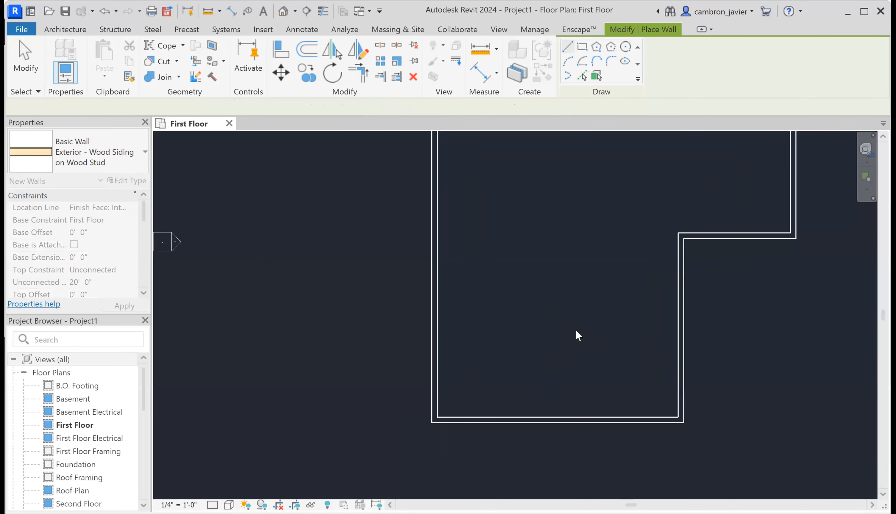
scroll(644, 310, down, 2)
click(644, 268)
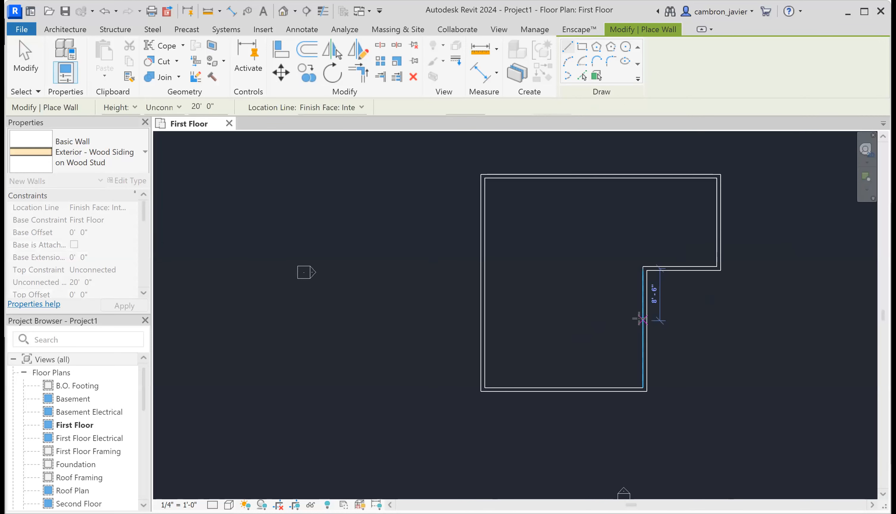
key(Escape)
scroll(672, 248, up, 1)
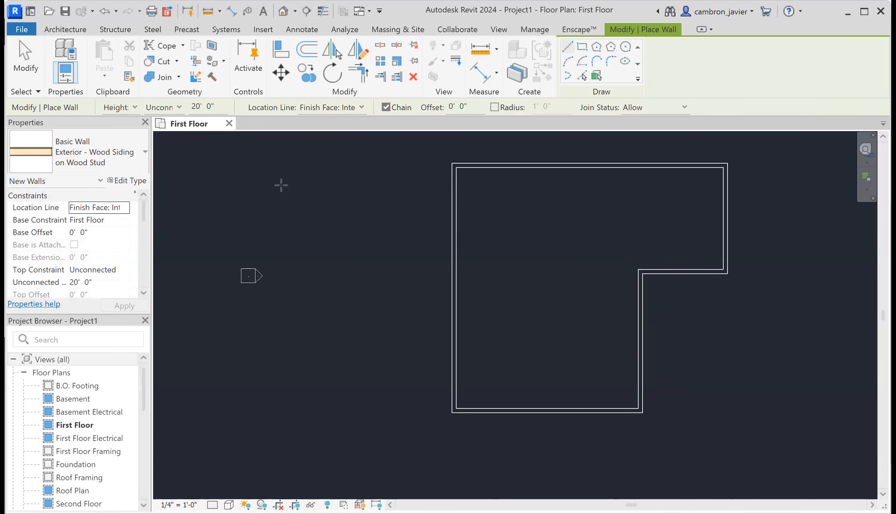
- Choose the Interior - 4 3/4" Partition (1-hr) wall type and set its location line to Finish Face: Interior
click(131, 160)
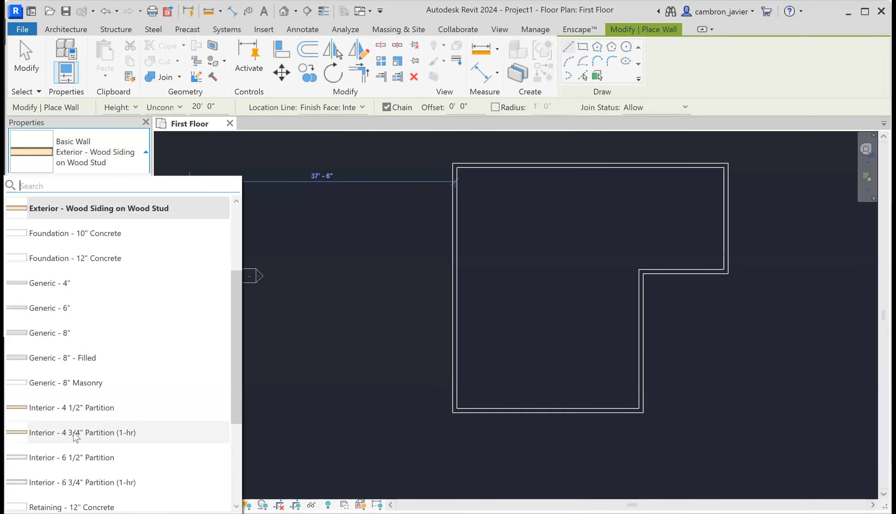
key(Return)
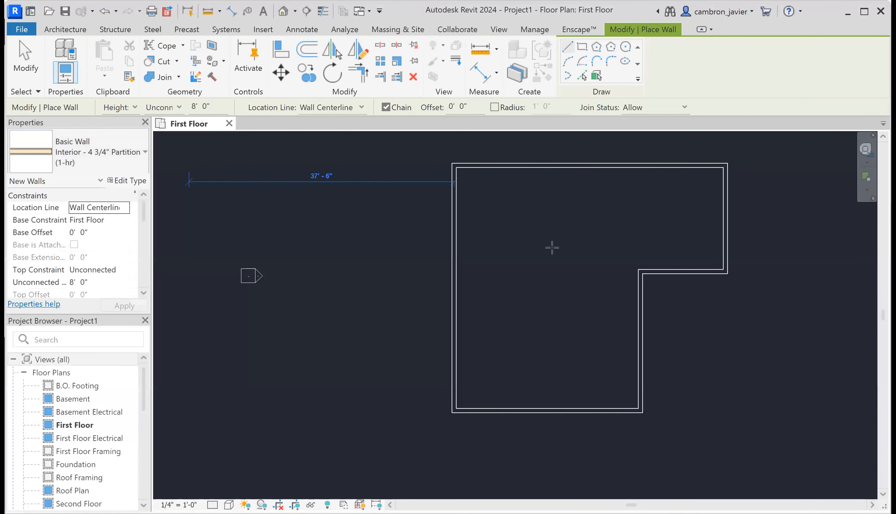
scroll(696, 238, up, 1)
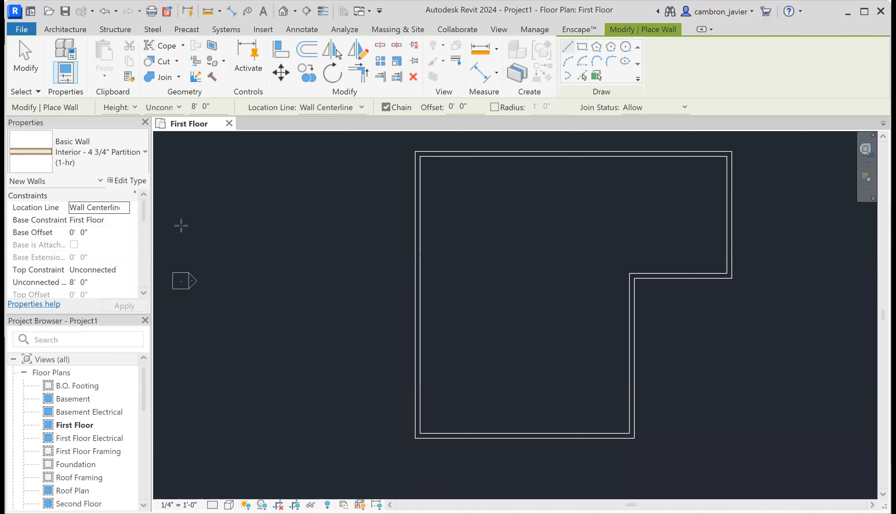
click(103, 208)
click(122, 208)
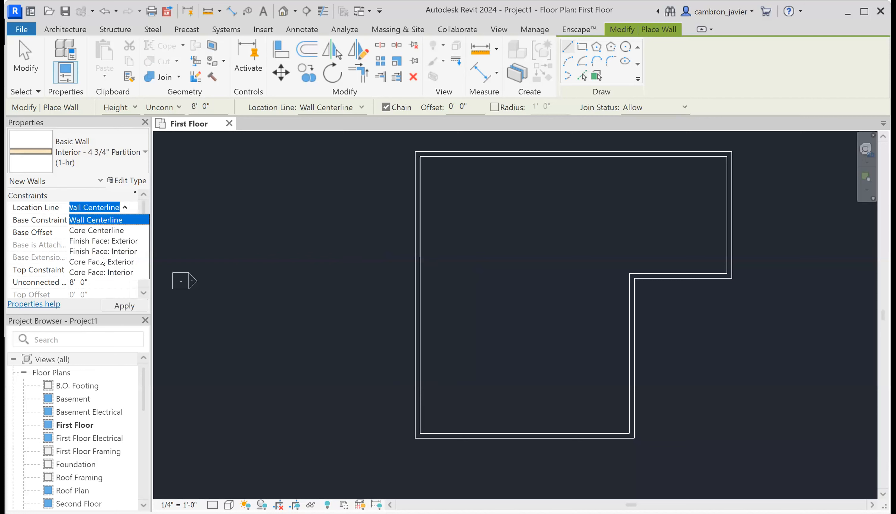
click(104, 251)
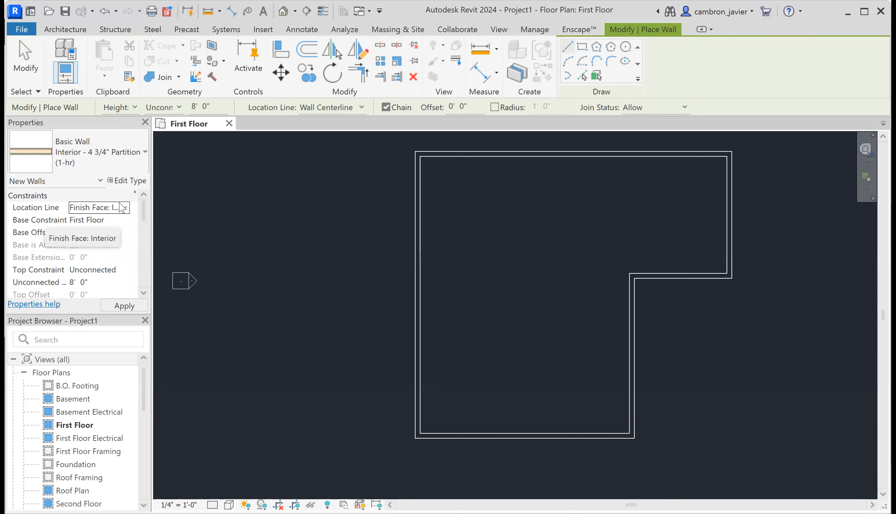
- Draw a short horizontal partition from the west exterior wall's inner face into the building, ending before its middle
click(420, 226)
click(516, 225)
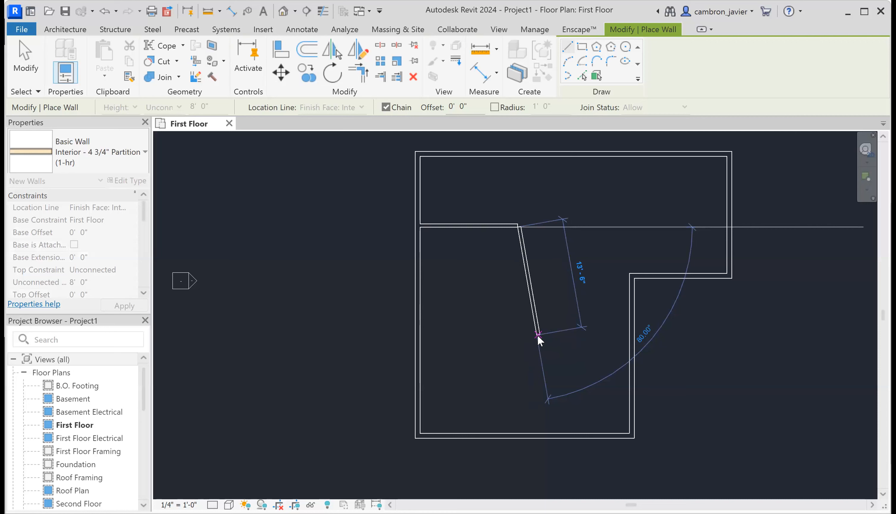
key(Escape)
key(Escape)
scroll(517, 226, up, 2)
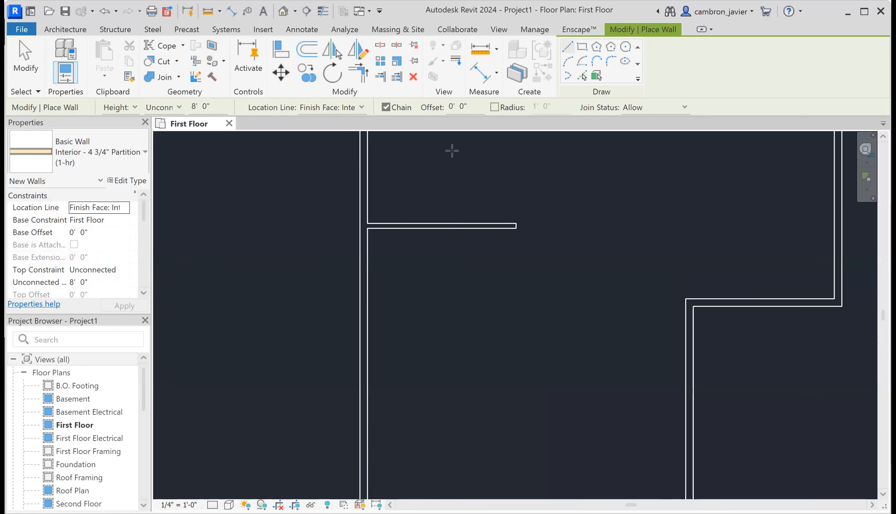
- Start the Align command with its alignment preference set to Wall faces
click(281, 51)
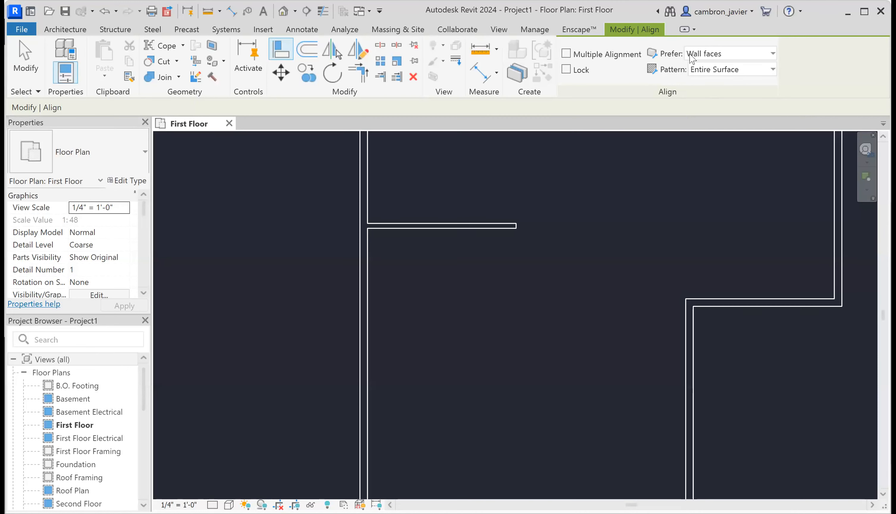
click(768, 55)
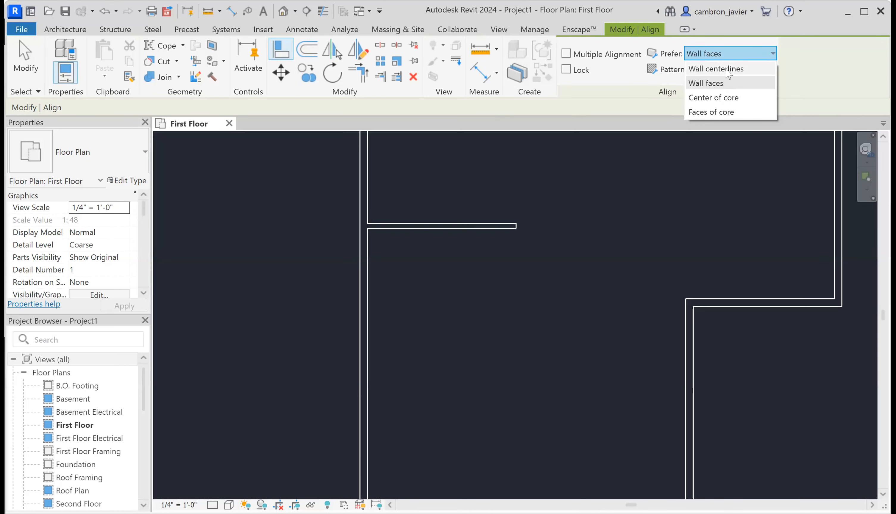
click(710, 84)
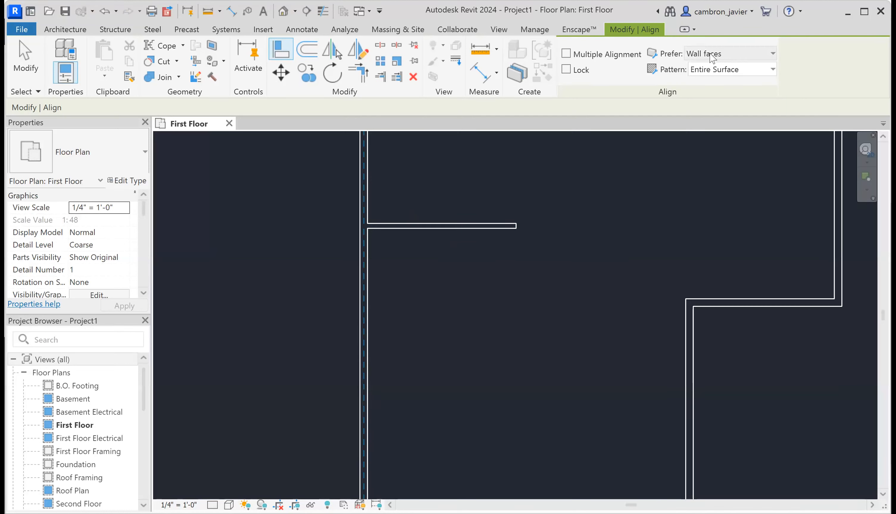
click(693, 54)
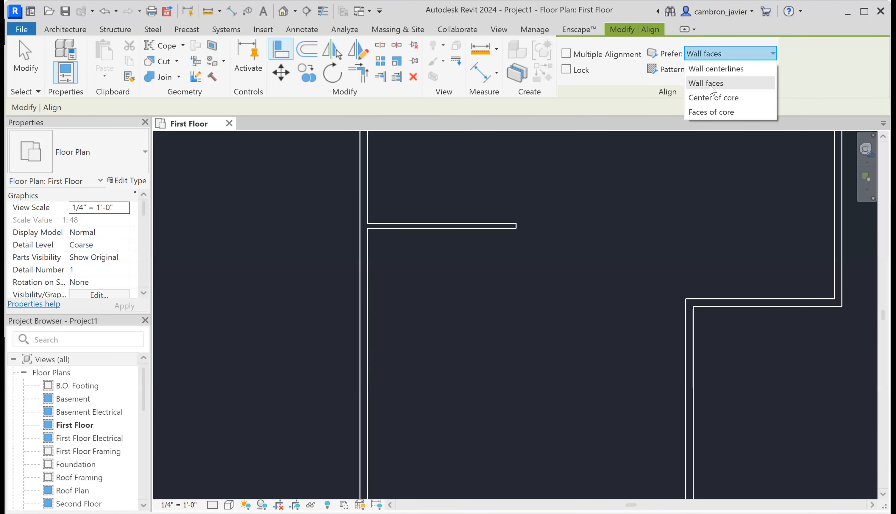
click(710, 86)
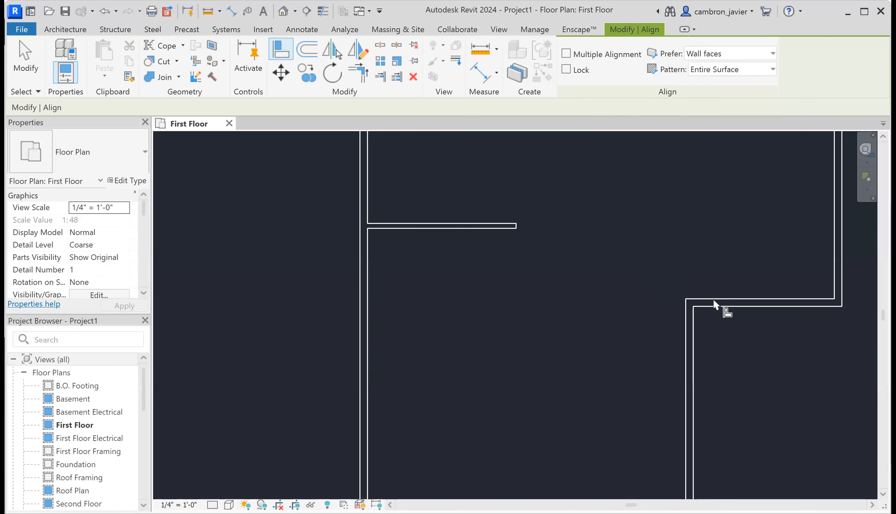
scroll(738, 308, up, 2)
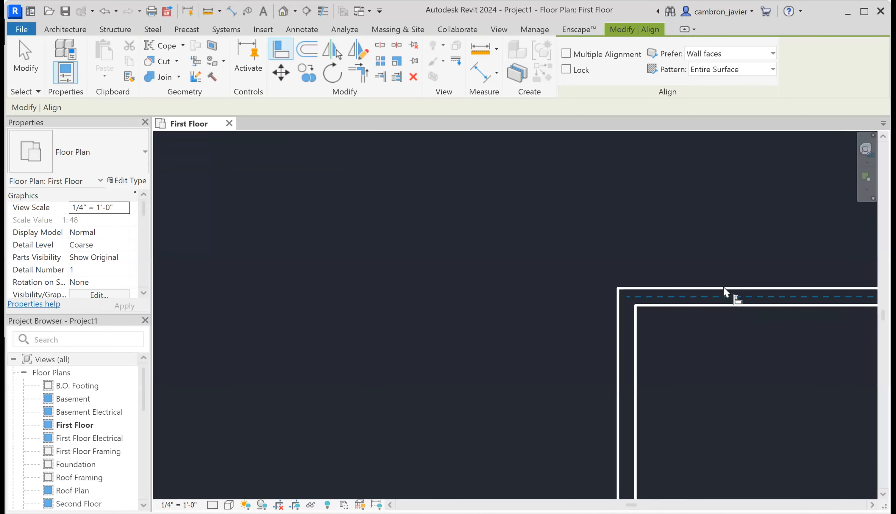
scroll(719, 293, down, 2)
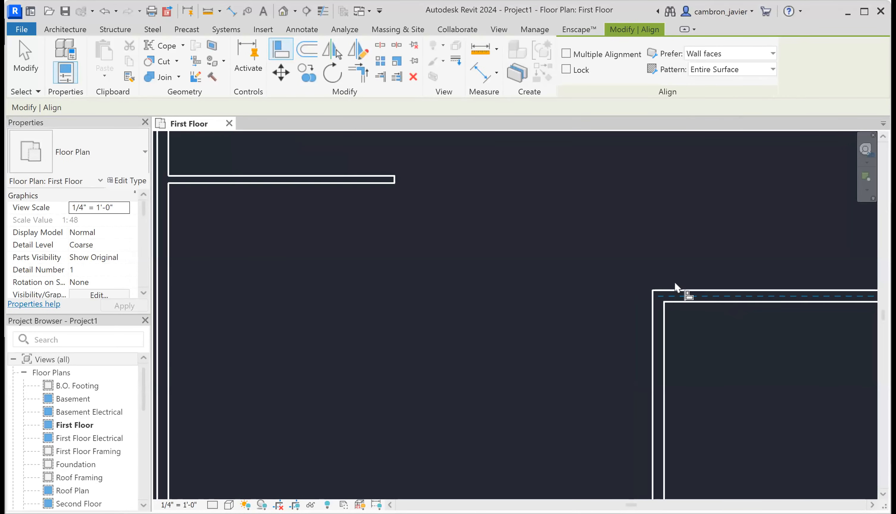
click(393, 179)
scroll(365, 184, up, 1)
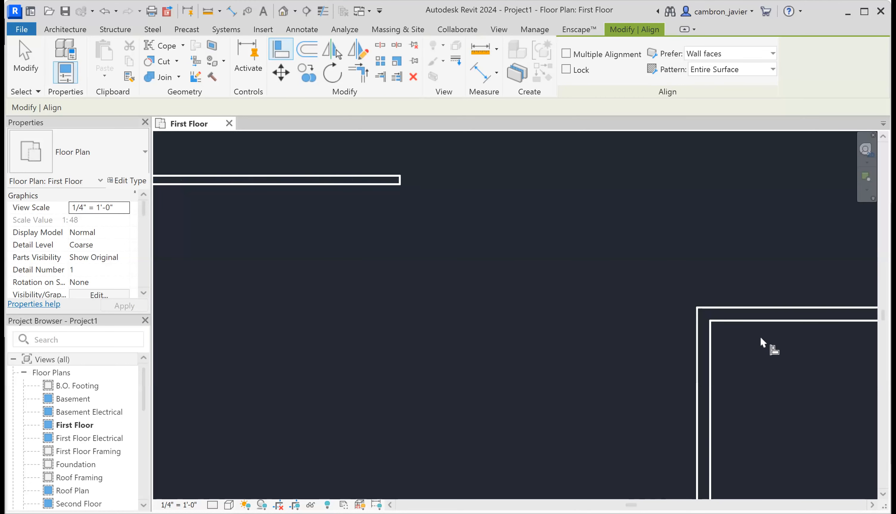
scroll(569, 270, down, 3)
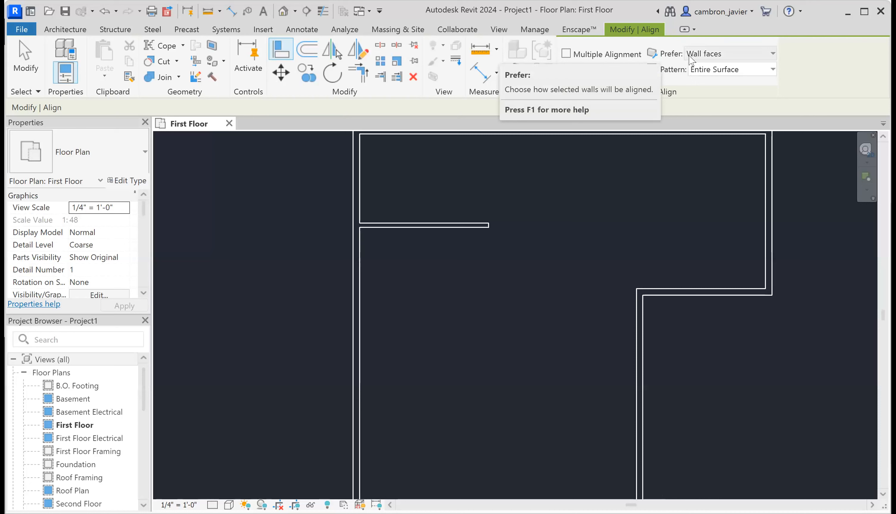
click(715, 54)
click(716, 82)
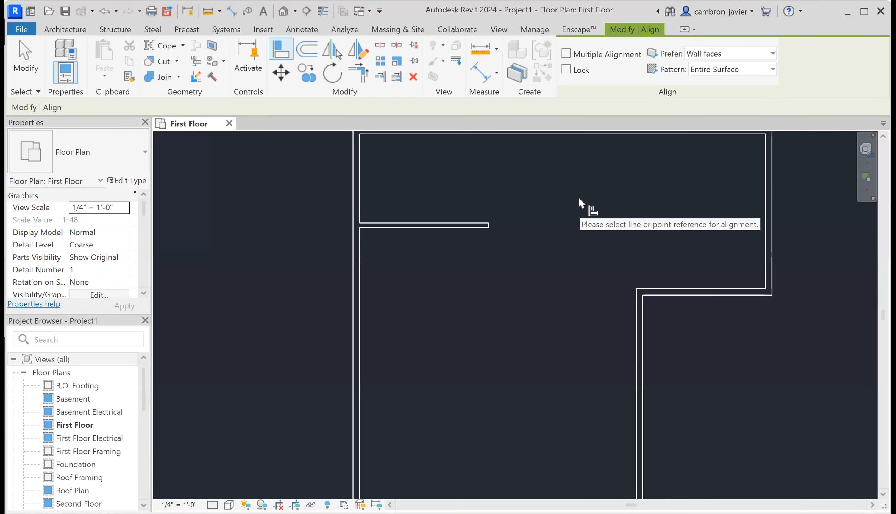
key(Escape)
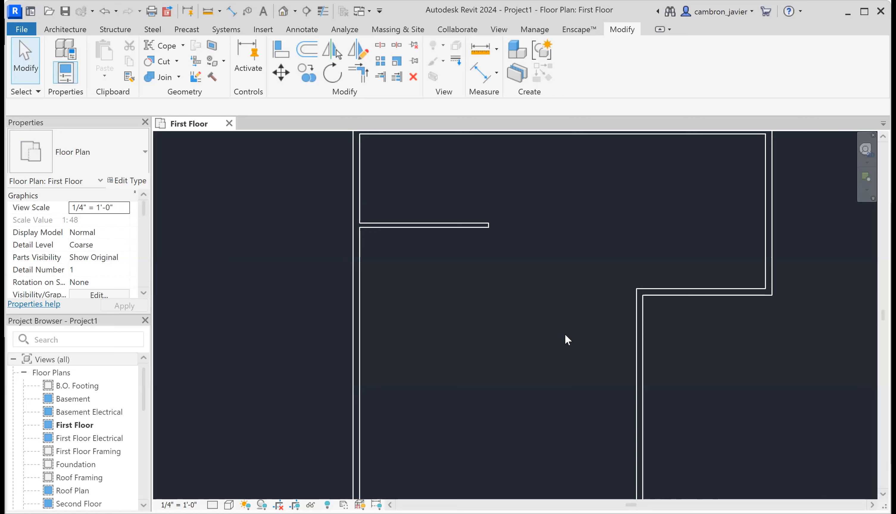
click(66, 30)
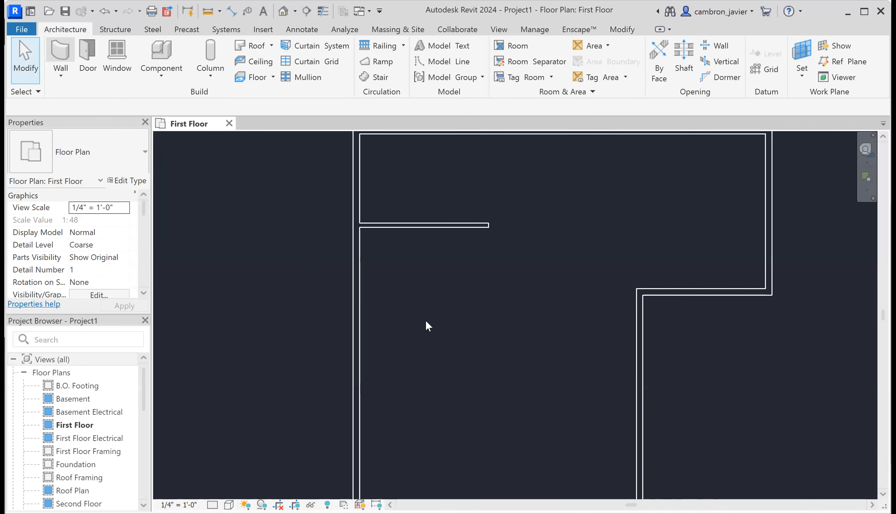
click(61, 55)
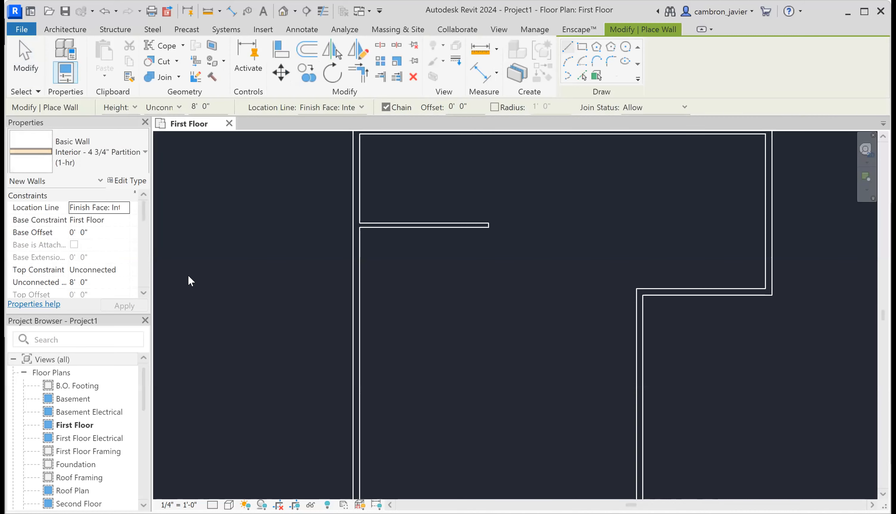
key(Escape)
key(Escape)
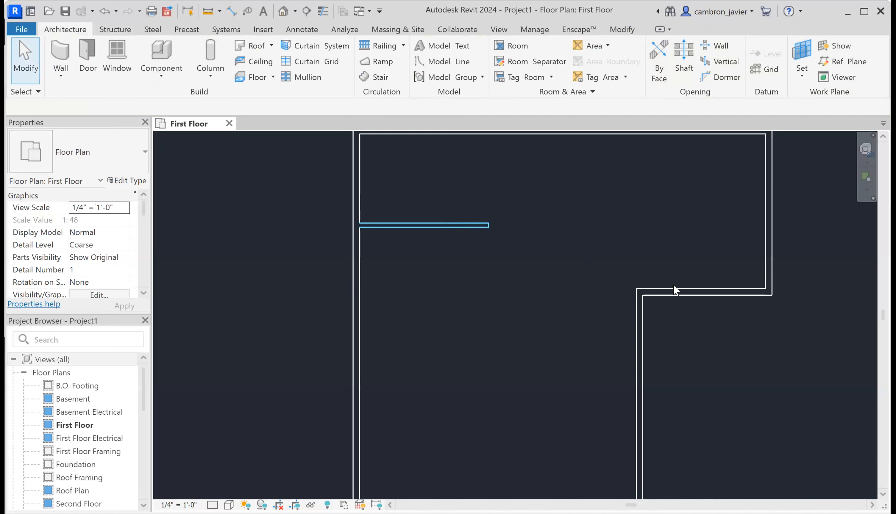
- Start the Align command again and display the floor plan with Thin Lines
click(463, 227)
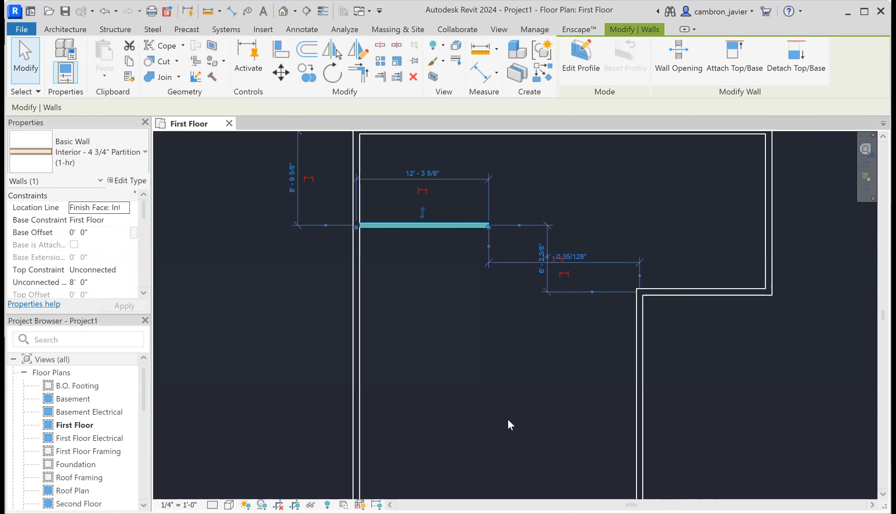
click(281, 64)
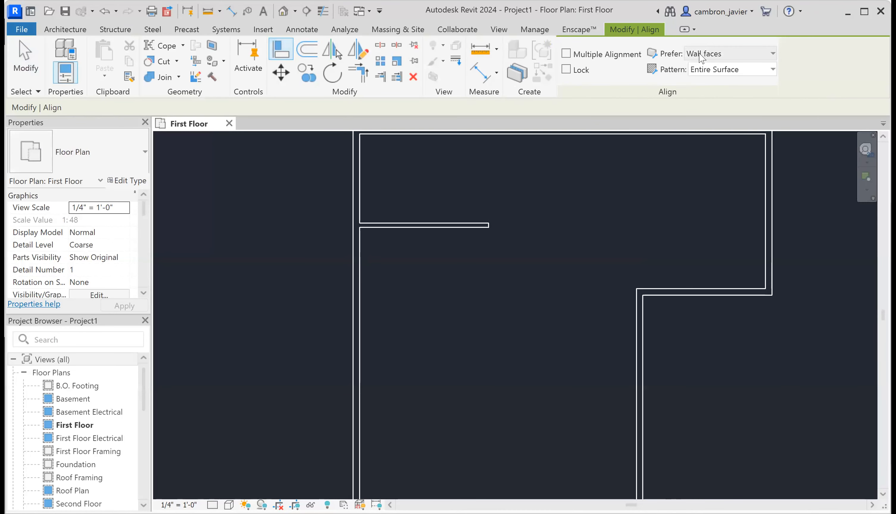
scroll(636, 235, up, 1)
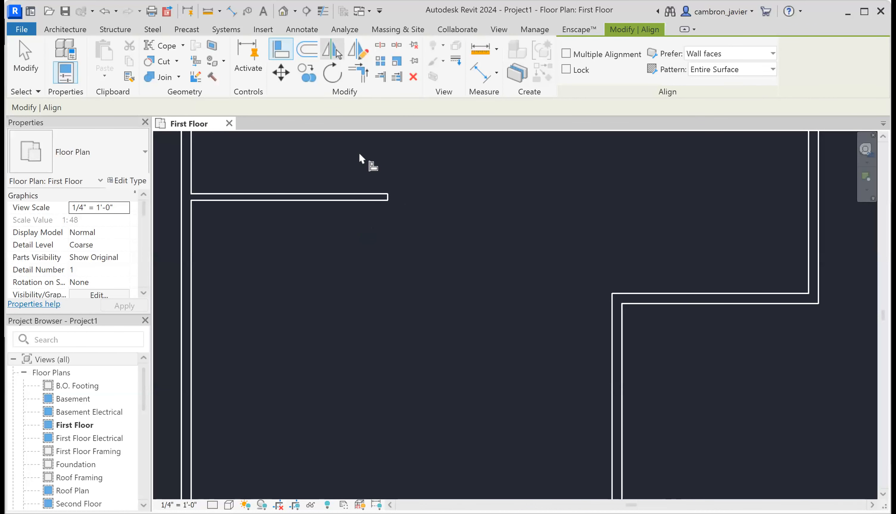
click(322, 12)
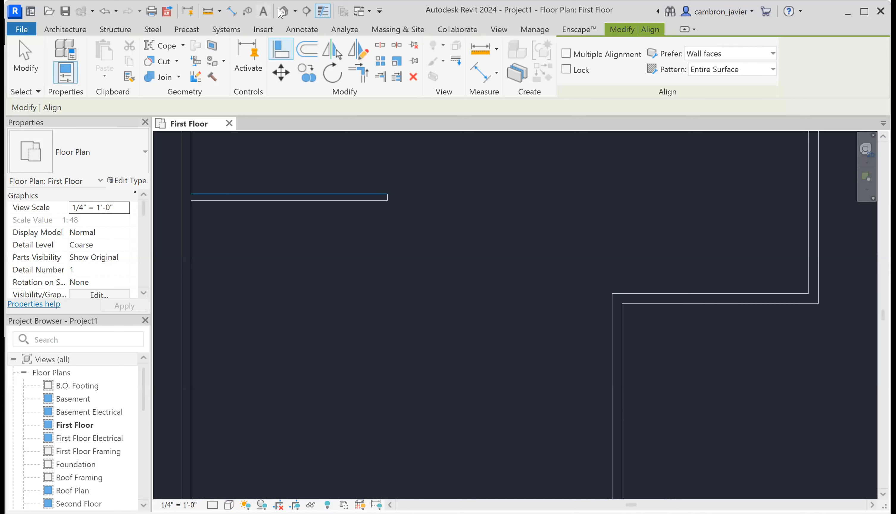
- Set the First Floor plan's detail level to Fine and its visual style to Shaded
click(212, 505)
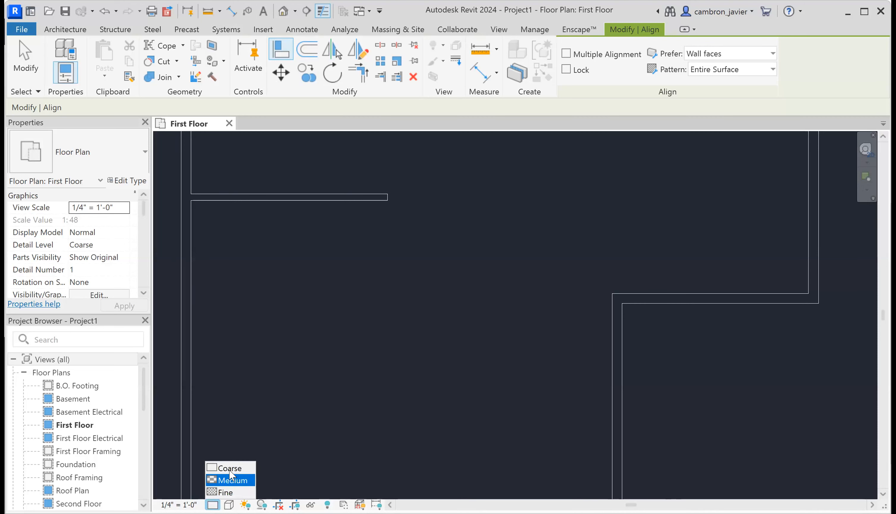
click(231, 493)
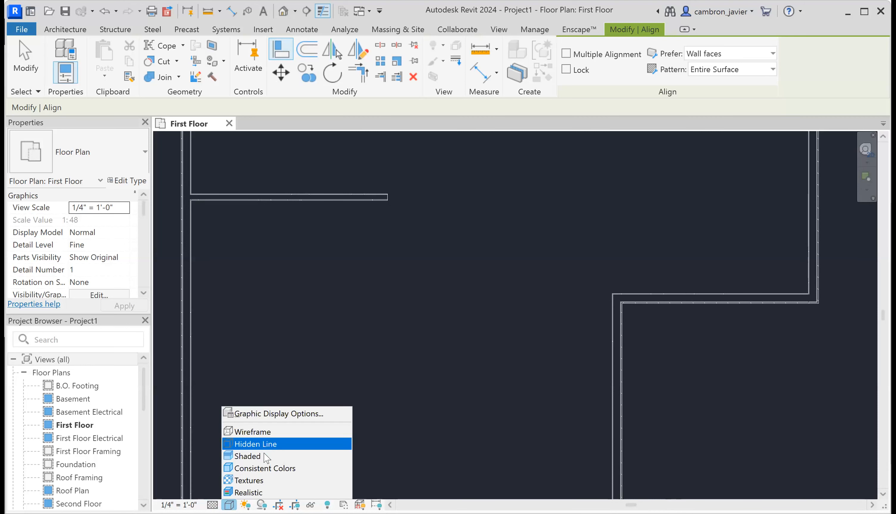
click(266, 459)
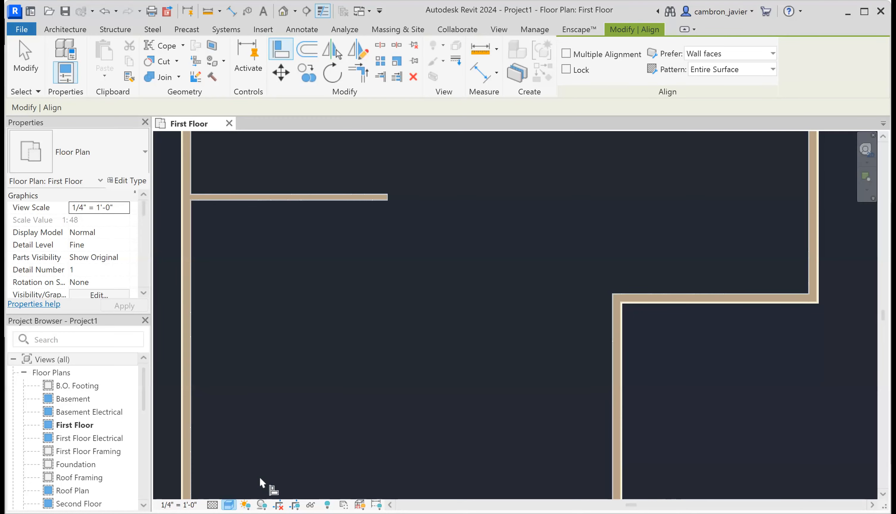
click(229, 505)
click(647, 328)
- Align the interior partition's north face with the inner finish face of the short horizontal exterior wall at the building's jog
scroll(618, 295, up, 5)
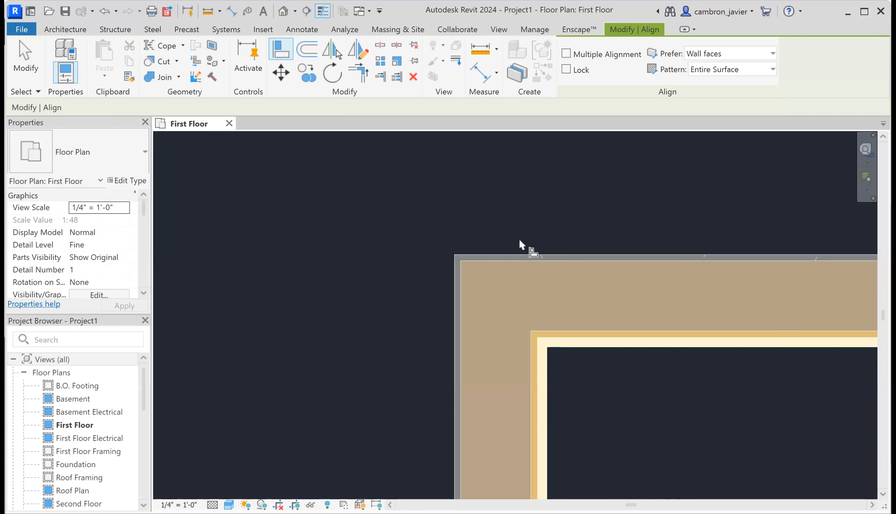
scroll(518, 239, down, 6)
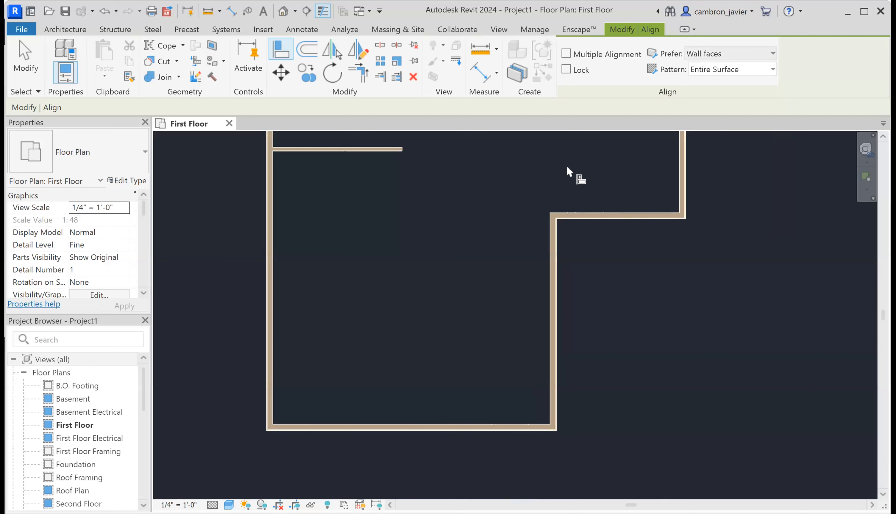
scroll(566, 166, up, 5)
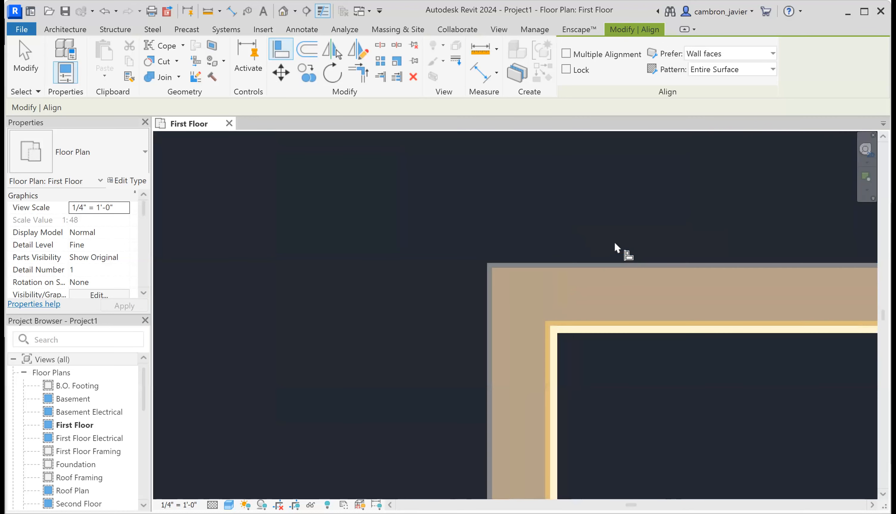
click(605, 265)
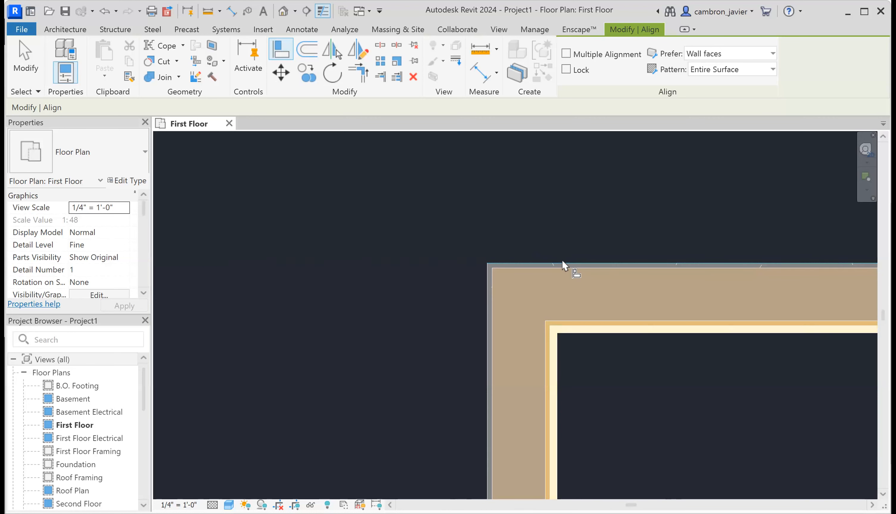
scroll(563, 259, down, 6)
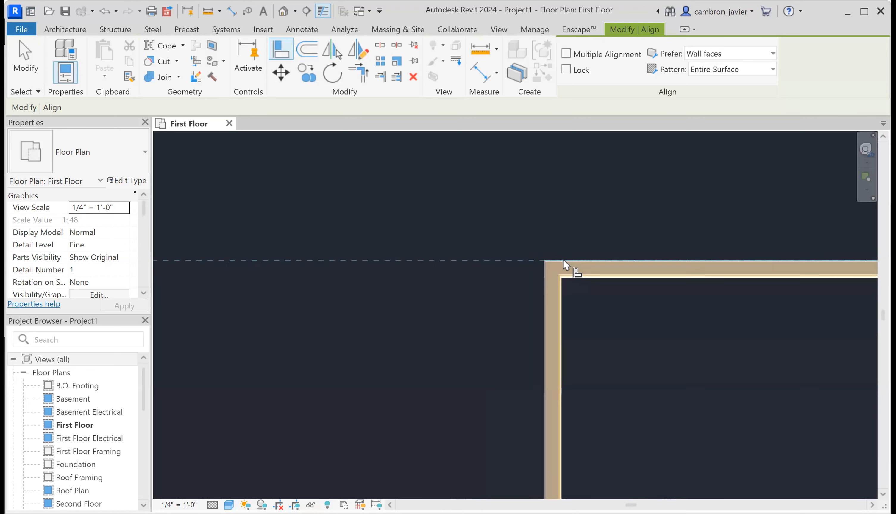
scroll(455, 216, up, 10)
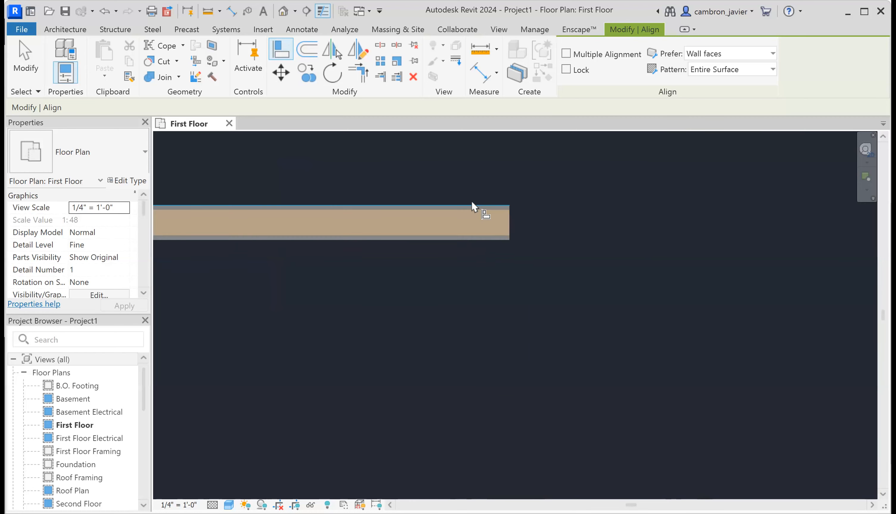
scroll(497, 224, down, 5)
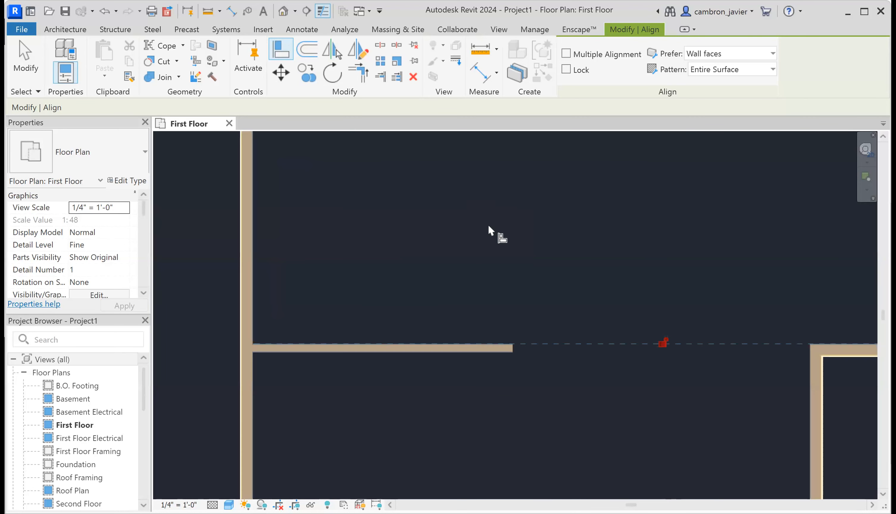
scroll(600, 289, up, 4)
key(Escape)
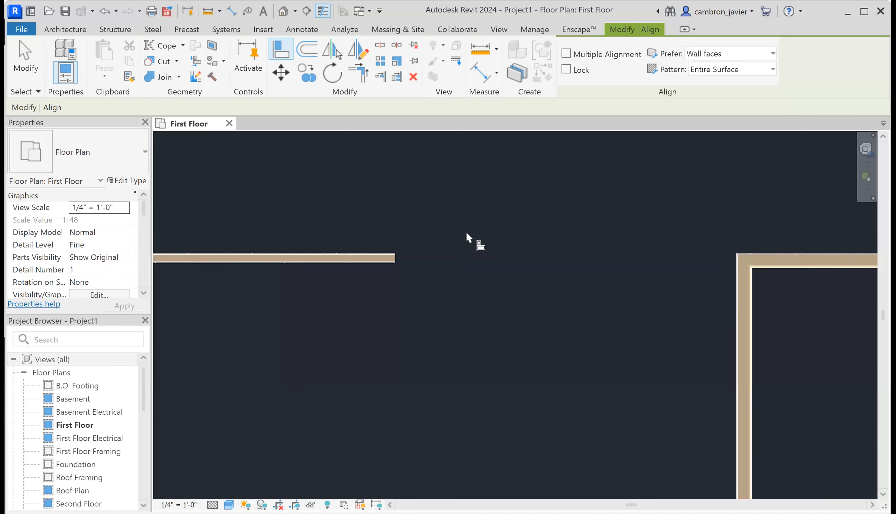
key(Escape)
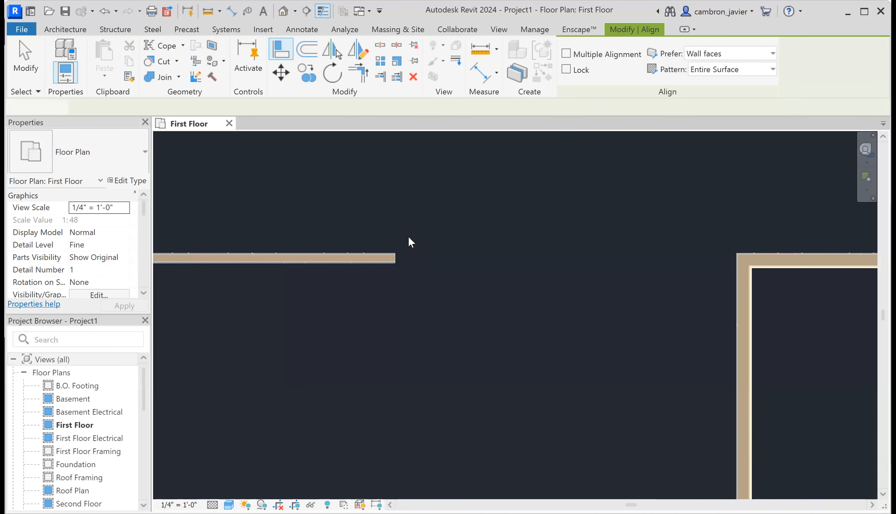
- Undo the alignment of the interior partition
key(ctrl+z)
scroll(469, 272, down, 10)
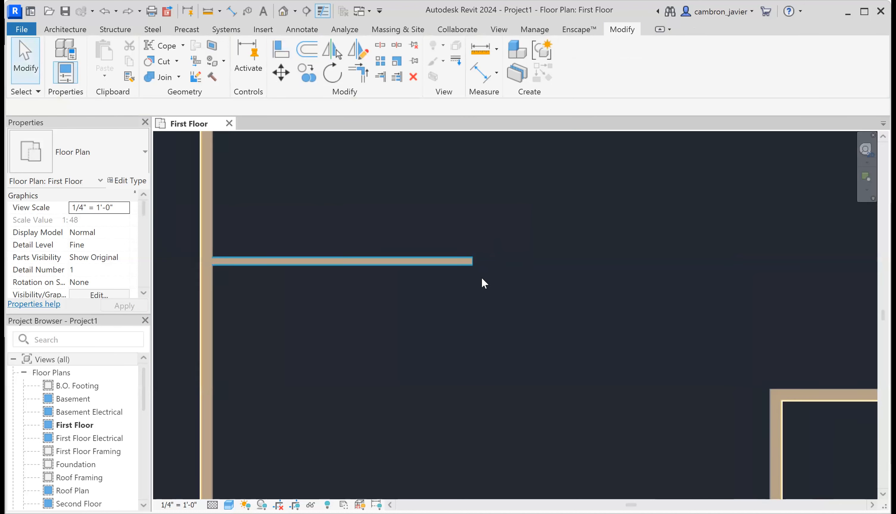
scroll(611, 295, up, 4)
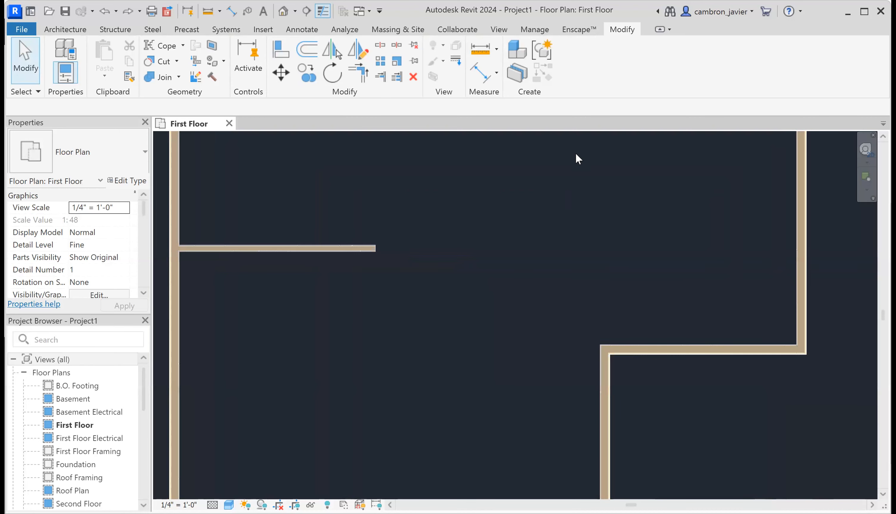
- Try to align the interior partition's north face with the inner face of the short horizontal exterior wall at the jog
click(281, 51)
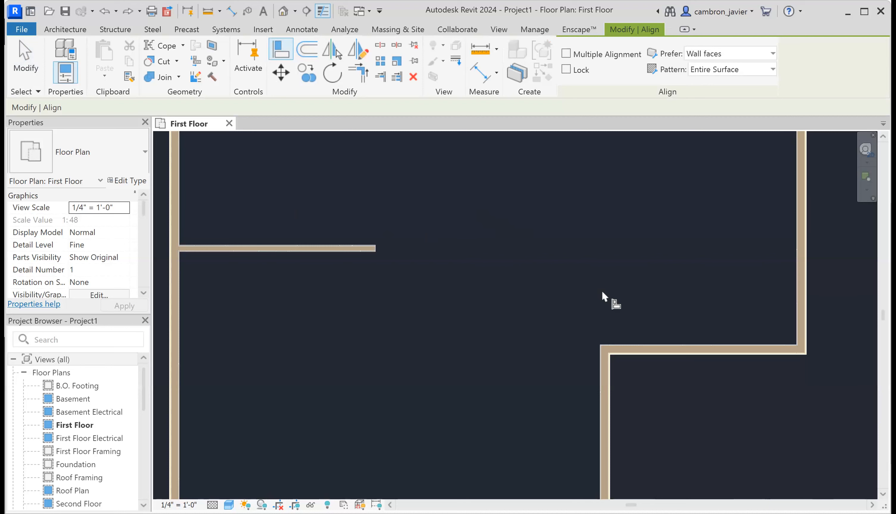
click(626, 344)
click(273, 244)
scroll(705, 380, up, 3)
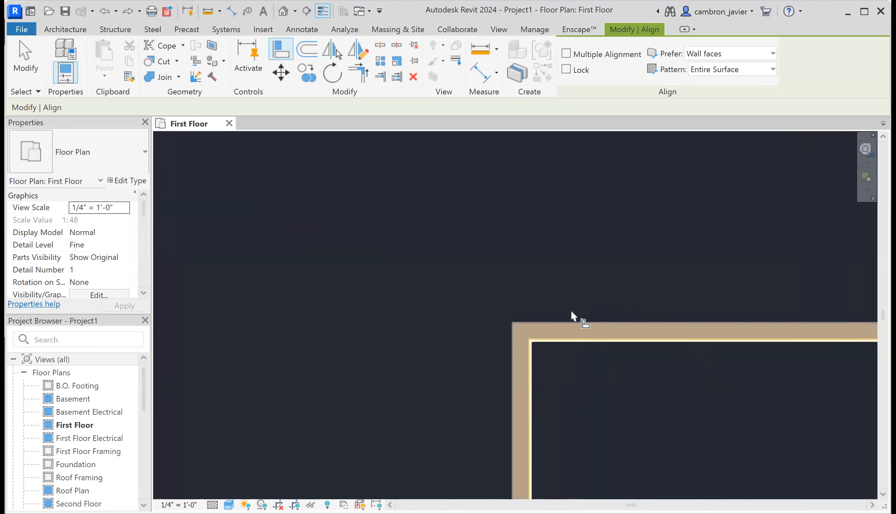
scroll(571, 315, up, 2)
click(569, 327)
scroll(599, 315, down, 5)
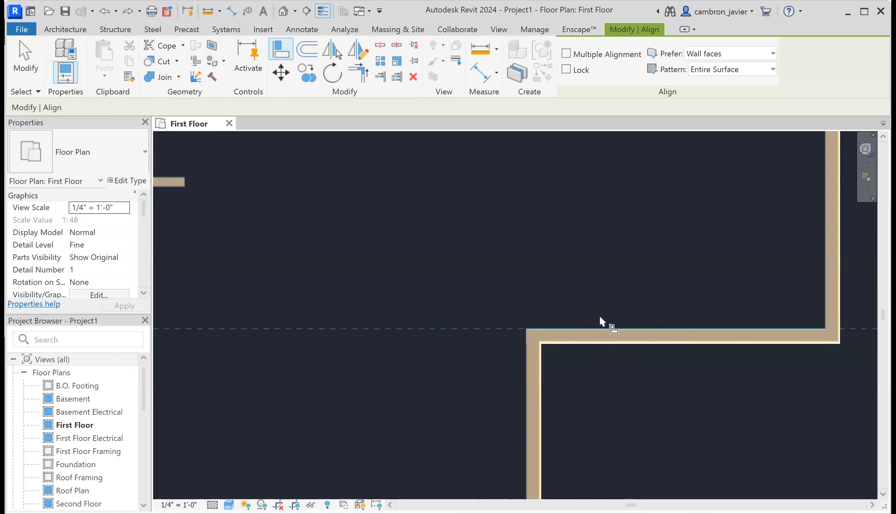
scroll(472, 279, up, 5)
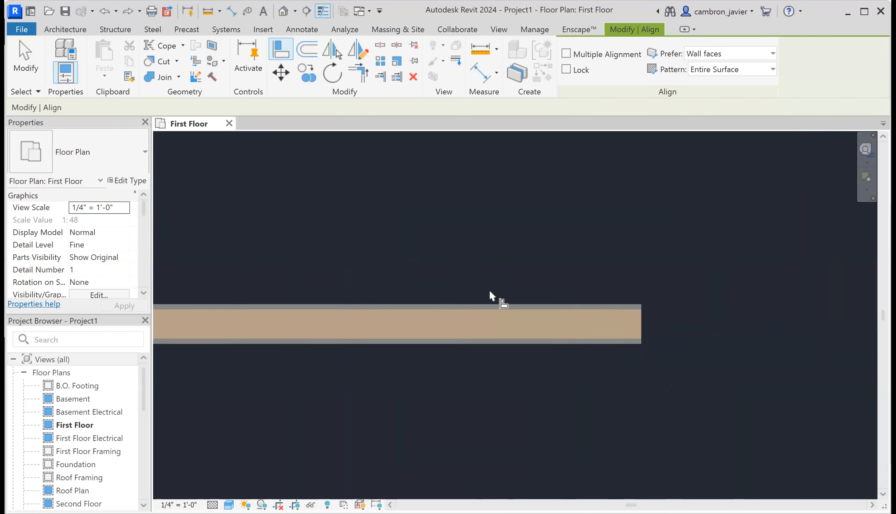
click(478, 302)
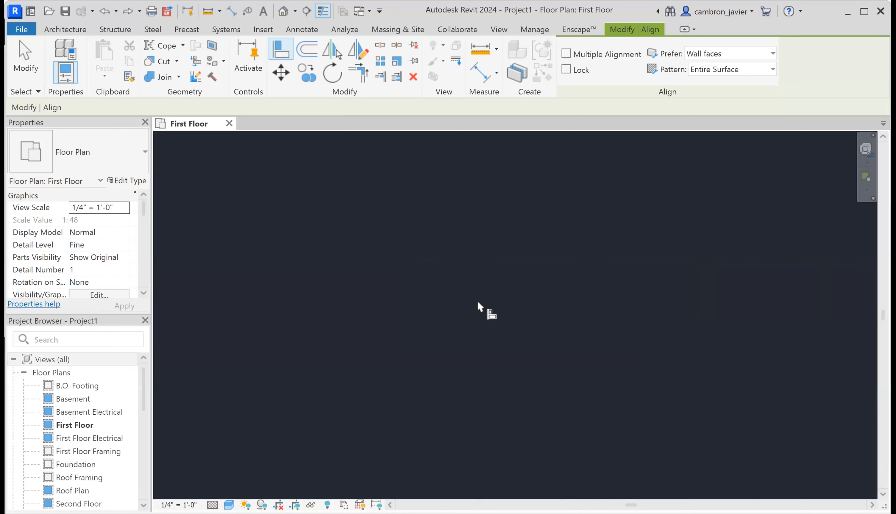
scroll(468, 324, down, 5)
scroll(502, 359, up, 5)
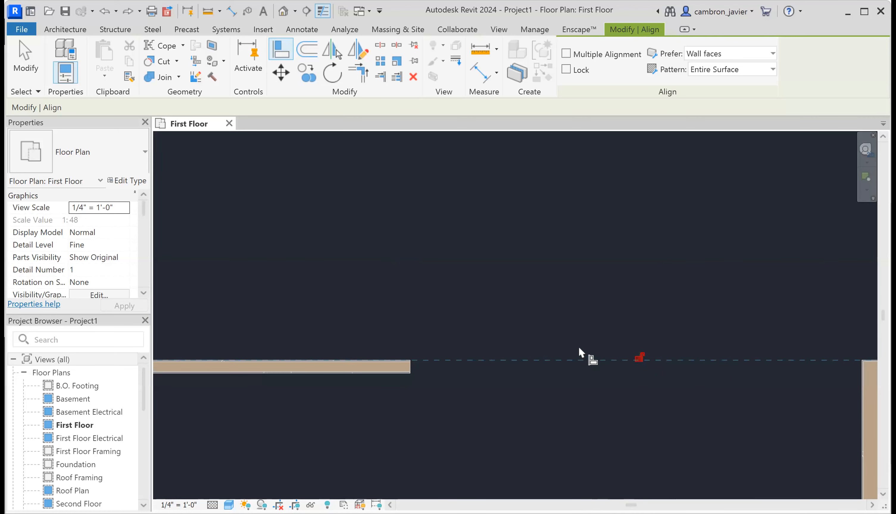
key(Escape)
key(Escape)
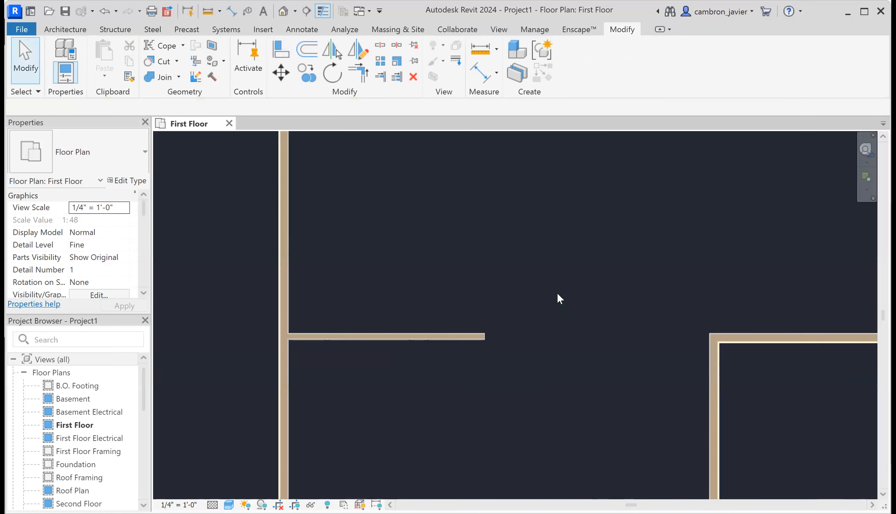
scroll(558, 298, up, 5)
scroll(554, 302, down, 5)
scroll(569, 306, down, 3)
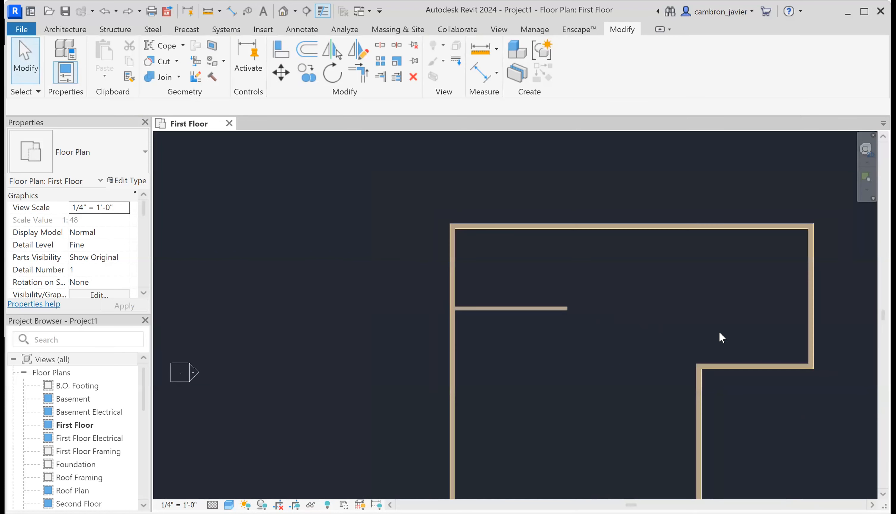
- Align the inner face of the short horizontal exterior wall at the jog with the interior partition's north face
scroll(720, 336, up, 2)
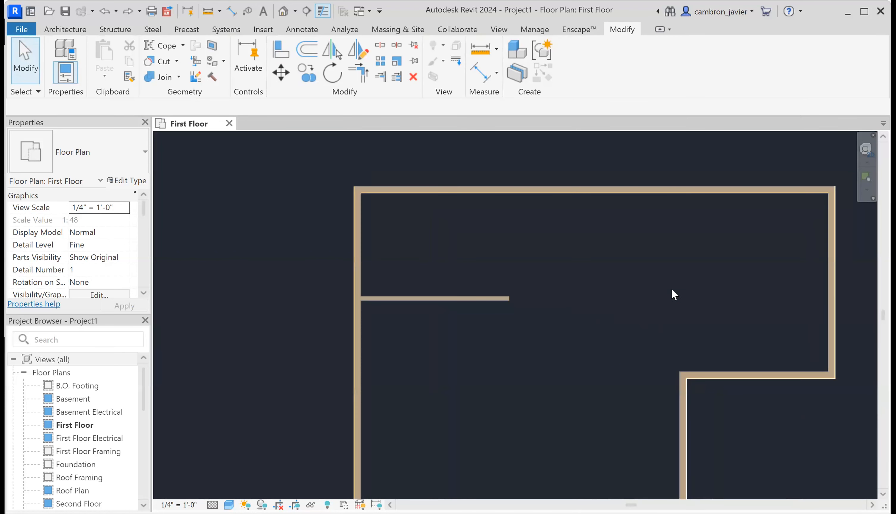
click(281, 49)
scroll(773, 352, up, 1)
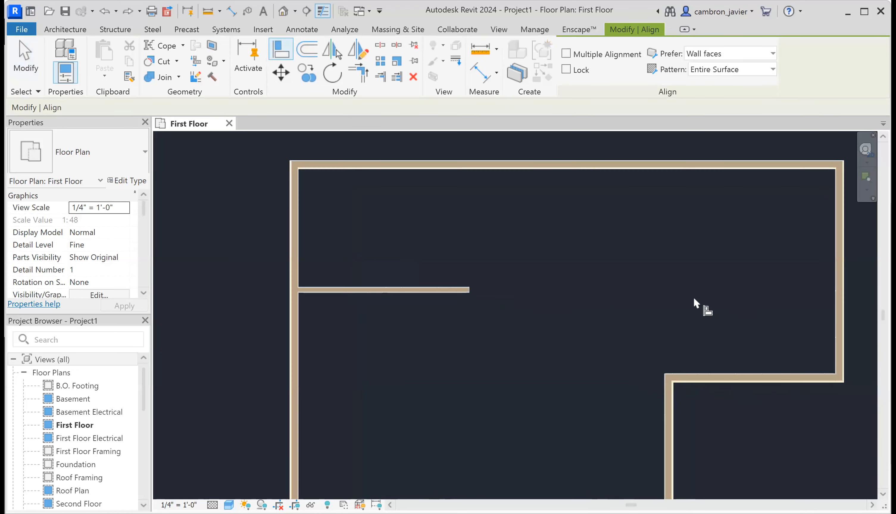
scroll(462, 294, up, 8)
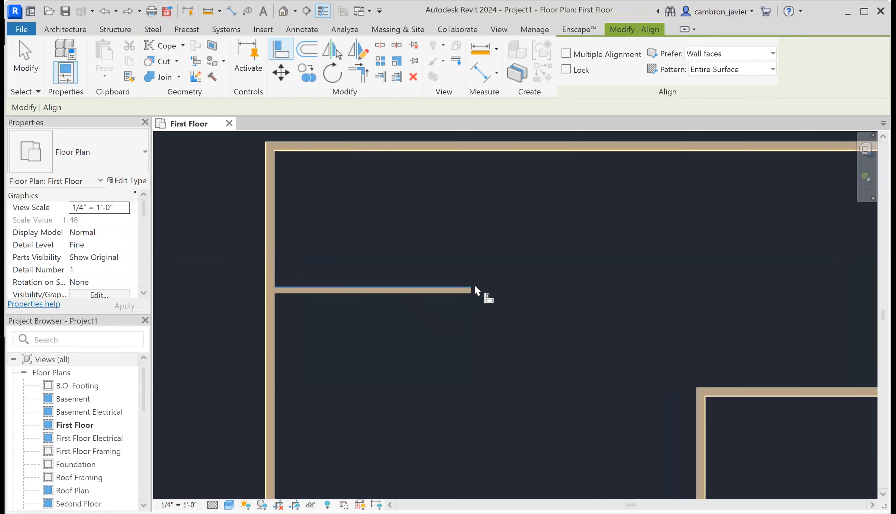
click(435, 297)
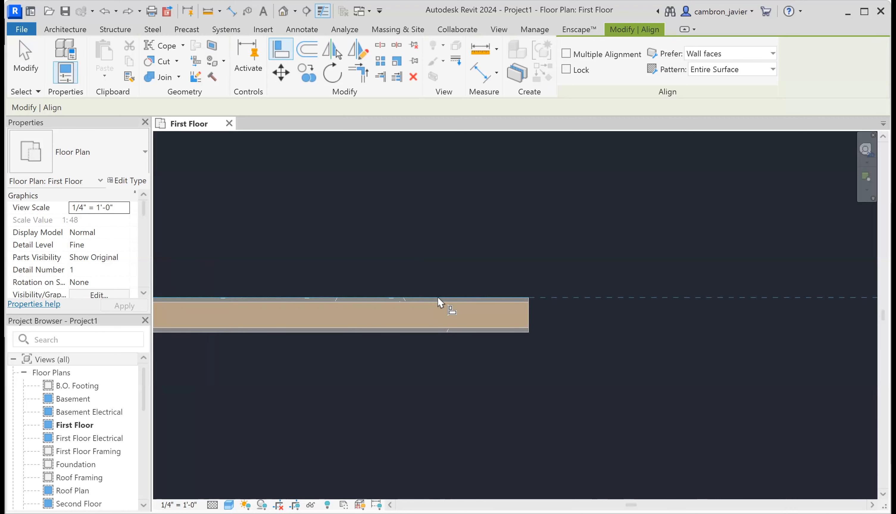
scroll(441, 294, down, 6)
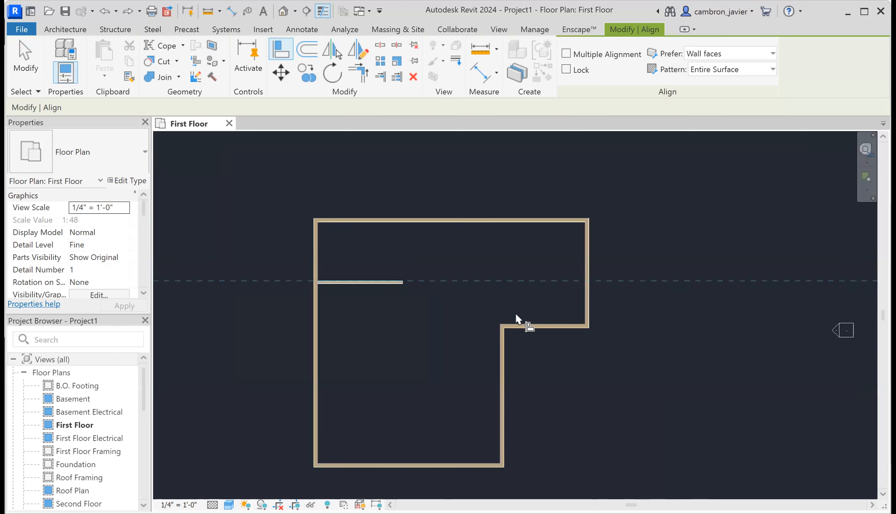
scroll(523, 328, up, 2)
scroll(526, 336, up, 4)
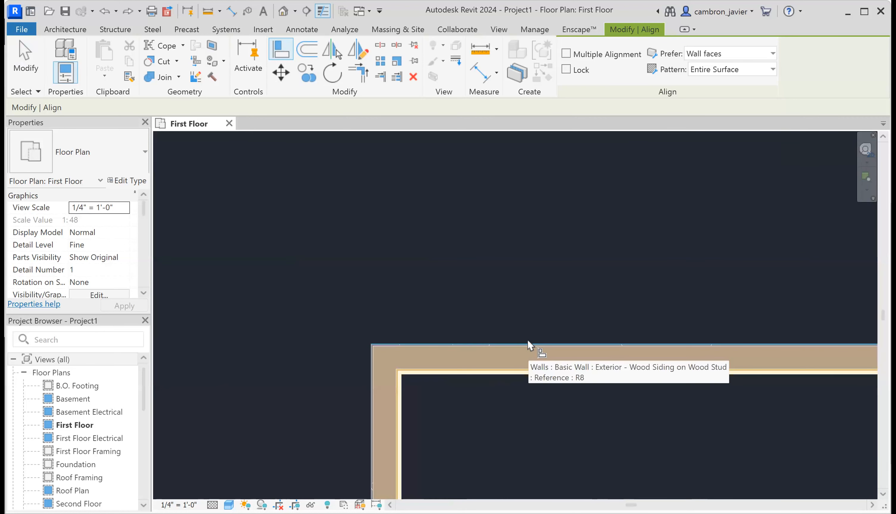
click(527, 341)
scroll(520, 338, down, 4)
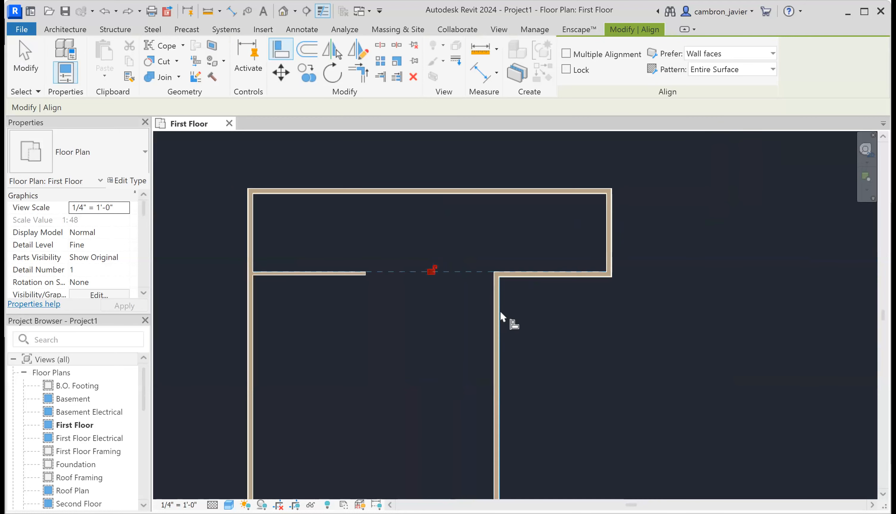
key(Escape)
key(Escape)
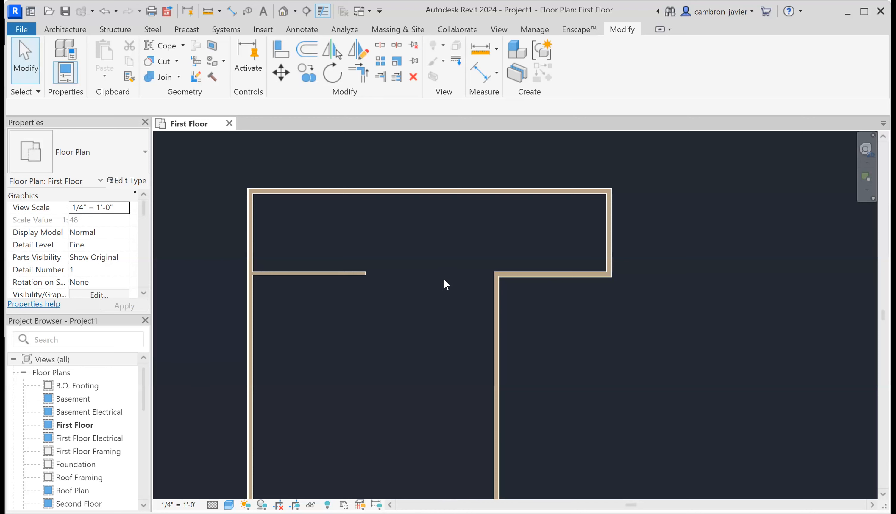
- Inspect the interior partition's wall type, constraints and length
scroll(437, 252, up, 1)
scroll(369, 177, up, 3)
scroll(437, 249, down, 5)
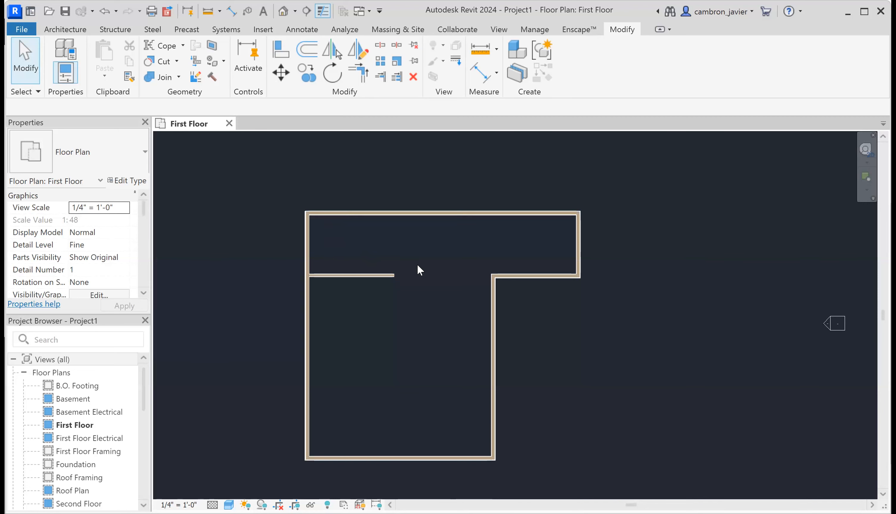
scroll(369, 275, up, 5)
scroll(373, 284, up, 1)
click(373, 284)
scroll(369, 279, down, 4)
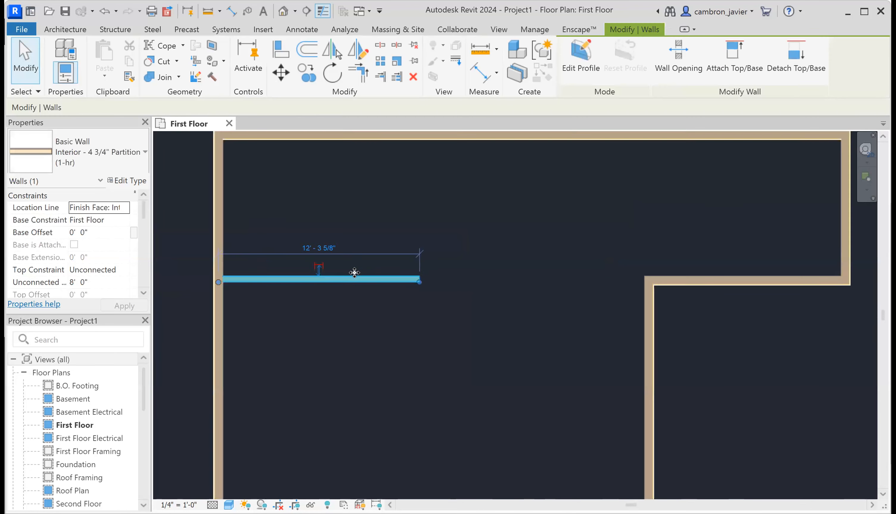
click(464, 310)
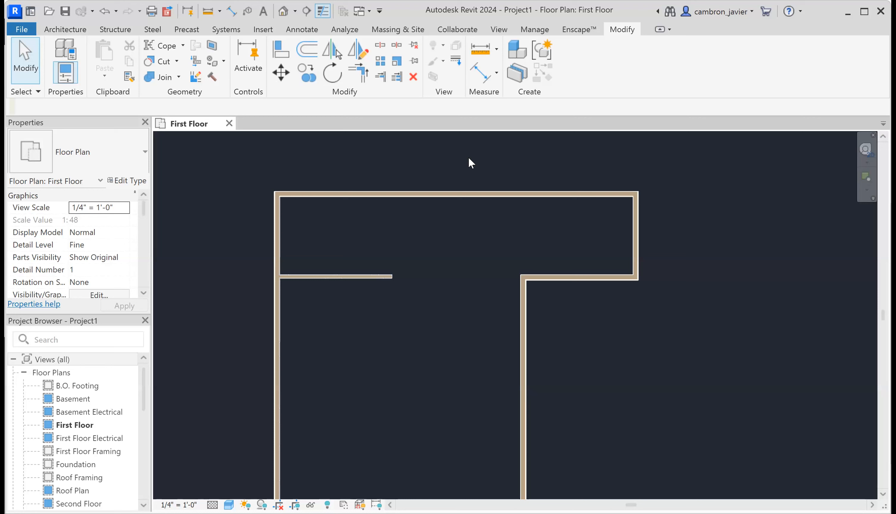
scroll(406, 214, down, 4)
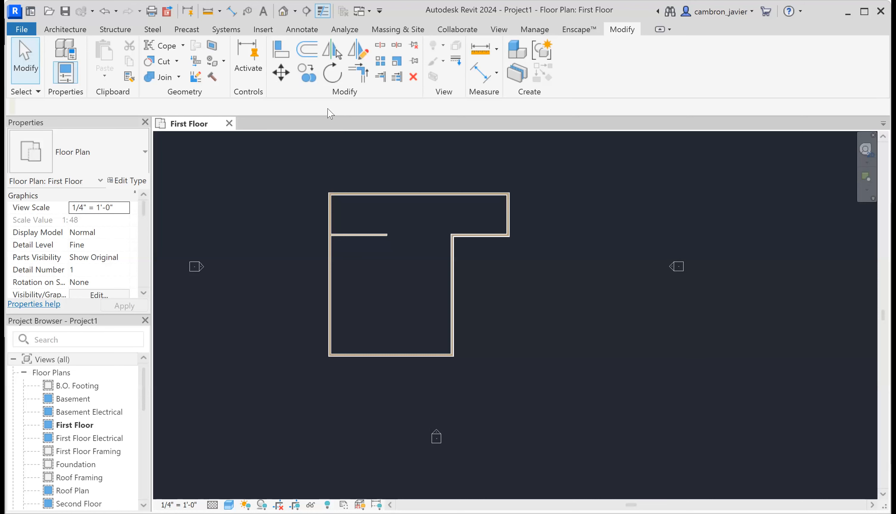
click(62, 30)
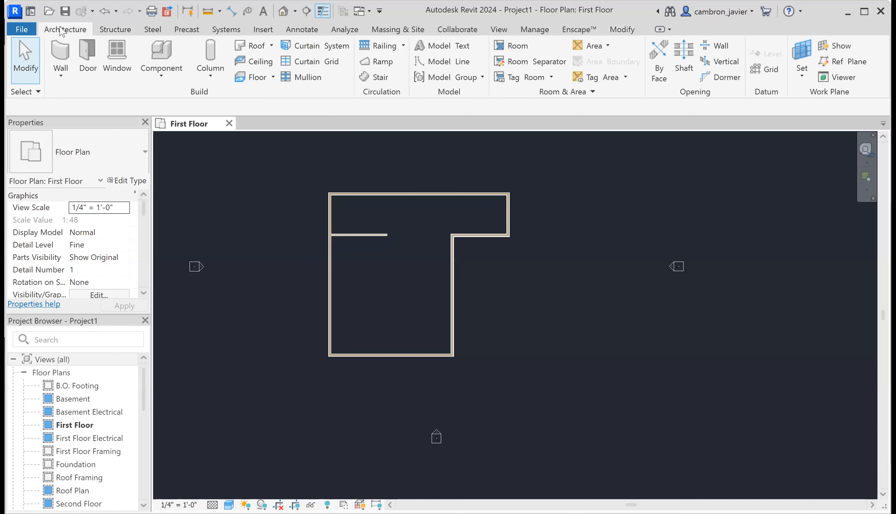
click(615, 31)
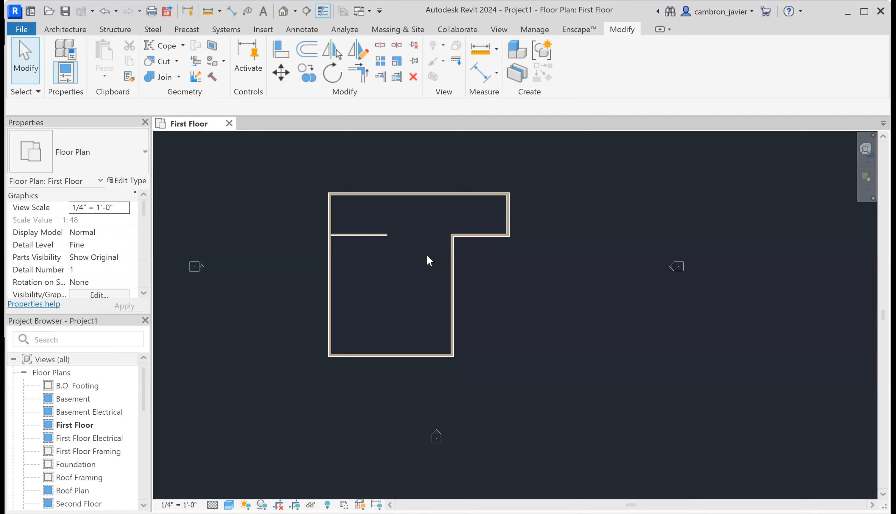
key(a)
key(r)
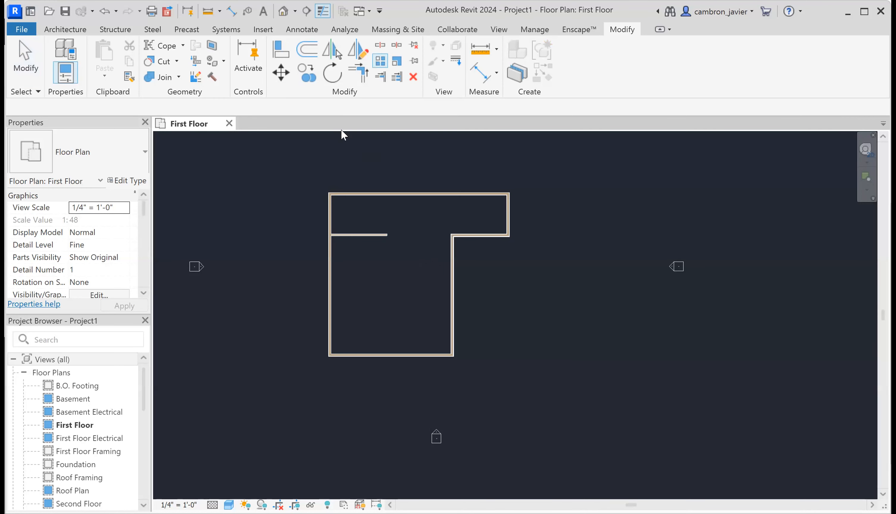
key(Escape)
key(a)
key(l)
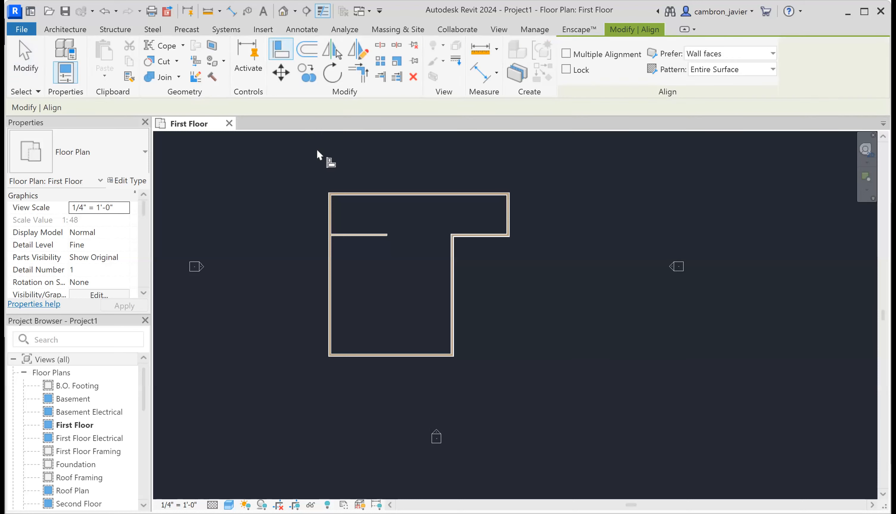
scroll(398, 235, up, 3)
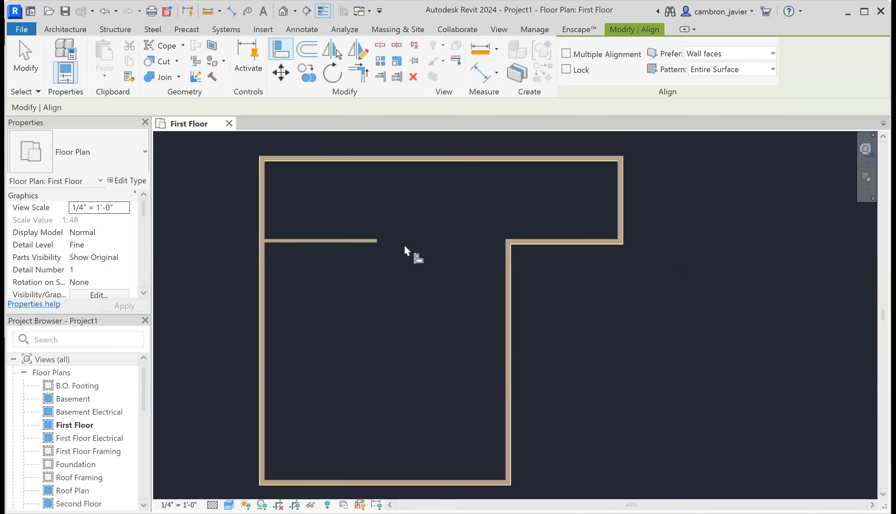
scroll(404, 246, up, 2)
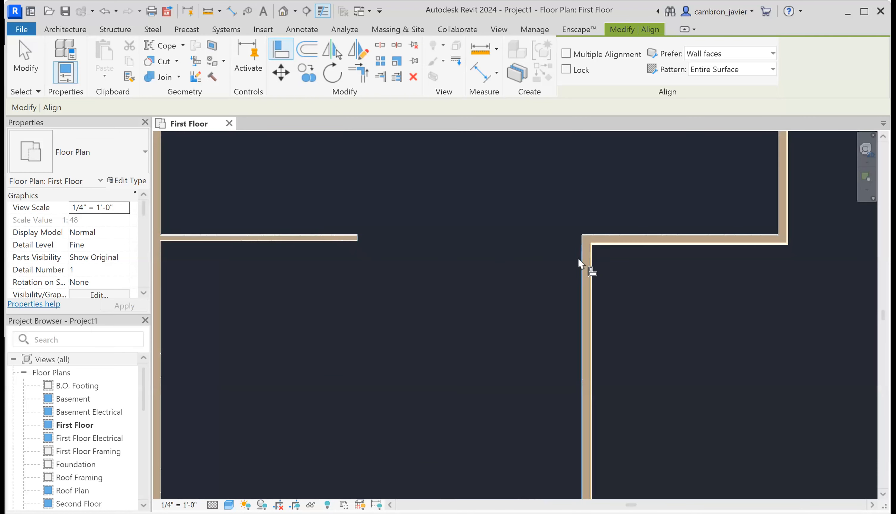
scroll(579, 263, down, 4)
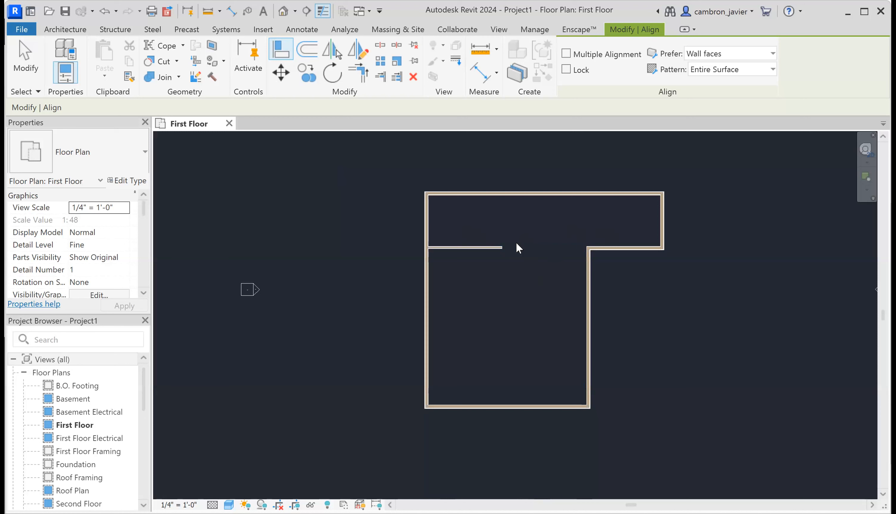
key(Escape)
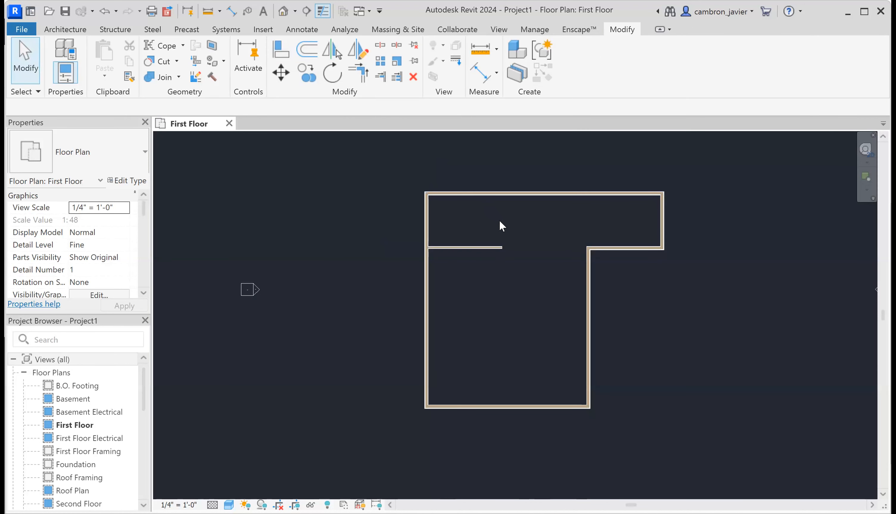
- Trim the north exterior wall and the long vertical wall below the jog to a corner, and delete the two leftover jog walls
key(t)
key(r)
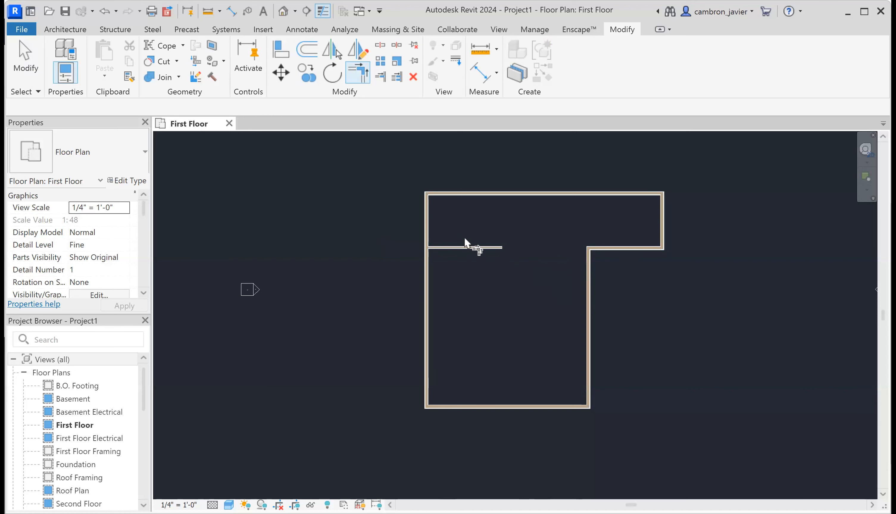
click(549, 194)
click(589, 263)
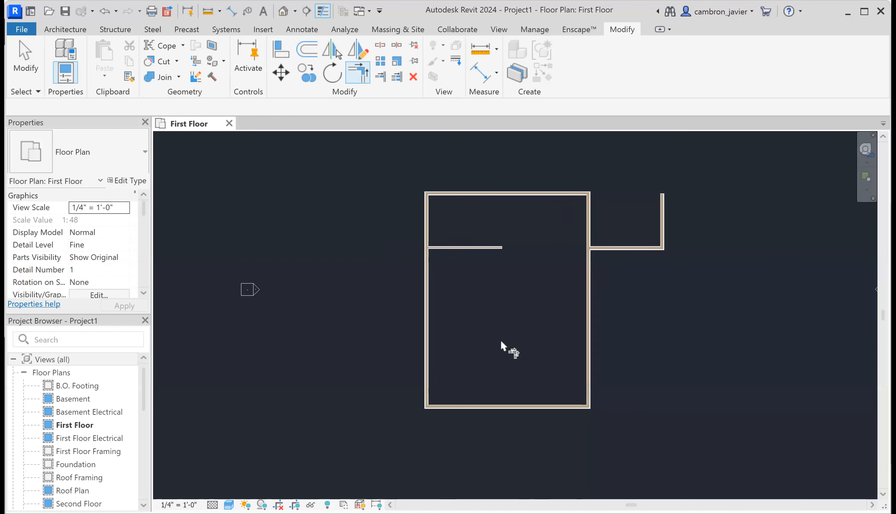
key(Escape)
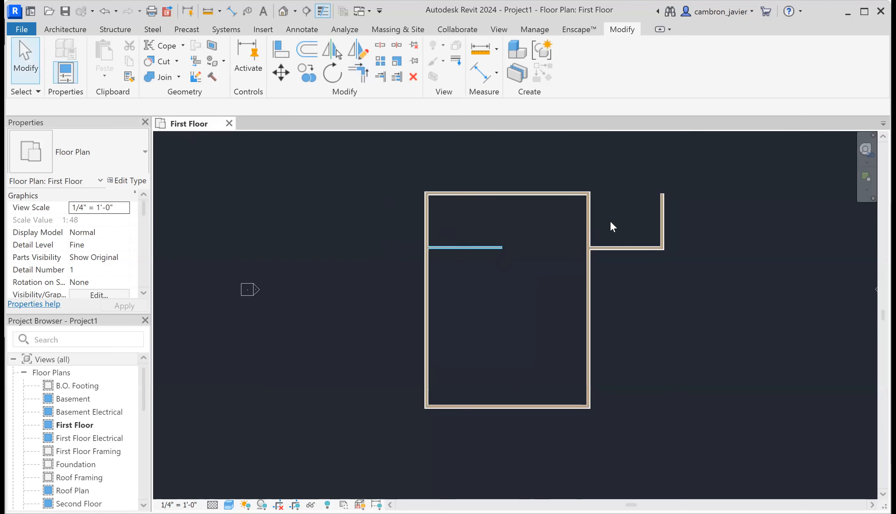
key(Delete)
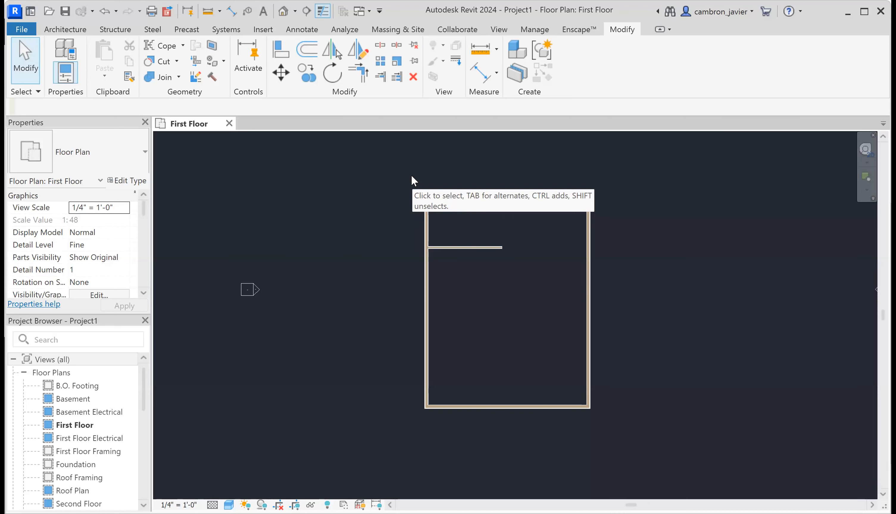
- Inspect the interior partition's length and its distances to the surrounding exterior walls
scroll(510, 309, up, 2)
scroll(513, 283, down, 2)
scroll(537, 214, up, 1)
scroll(532, 229, up, 2)
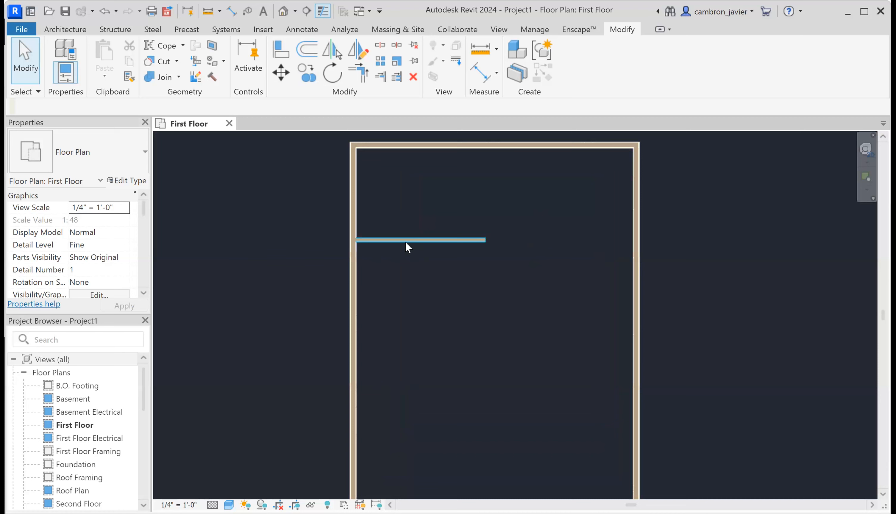
click(406, 241)
scroll(515, 199, up, 2)
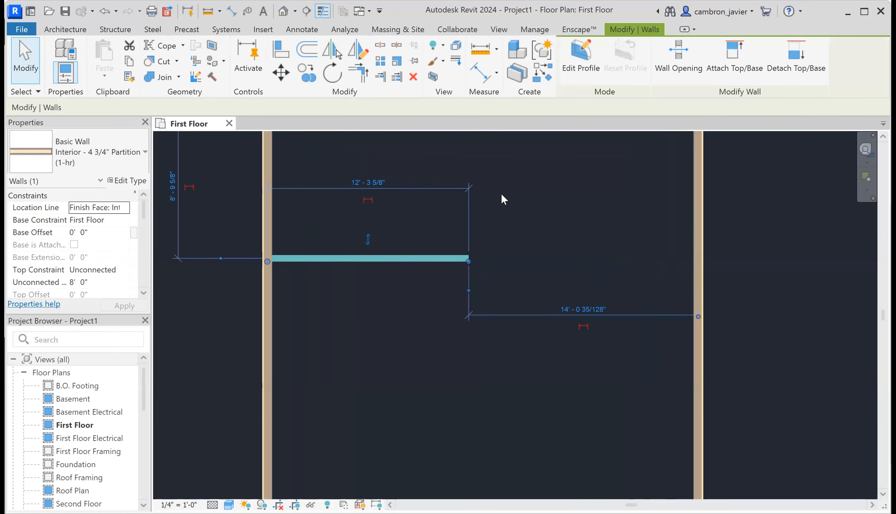
click(490, 187)
scroll(405, 247, down, 2)
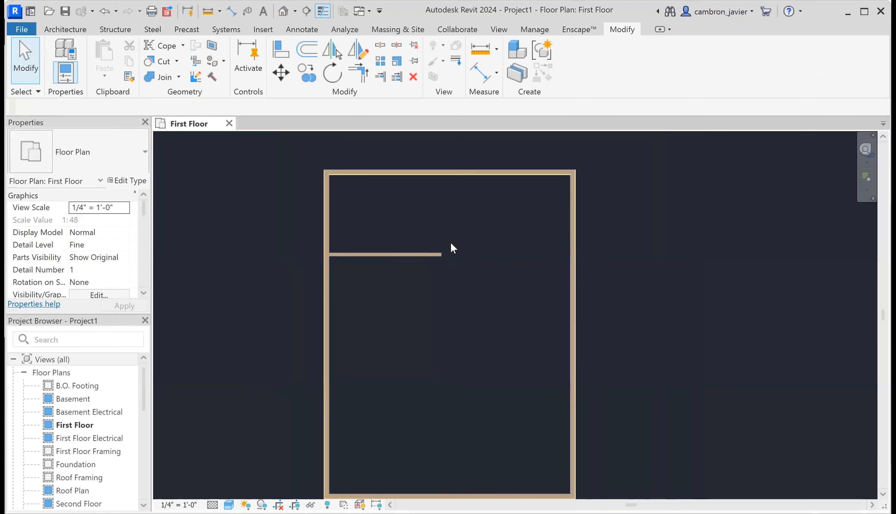
- Move the interior partition straight south along the west exterior wall, to about 12'-4 5/8" from the south exterior wall
scroll(449, 242, down, 1)
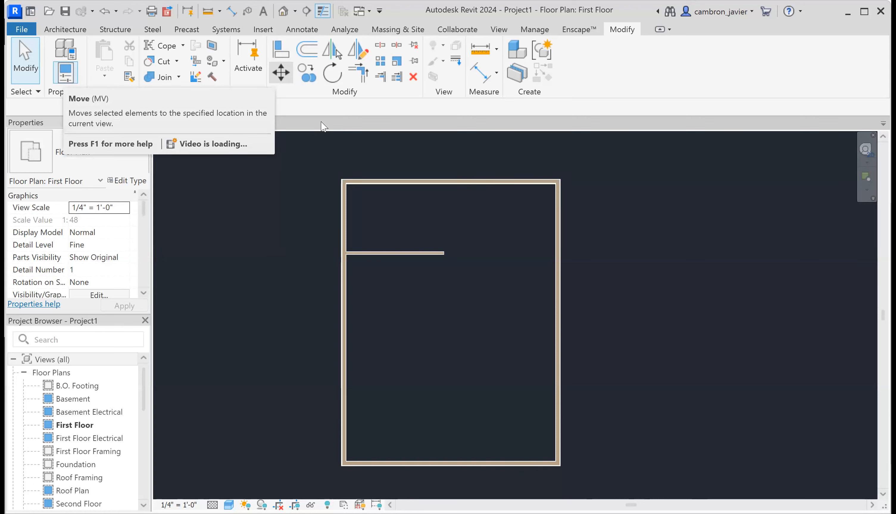
click(277, 80)
scroll(419, 250, up, 3)
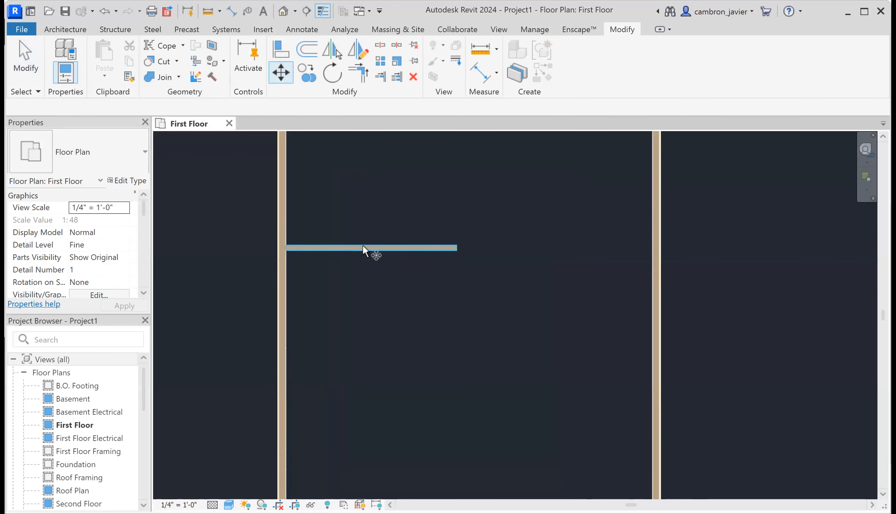
scroll(415, 249, up, 1)
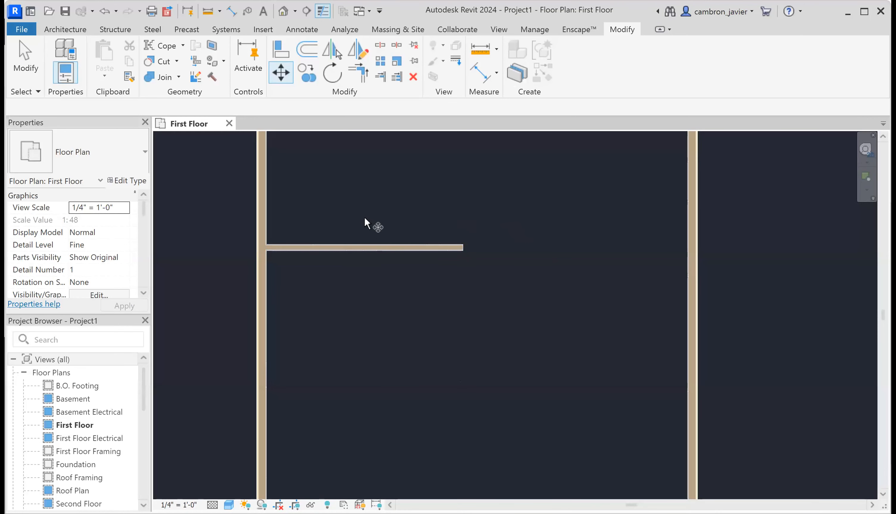
scroll(460, 250, up, 3)
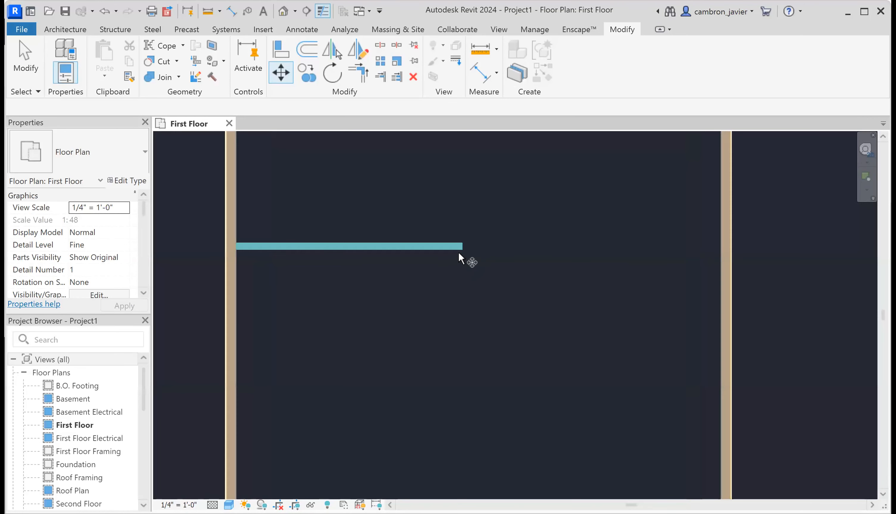
scroll(461, 253, up, 1)
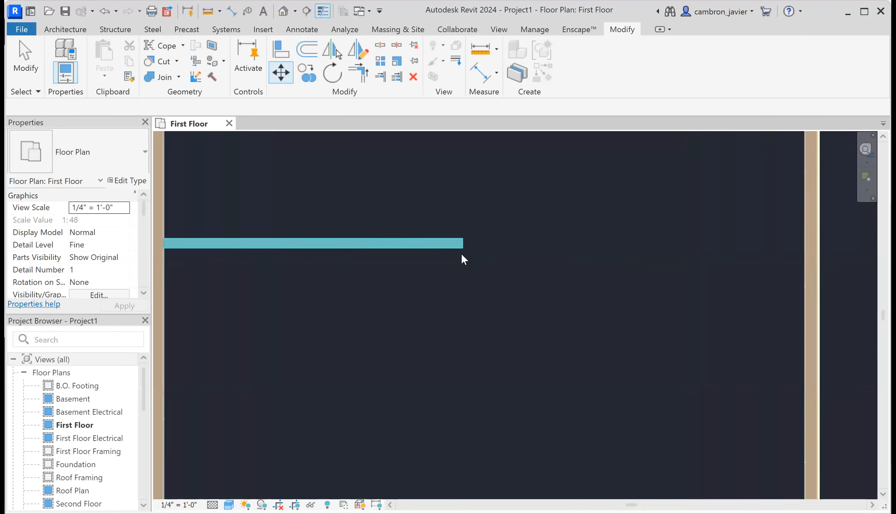
click(462, 249)
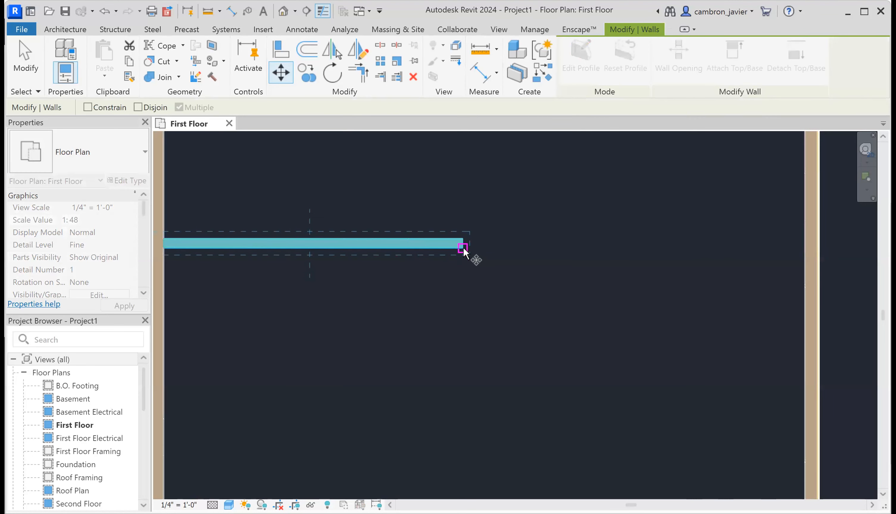
scroll(305, 229, down, 2)
scroll(390, 238, up, 3)
click(391, 242)
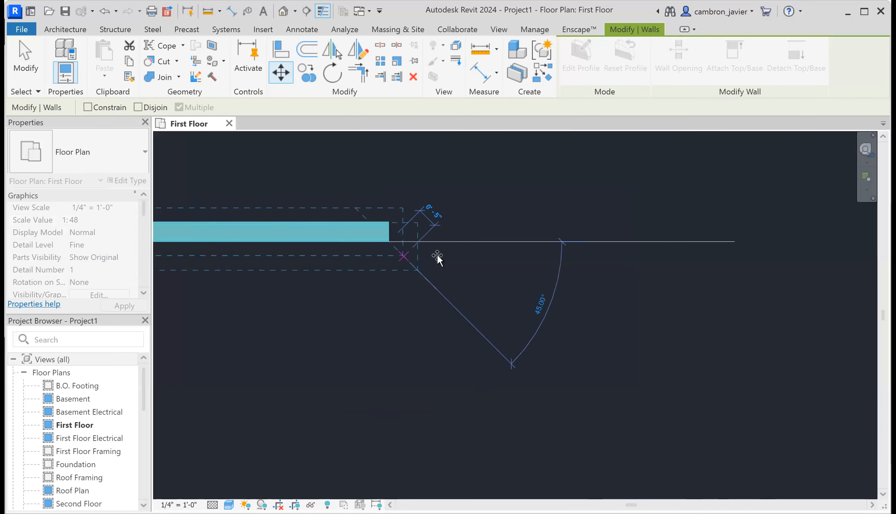
scroll(441, 260, down, 6)
scroll(443, 267, up, 4)
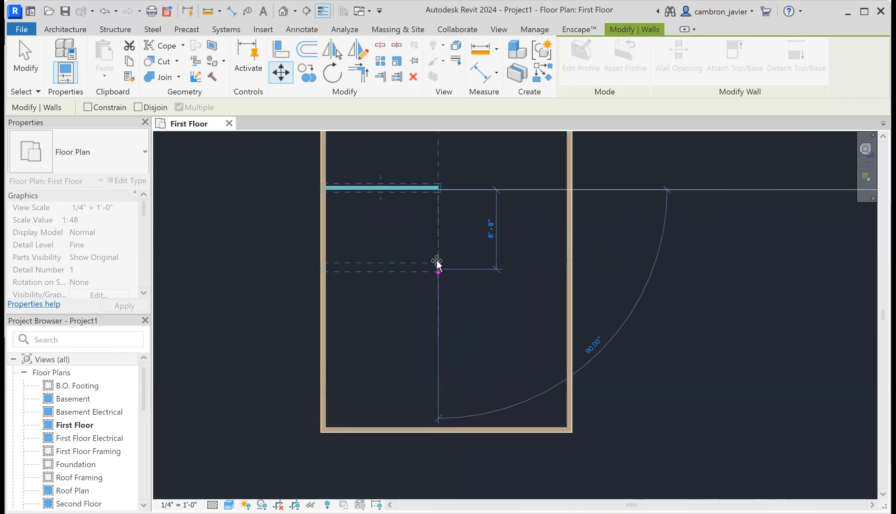
scroll(436, 265, up, 1)
click(432, 326)
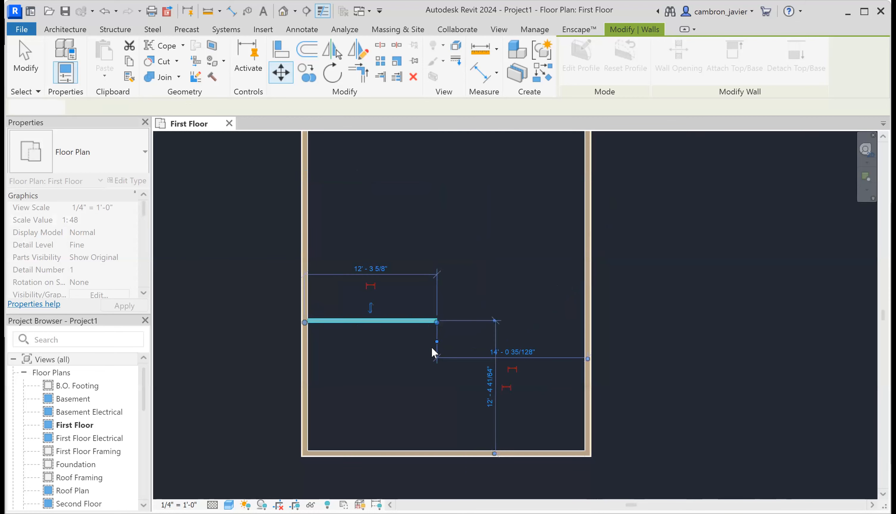
click(454, 250)
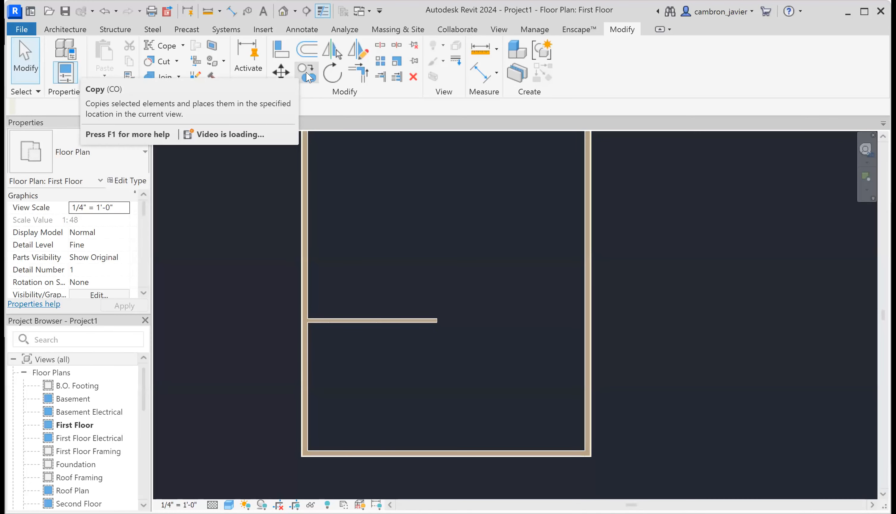
key(c)
key(o)
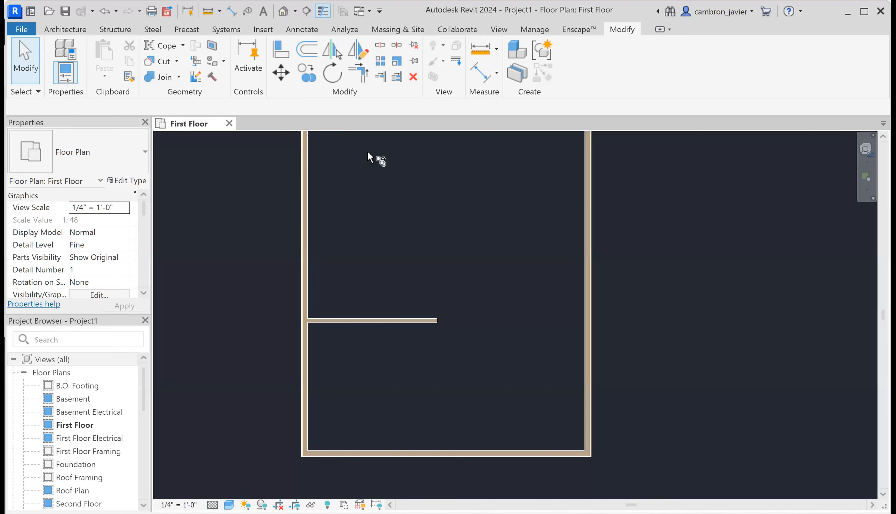
scroll(385, 316, down, 4)
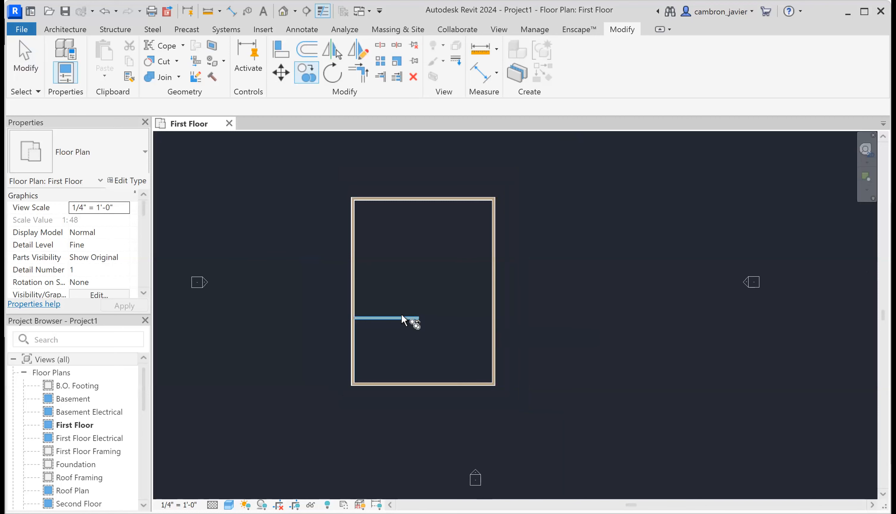
scroll(410, 315, up, 3)
key(Escape)
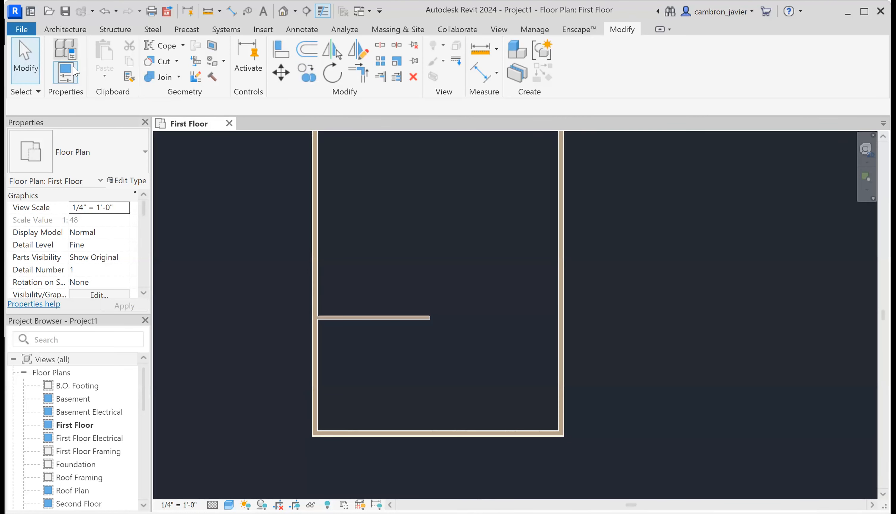
- Draw a short Interior - 4 3/4" Partition (1-hr) wall westward from the east exterior wall, north of the existing partition
click(66, 30)
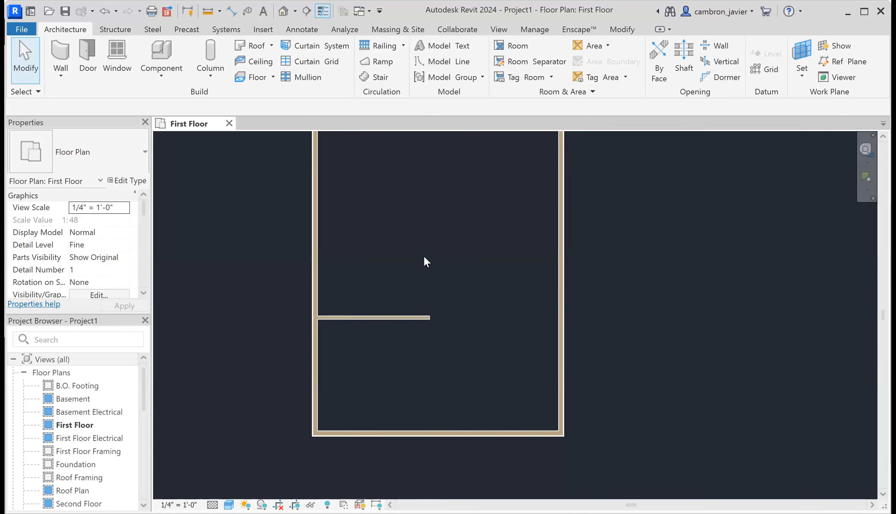
key(w)
key(a)
scroll(431, 250, down, 2)
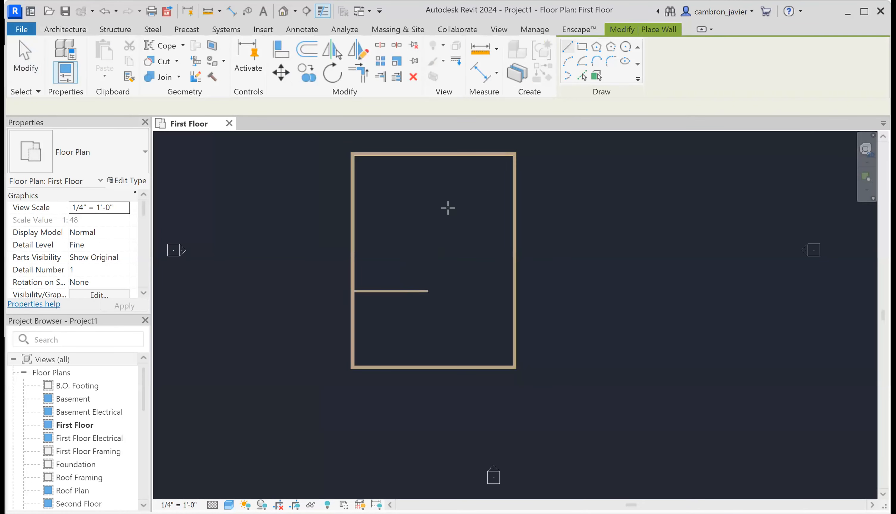
scroll(511, 249, up, 2)
click(511, 249)
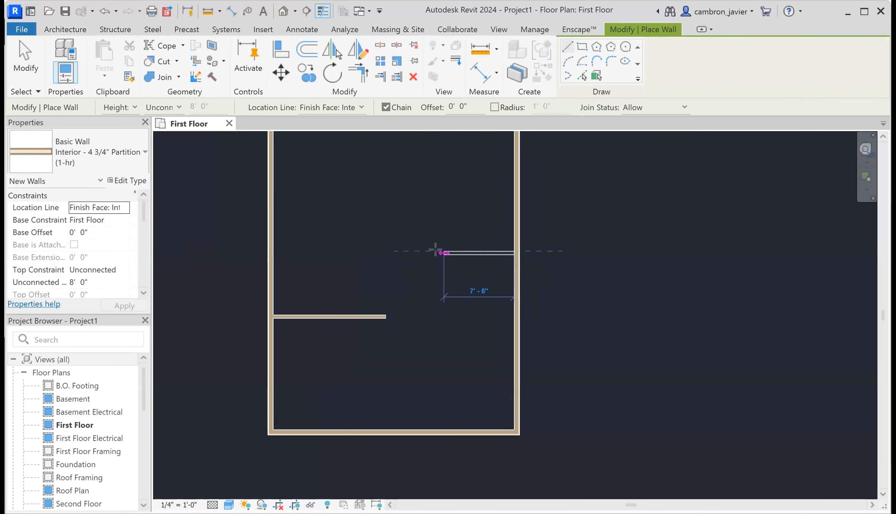
click(433, 250)
scroll(445, 207, up, 1)
scroll(443, 208, down, 1)
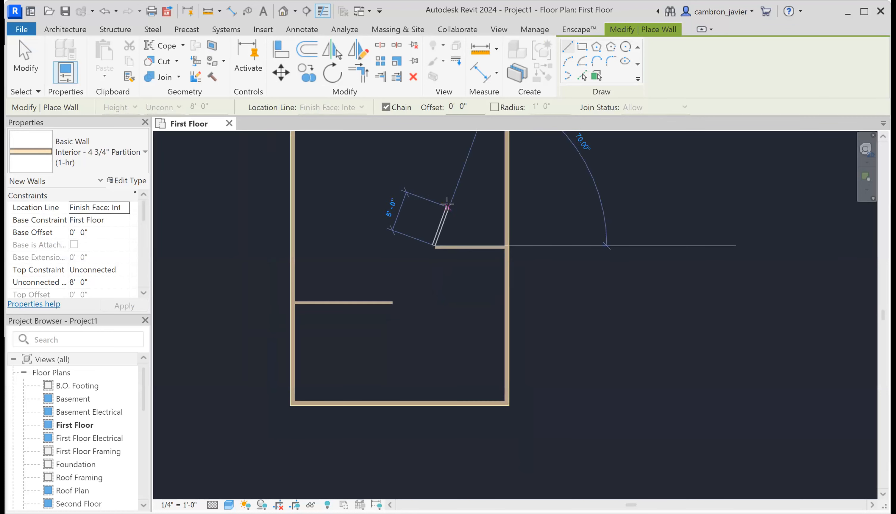
key(Escape)
key(Escape)
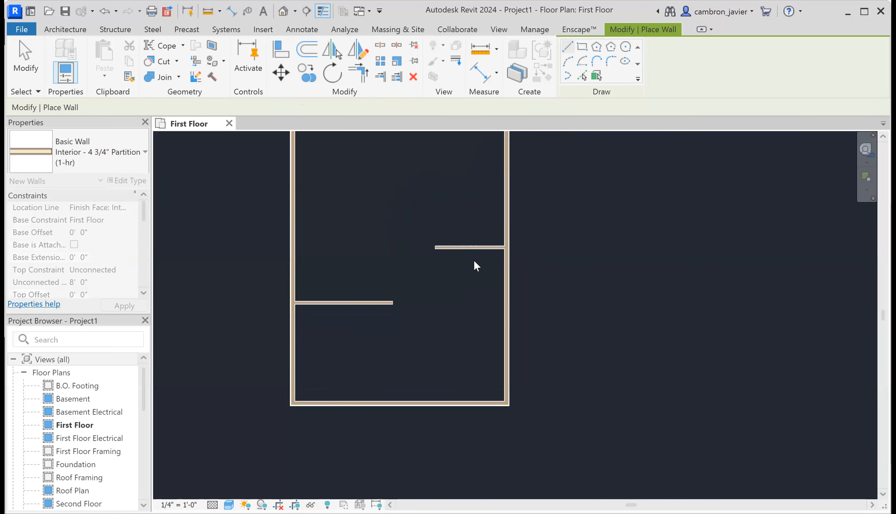
- Draw a longer interior partition westward from the east exterior wall, north of the short one, ending in line with the west partition's free end
scroll(474, 259, down, 1)
right_click(475, 278)
click(471, 190)
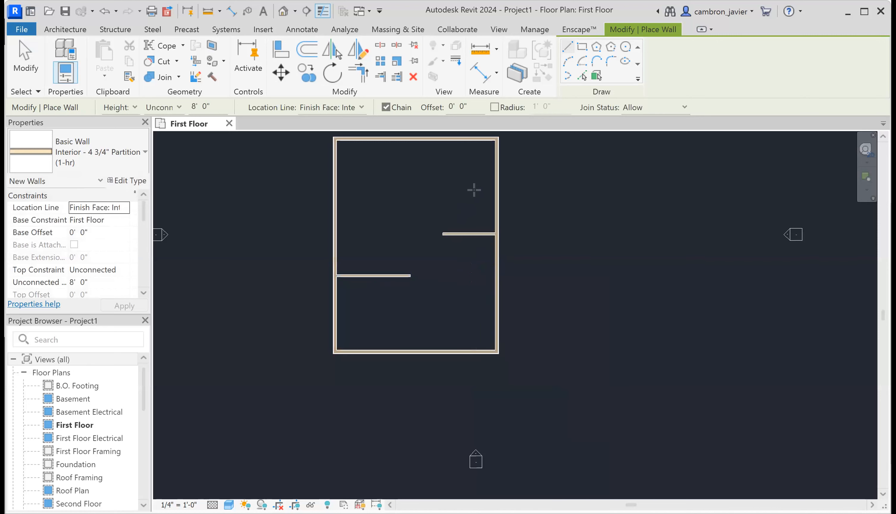
click(492, 195)
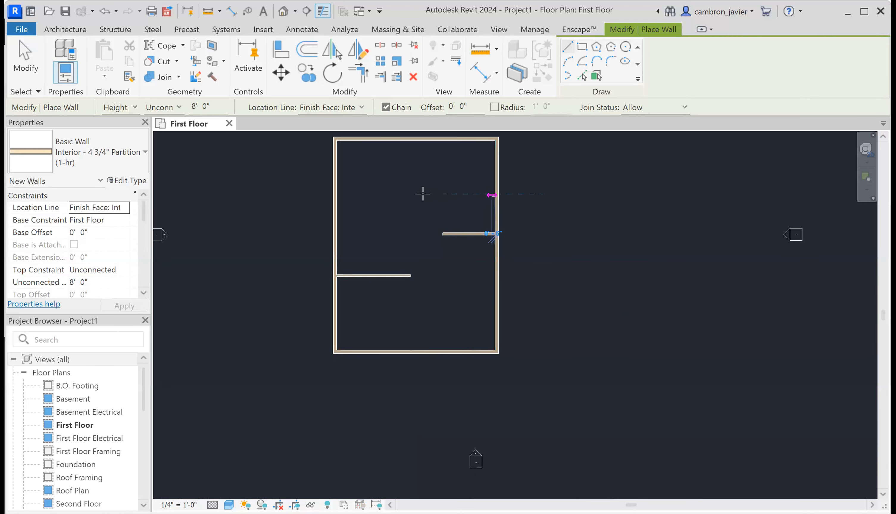
click(411, 194)
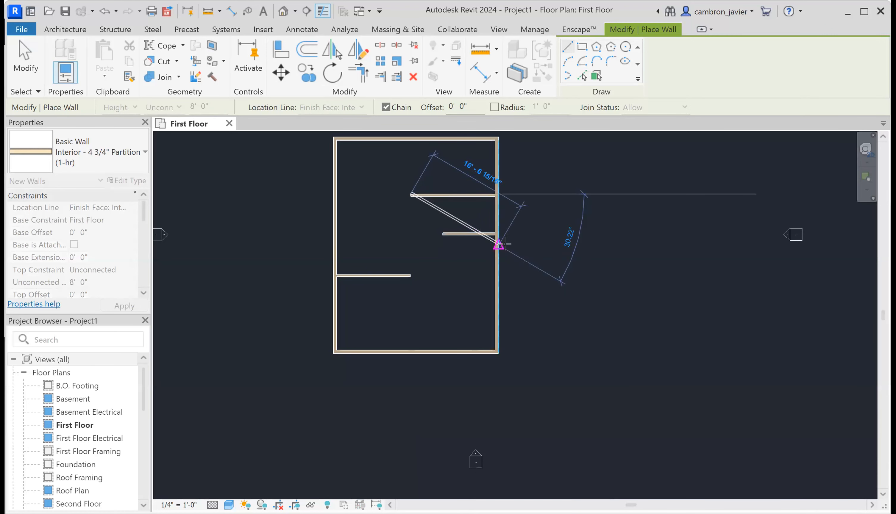
key(Escape)
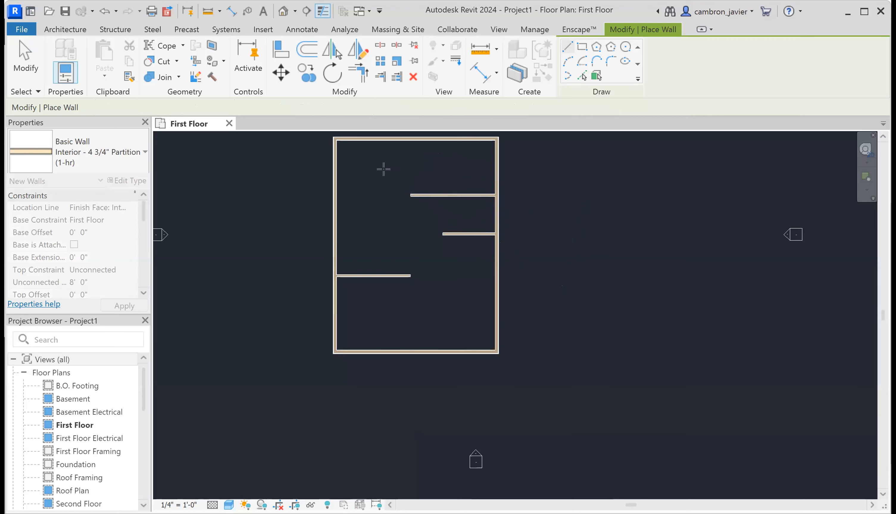
scroll(426, 178, up, 1)
key(Escape)
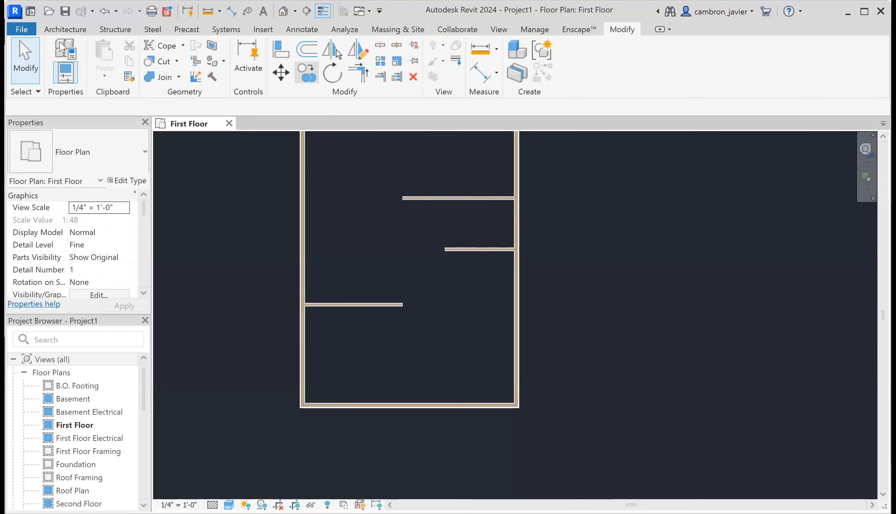
click(61, 29)
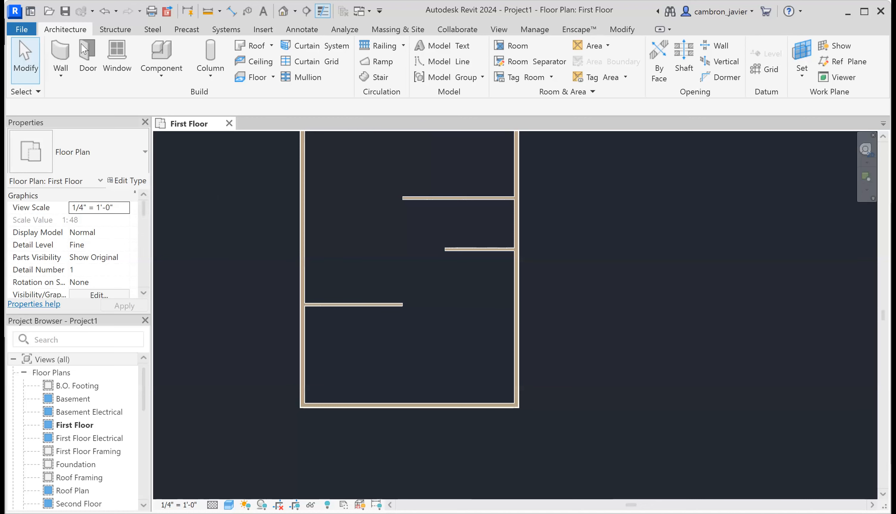
click(64, 55)
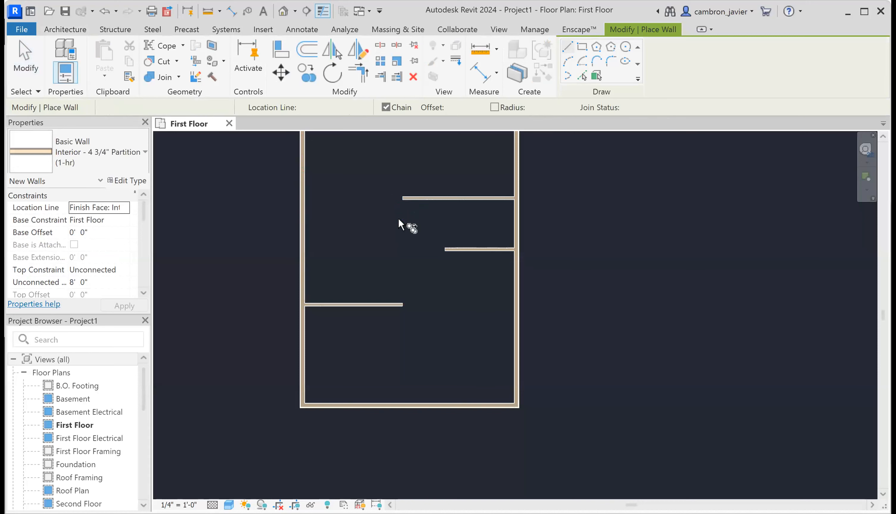
key(Escape)
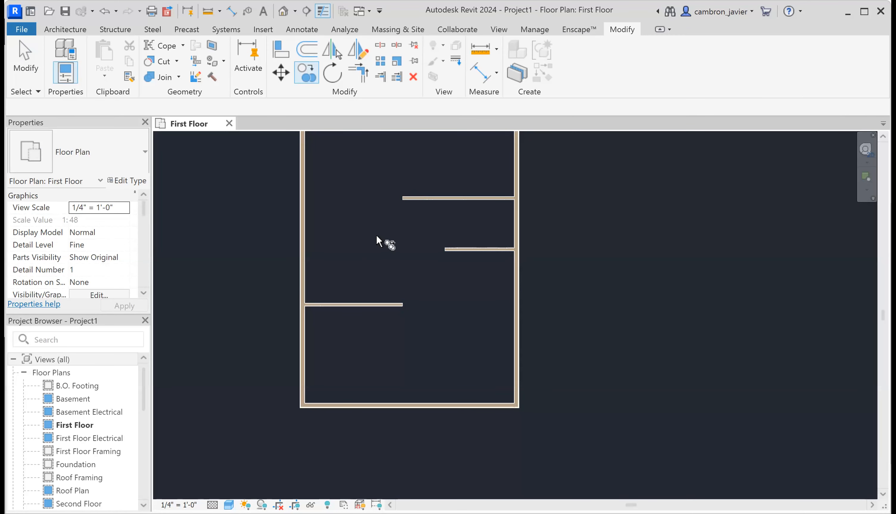
key(Escape)
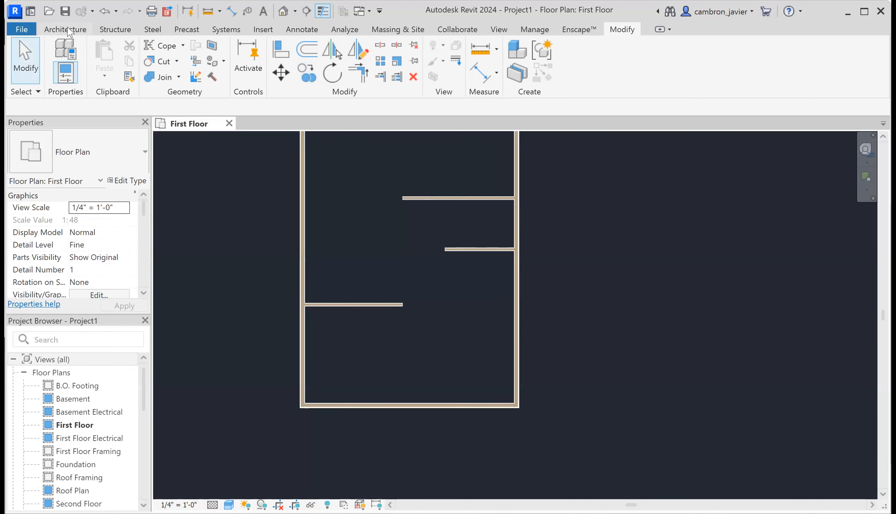
click(68, 29)
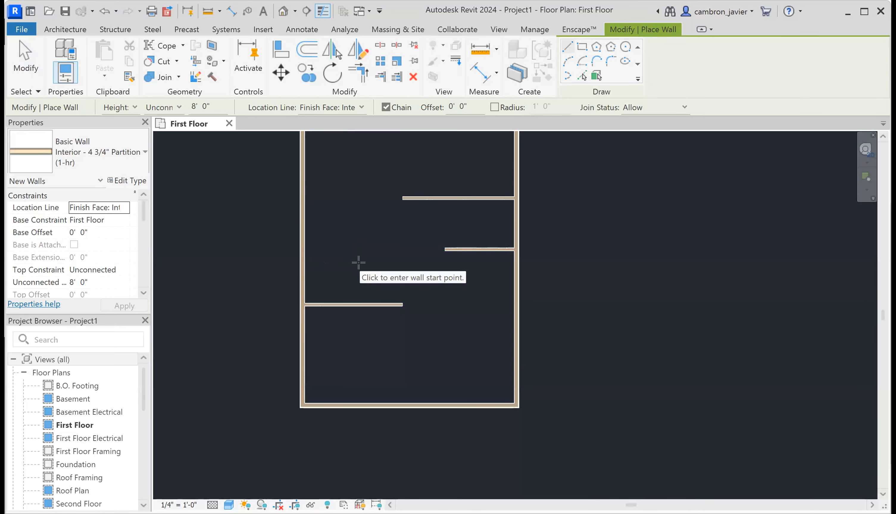
key(Escape)
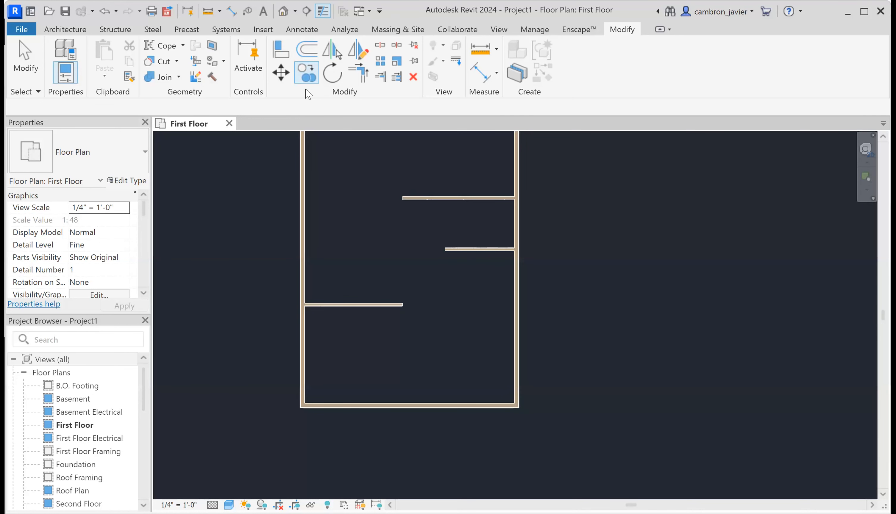
- Copy the west partition and the longer east partition 10' straight north, excluding the short east partition from the selection
click(313, 71)
click(452, 249)
click(370, 304)
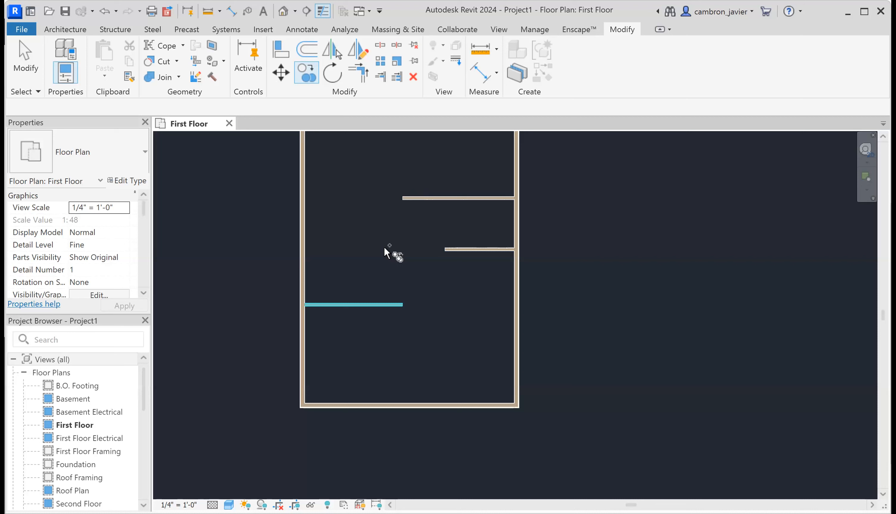
ctrl+click(449, 250)
ctrl+click(427, 198)
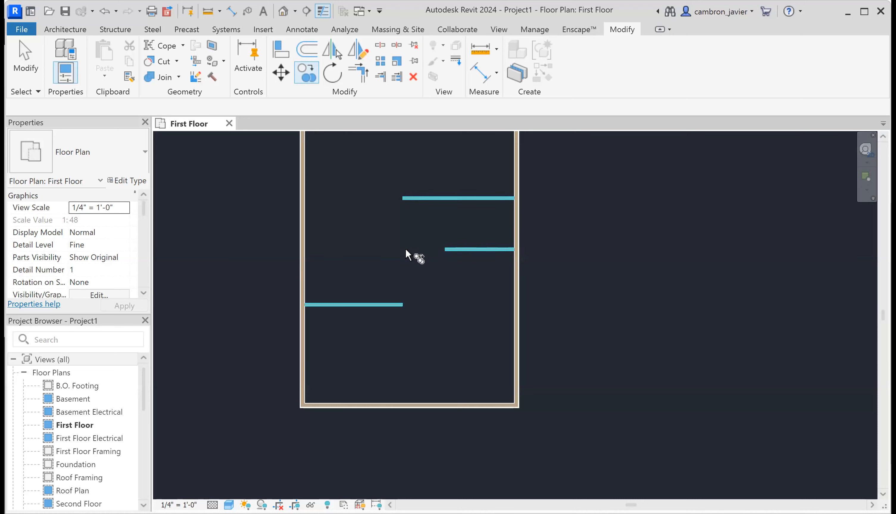
shift+click(452, 249)
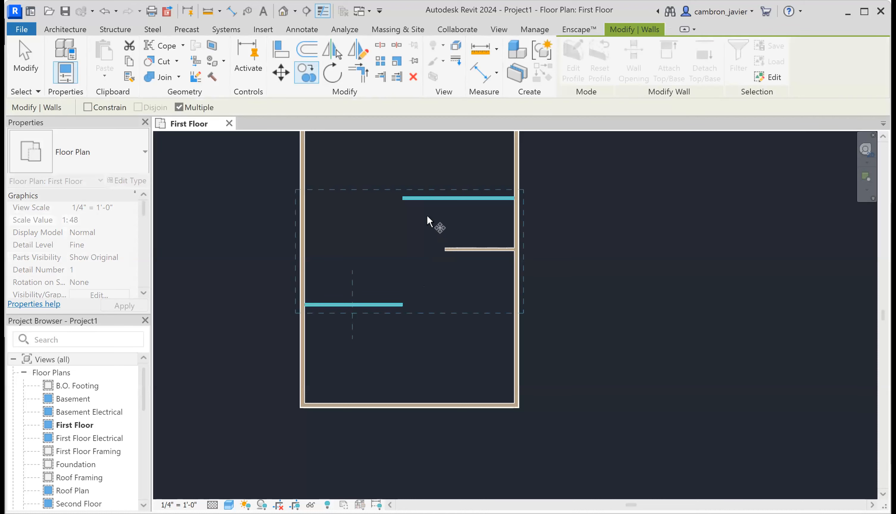
click(305, 303)
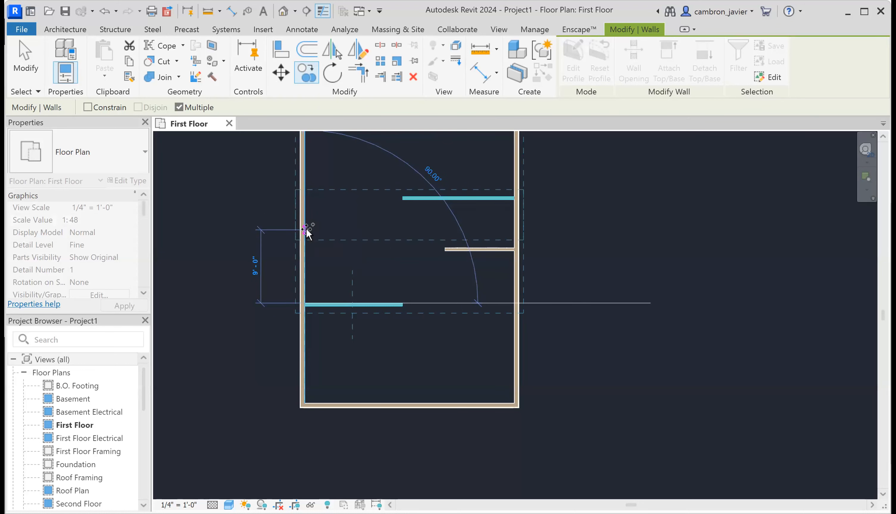
text(10)
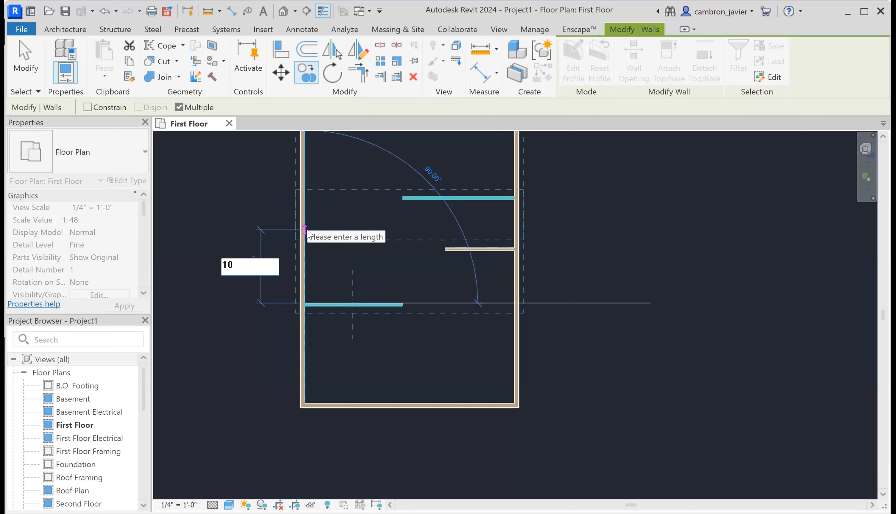
key(Return)
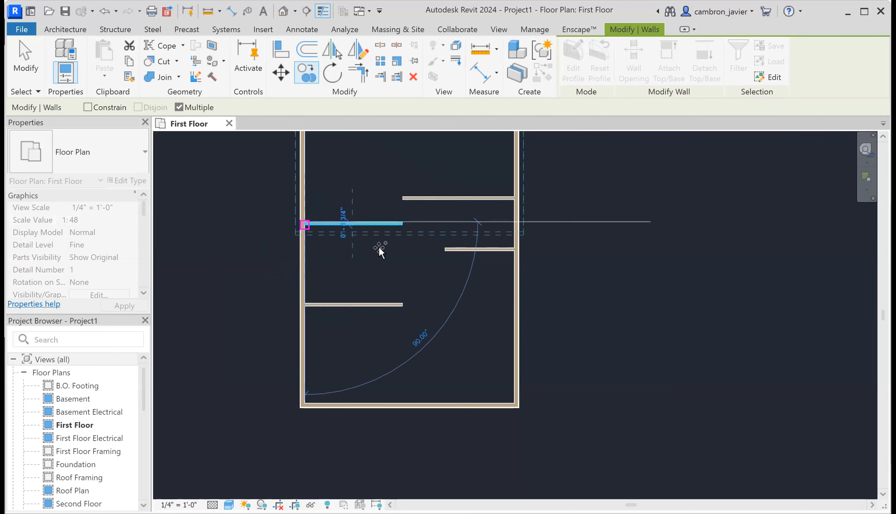
- End the multiple wall copy without placing another set and clear the selection
scroll(404, 265, down, 3)
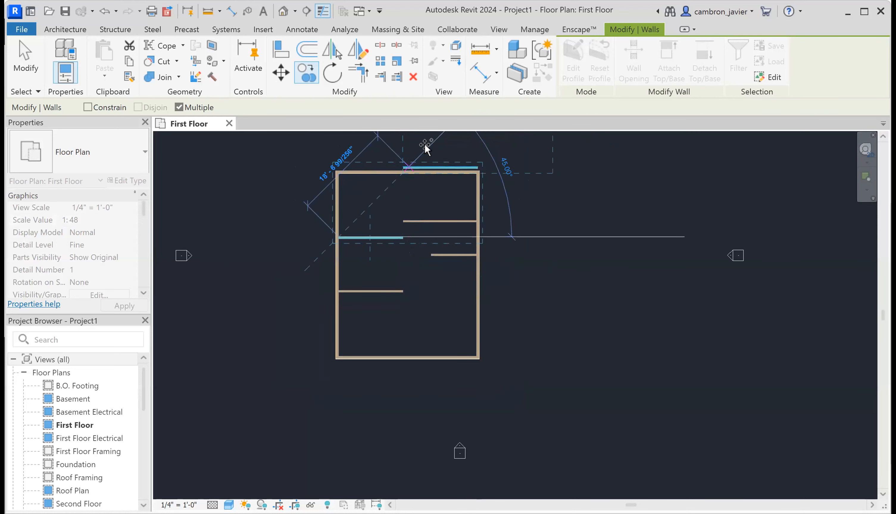
scroll(424, 143, up, 3)
key(Escape)
click(358, 256)
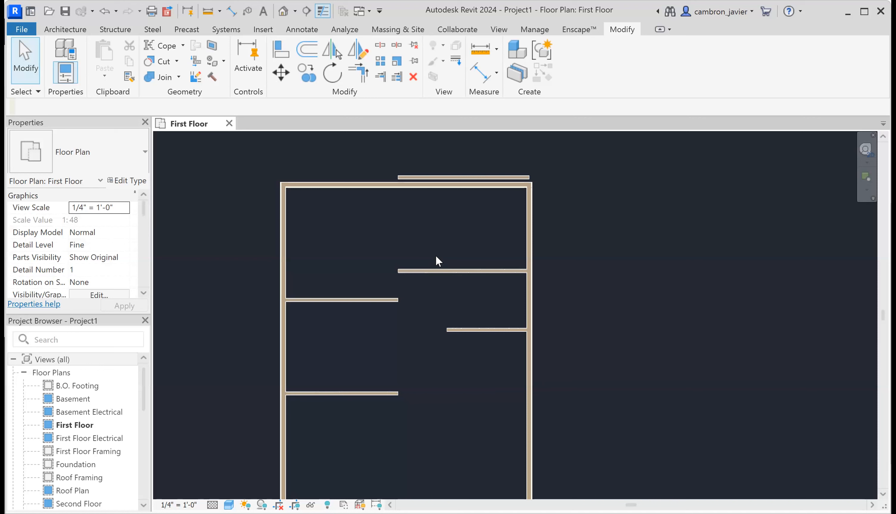
- Rotate the northern west partition 45° about its default center of rotation
click(312, 301)
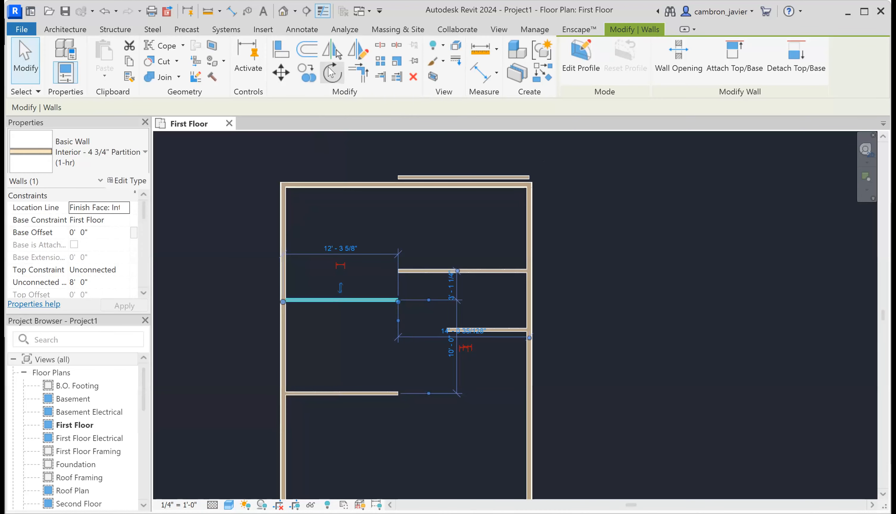
click(334, 75)
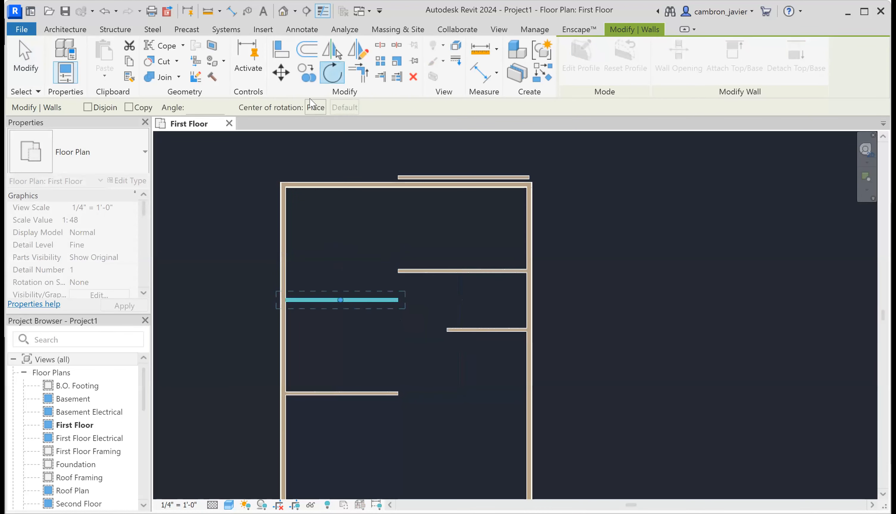
scroll(302, 160, down, 2)
scroll(318, 204, up, 1)
scroll(315, 207, up, 2)
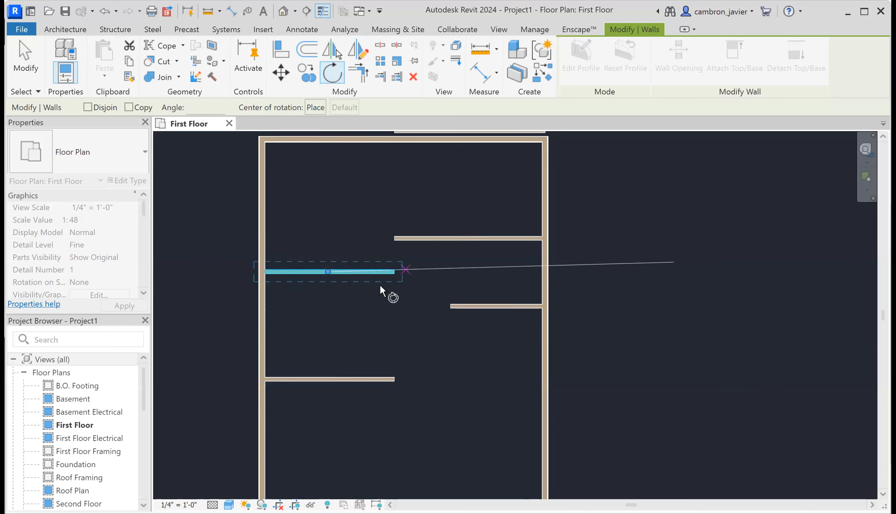
scroll(340, 275, up, 3)
scroll(331, 263, up, 2)
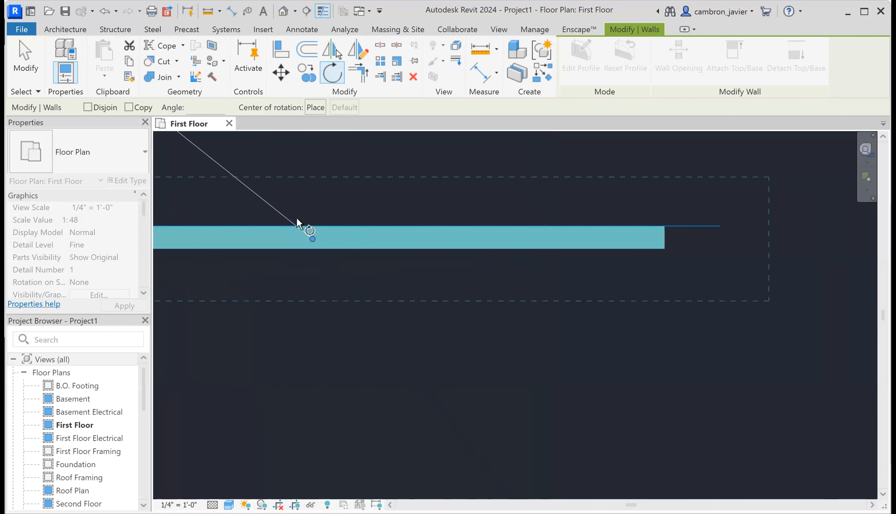
scroll(299, 224, up, 2)
scroll(337, 227, up, 1)
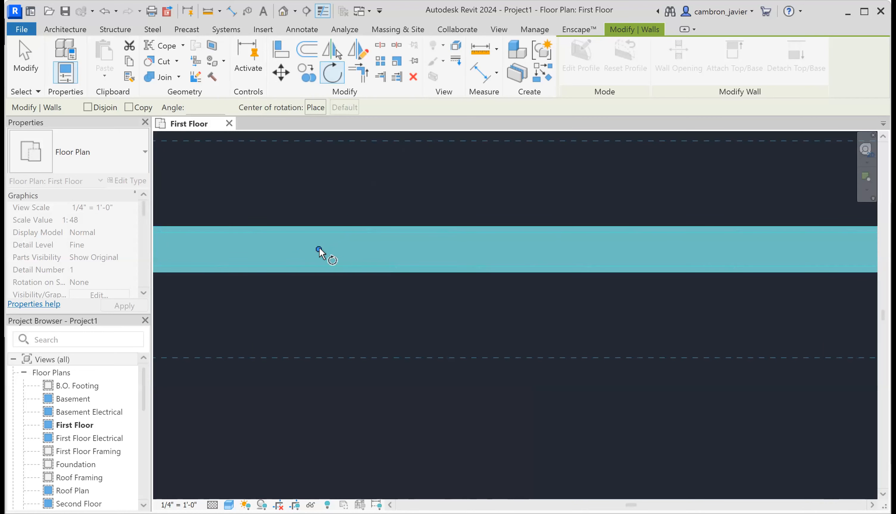
scroll(320, 247, down, 5)
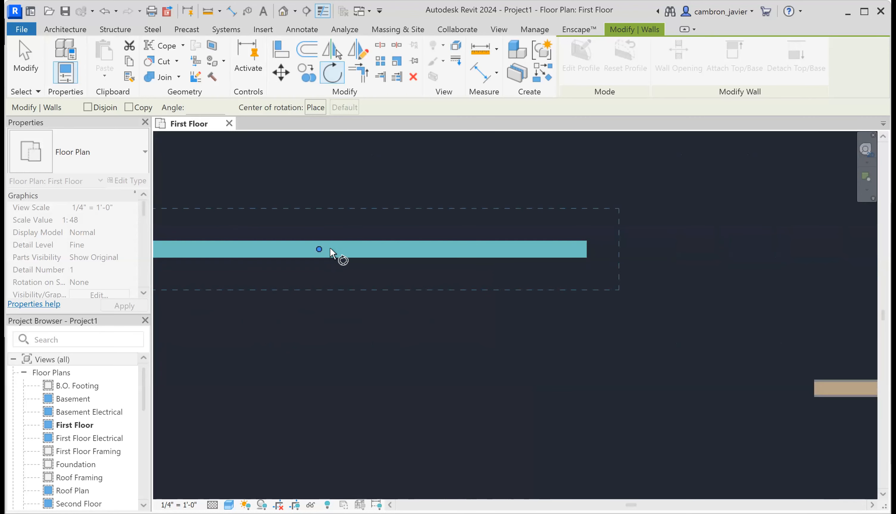
click(333, 168)
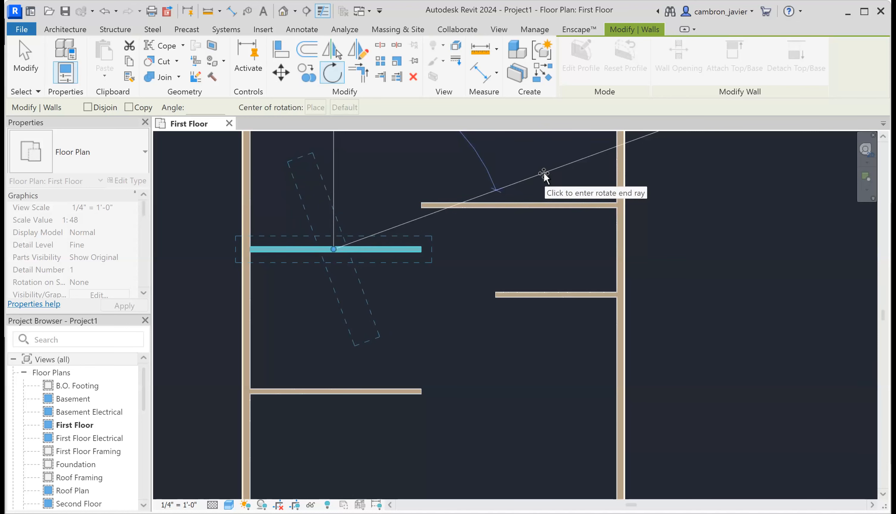
text(45)
key(Return)
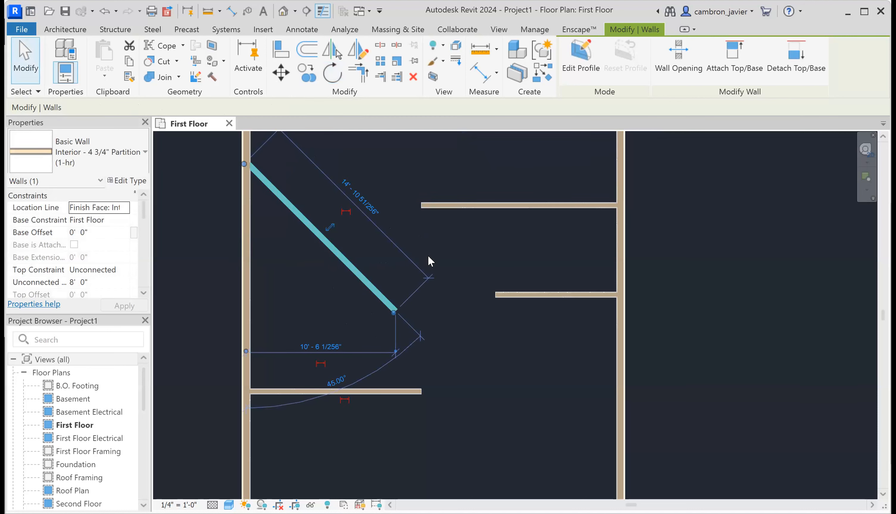
- Undo the 45° rotation of the northern west partition
click(463, 254)
scroll(462, 261, down, 3)
scroll(461, 266, up, 5)
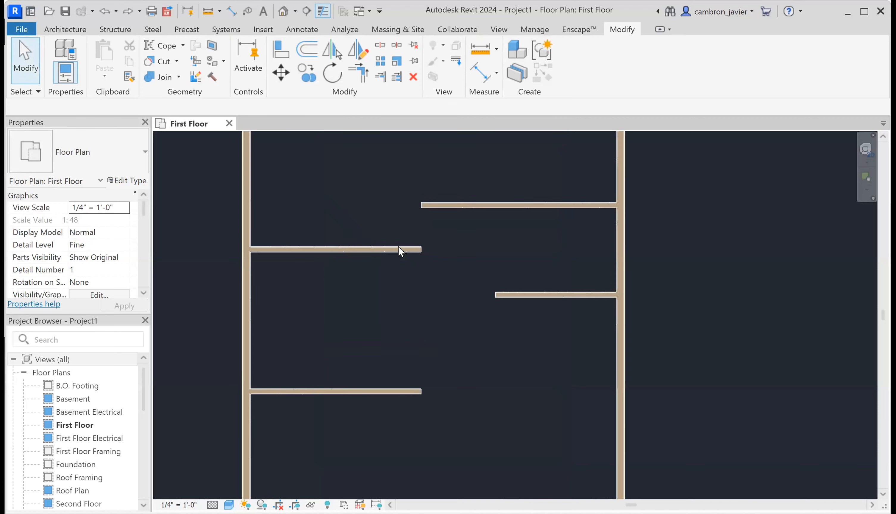
- Start rotating the northern west partition and place the center of rotation at its south corner against the west exterior wall
click(320, 249)
scroll(358, 185, down, 3)
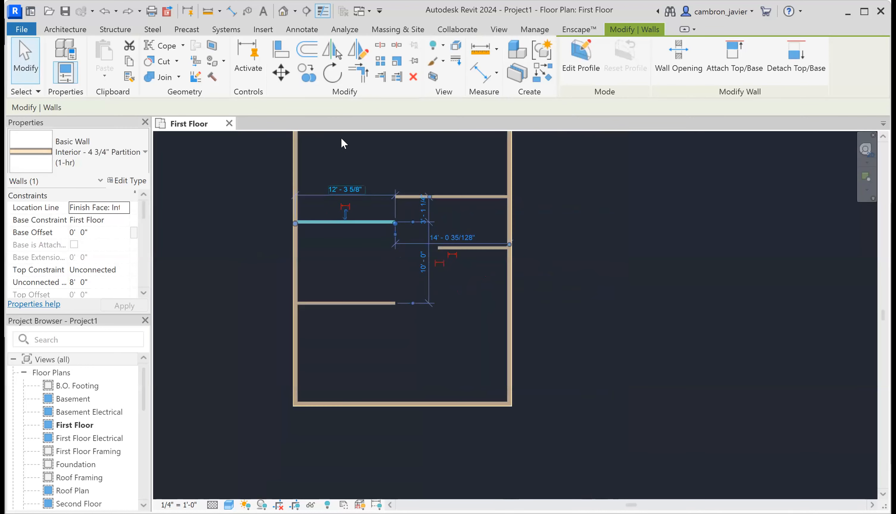
click(332, 73)
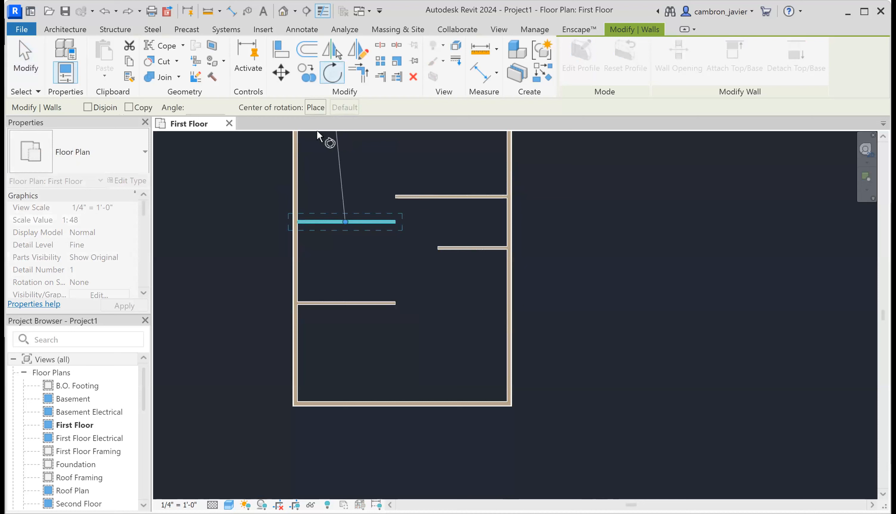
scroll(340, 191, up, 4)
scroll(348, 249, up, 3)
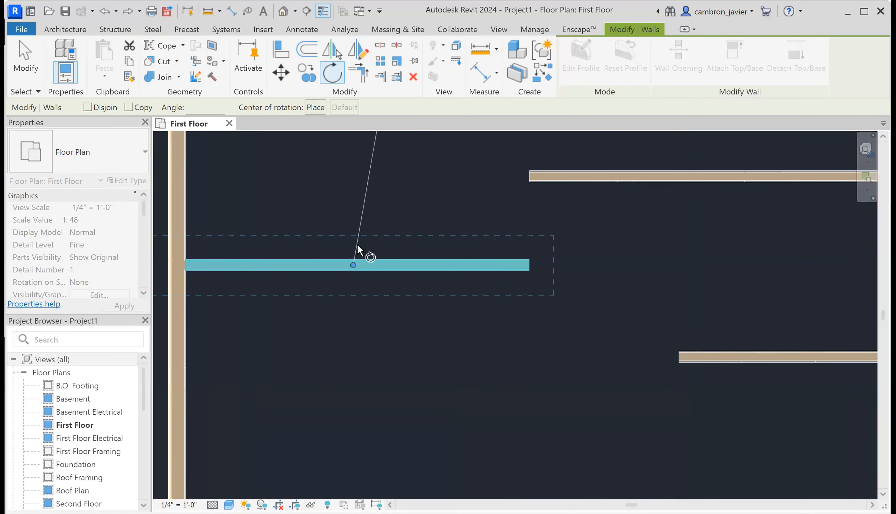
scroll(360, 226, down, 2)
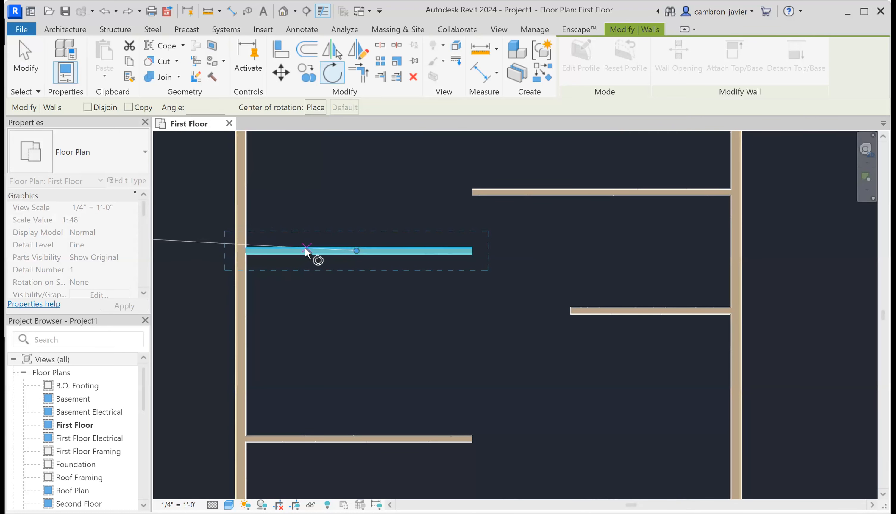
click(241, 250)
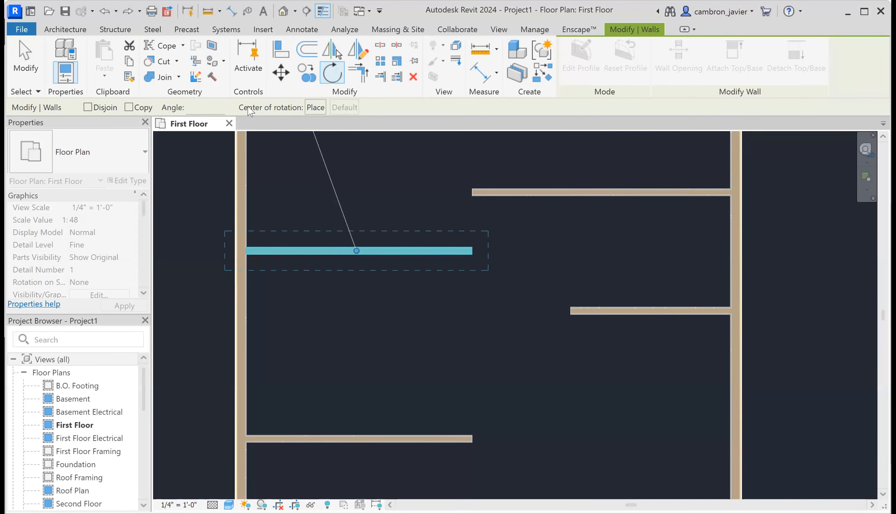
click(315, 108)
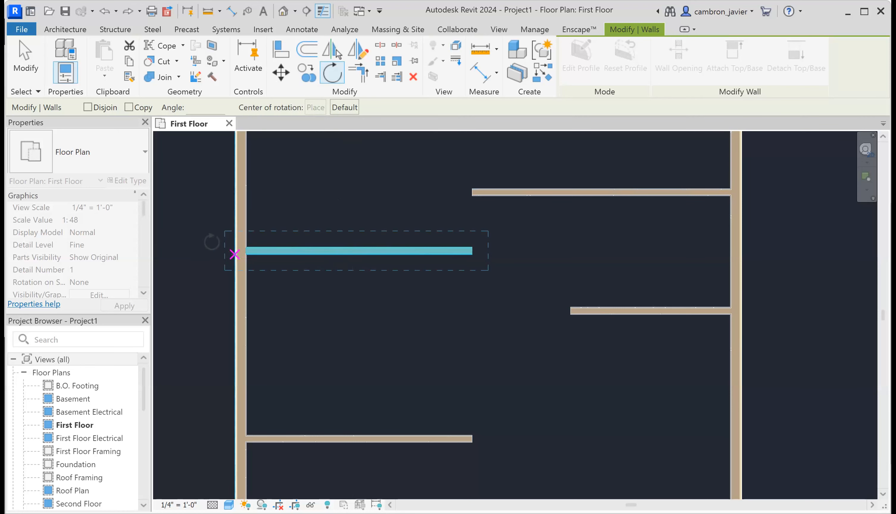
scroll(320, 206, up, 6)
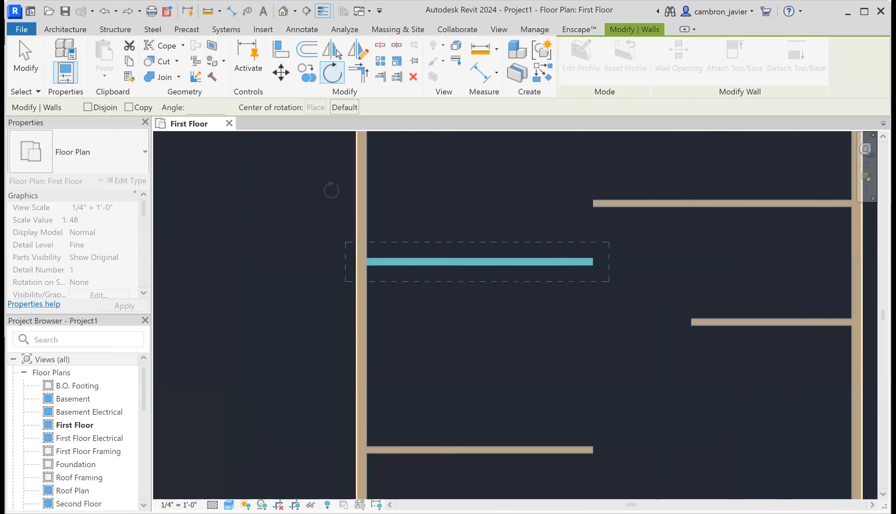
scroll(373, 336, up, 3)
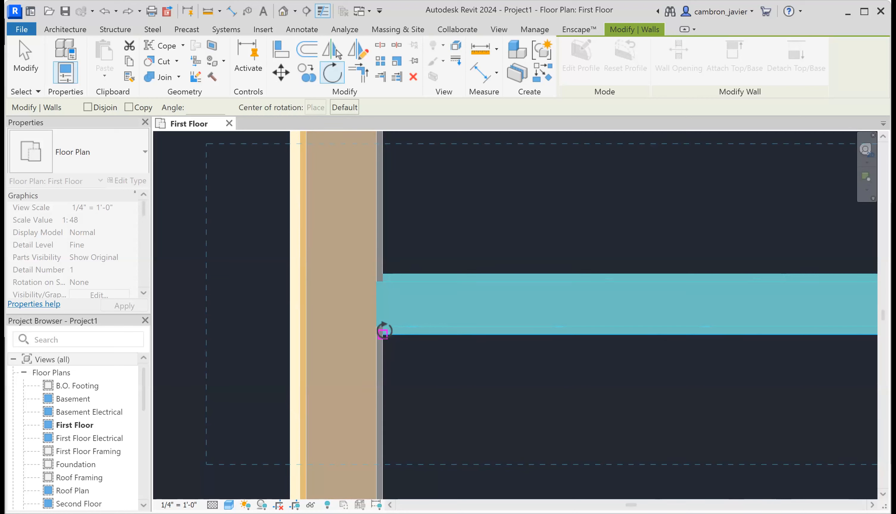
click(382, 333)
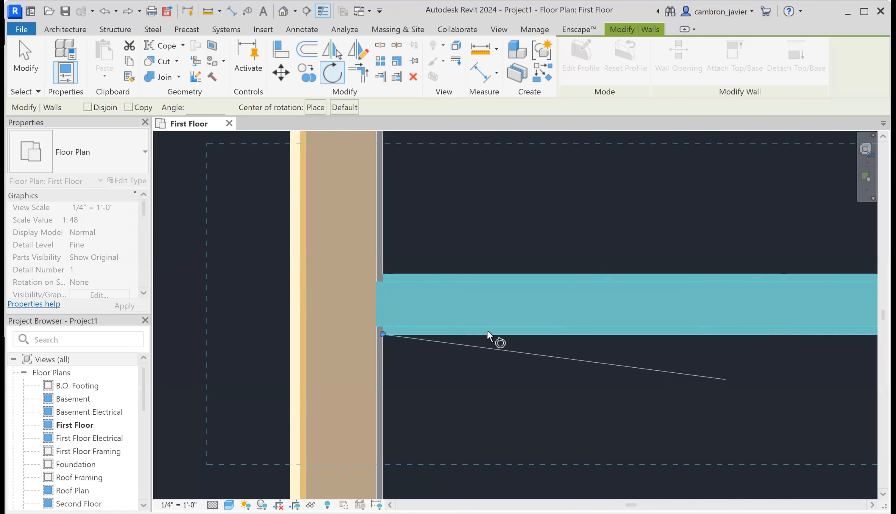
- Rotate a copy of the partition clockwise about that corner so it forms 60° with the west exterior wall, keeping the original
scroll(369, 254, down, 3)
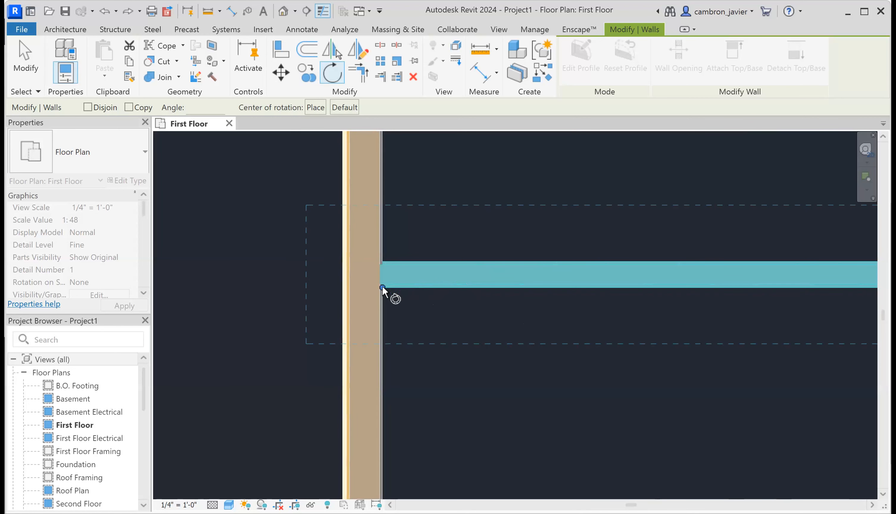
scroll(382, 286, down, 3)
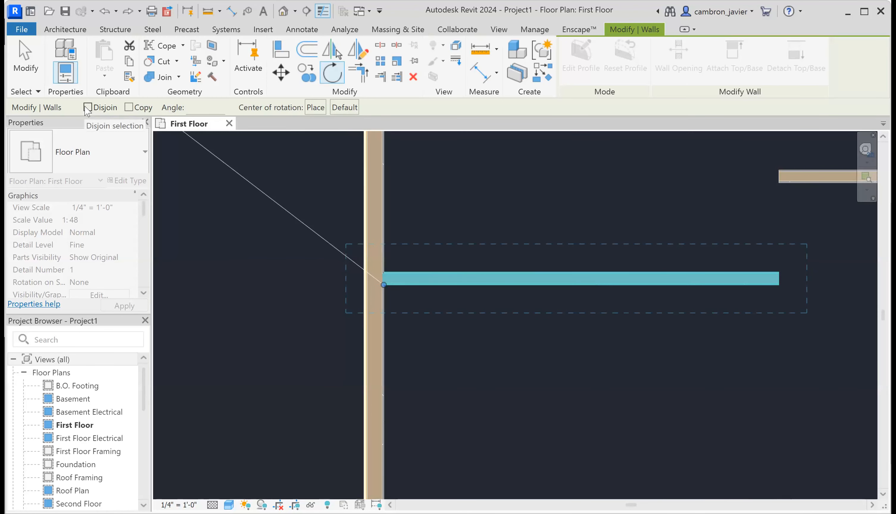
mouse_move(390, 266)
mouse_down()
mouse_move(374, 240)
mouse_move(385, 267)
mouse_move(378, 263)
mouse_up()
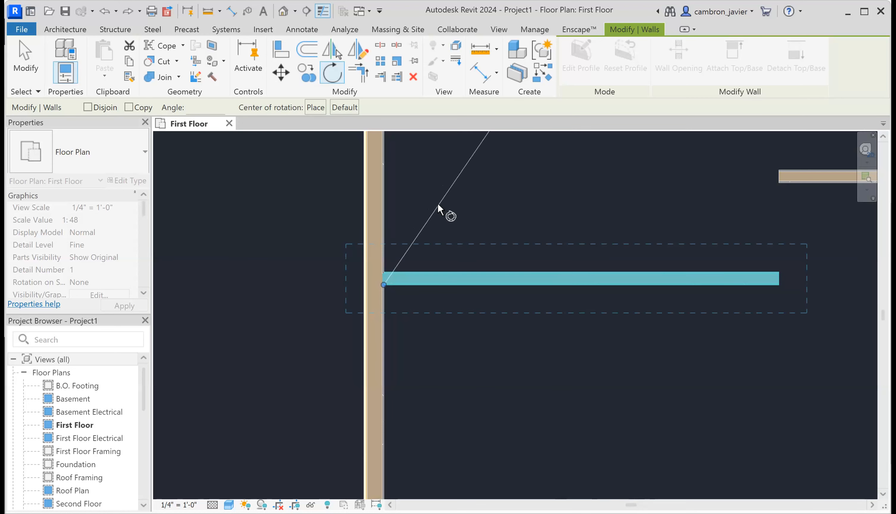
click(129, 107)
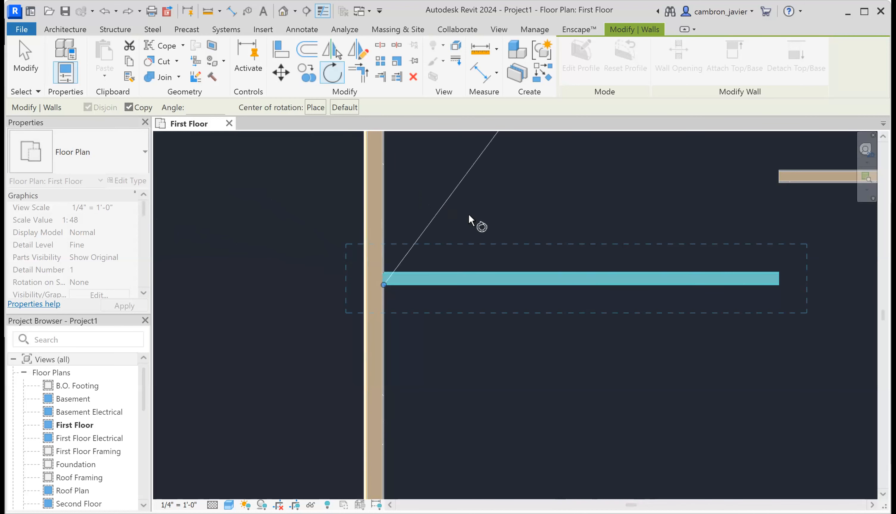
scroll(468, 214, down, 2)
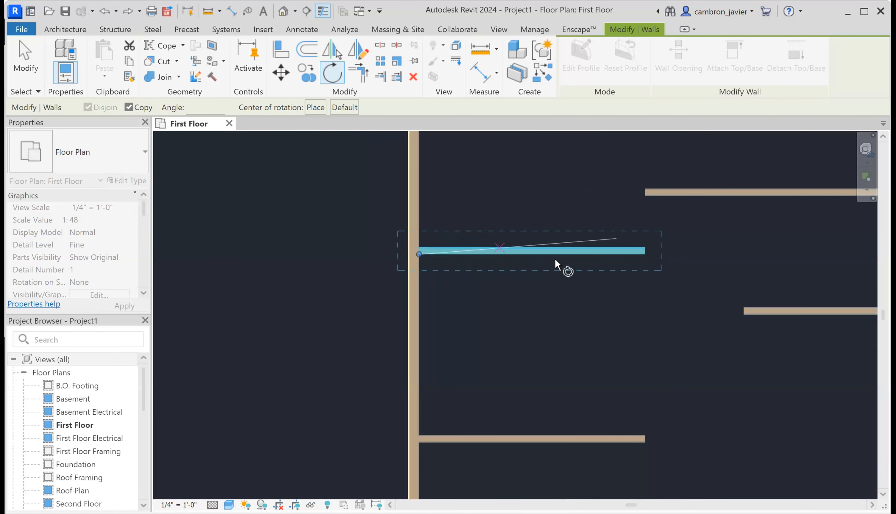
click(681, 255)
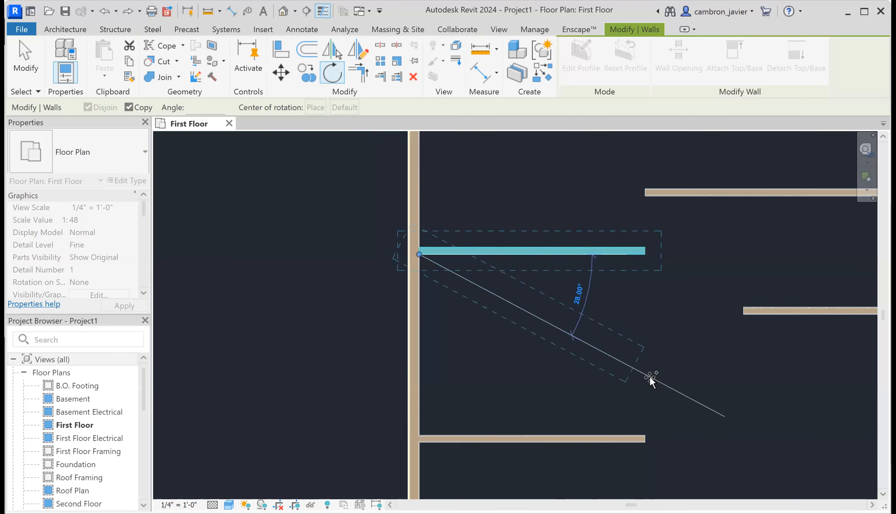
text(60)
key(Return)
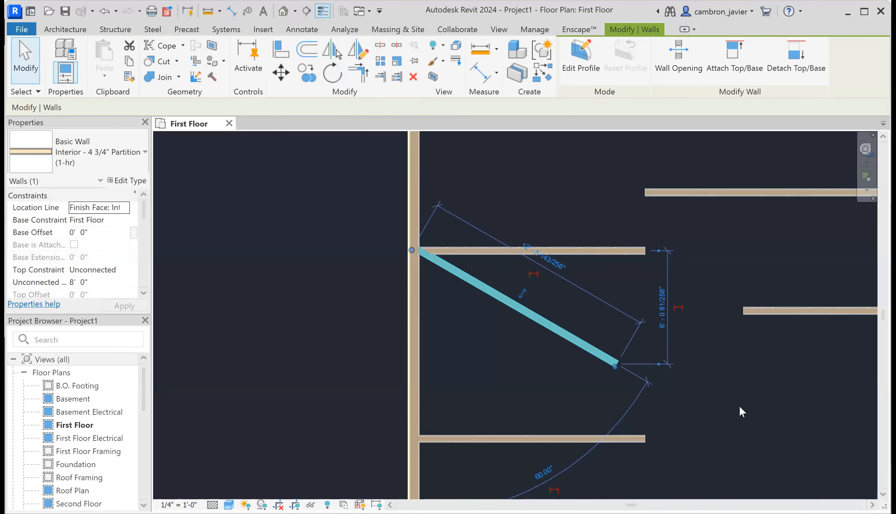
key(Escape)
- Examine the angled partition copy alongside the original where both meet the west exterior wall
scroll(507, 303, up, 2)
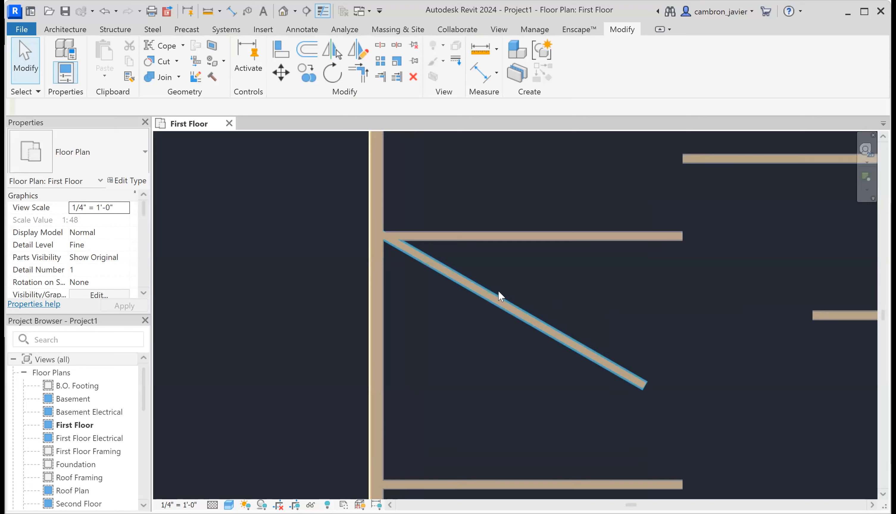
click(477, 287)
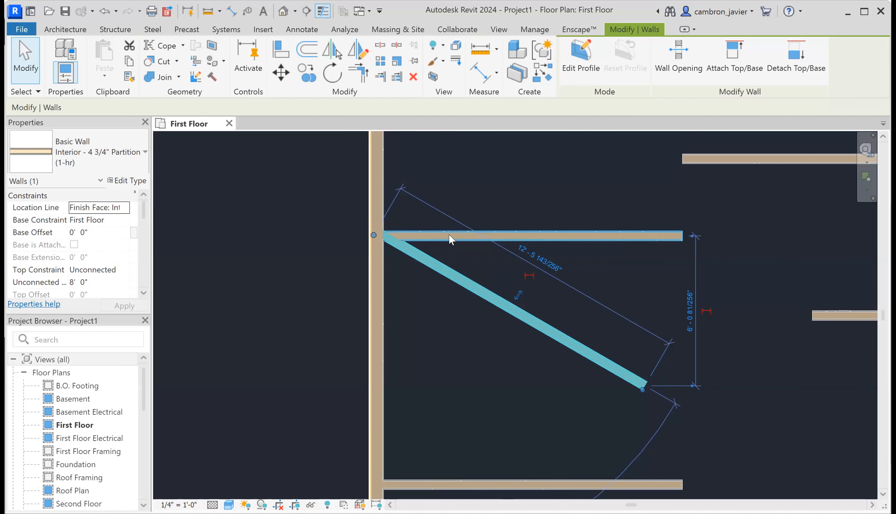
click(546, 185)
scroll(561, 262, down, 7)
scroll(635, 254, up, 3)
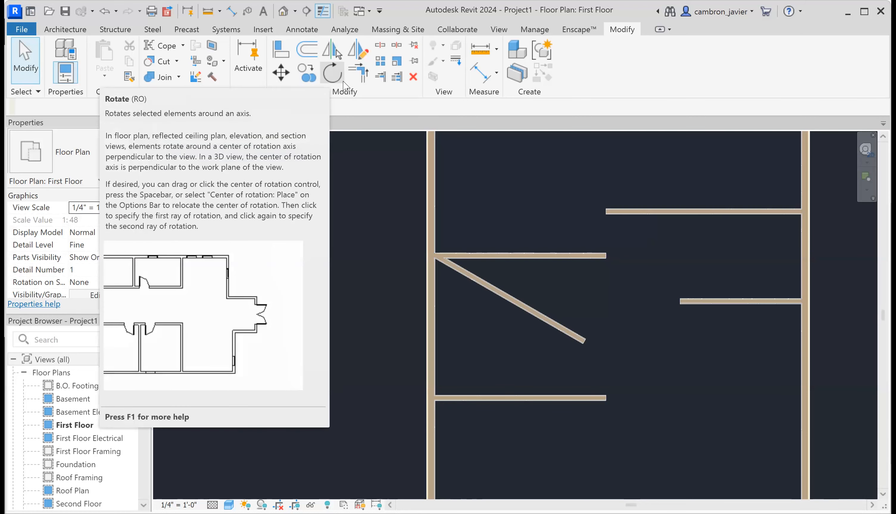
scroll(567, 171, up, 1)
scroll(646, 179, up, 1)
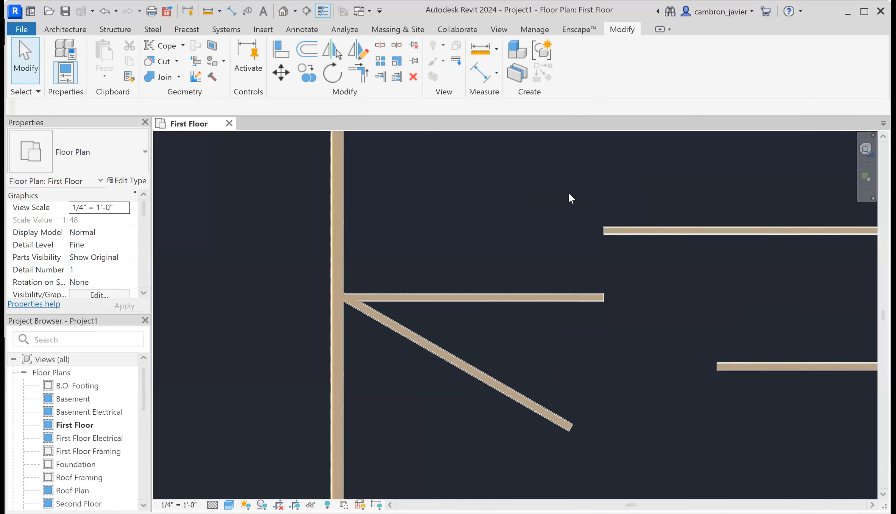
- Extend the longer east partition inside the building westward until its free end meets the west exterior wall's interior face
scroll(569, 194, down, 1)
middle_drag(697, 182, 510, 217)
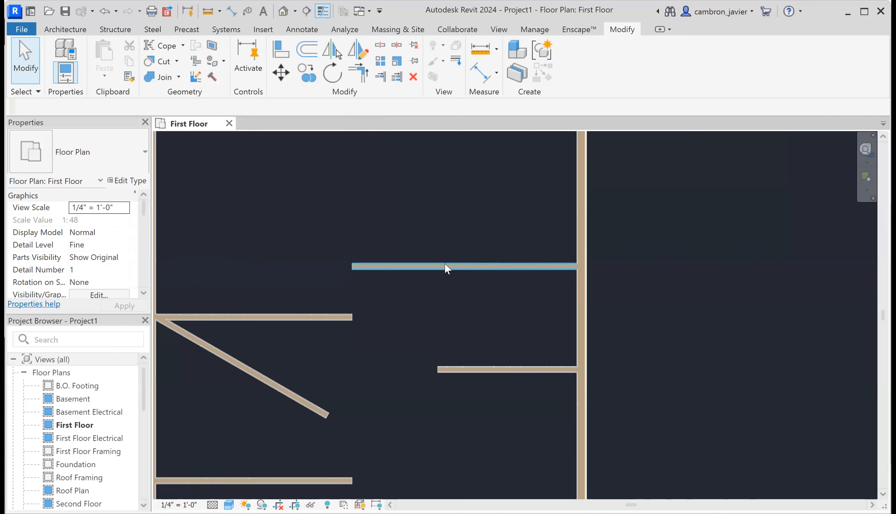
scroll(411, 265, down, 2)
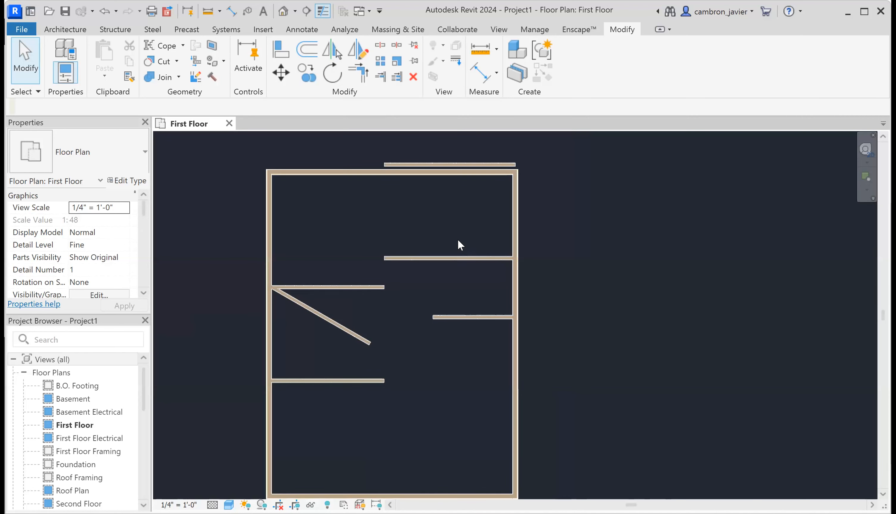
scroll(456, 246, up, 1)
click(436, 261)
scroll(410, 259, down, 2)
scroll(410, 258, up, 4)
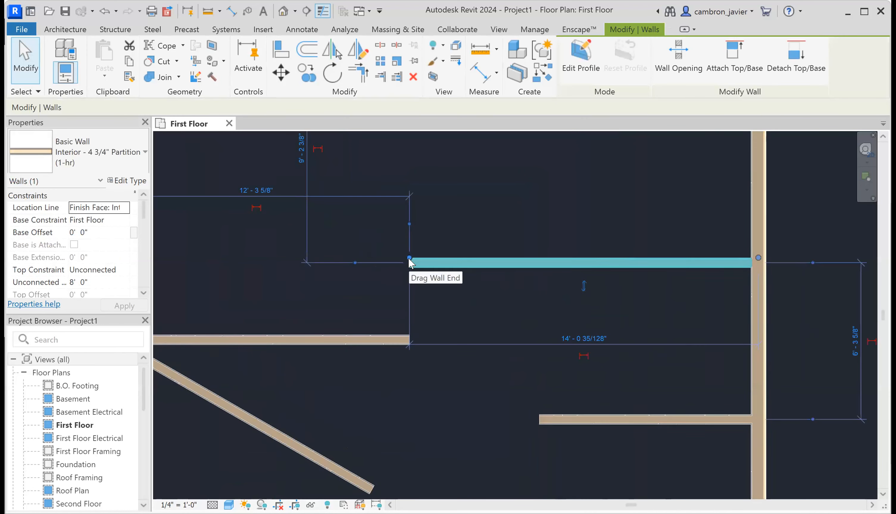
scroll(409, 258, down, 1)
drag(408, 260, 184, 259)
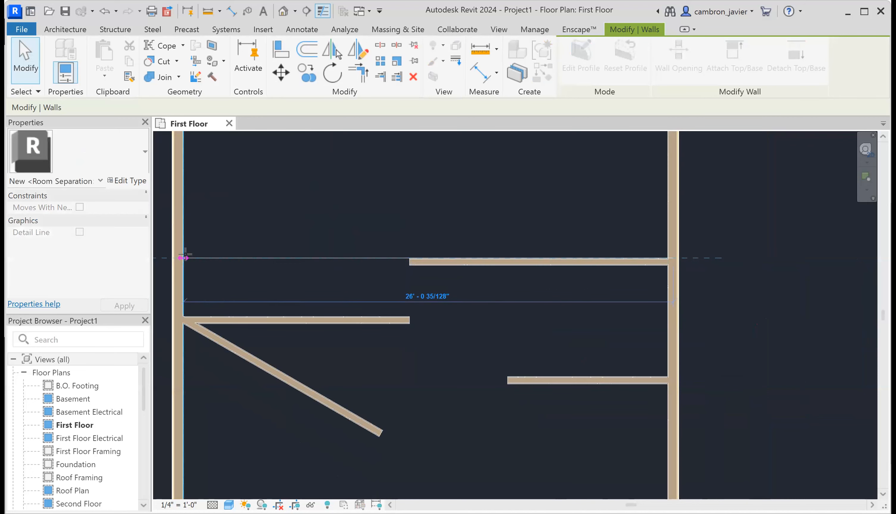
- Finish the extension and delete the stray partition lying outside the building, just north of the north exterior wall
click(376, 276)
scroll(355, 254, down, 2)
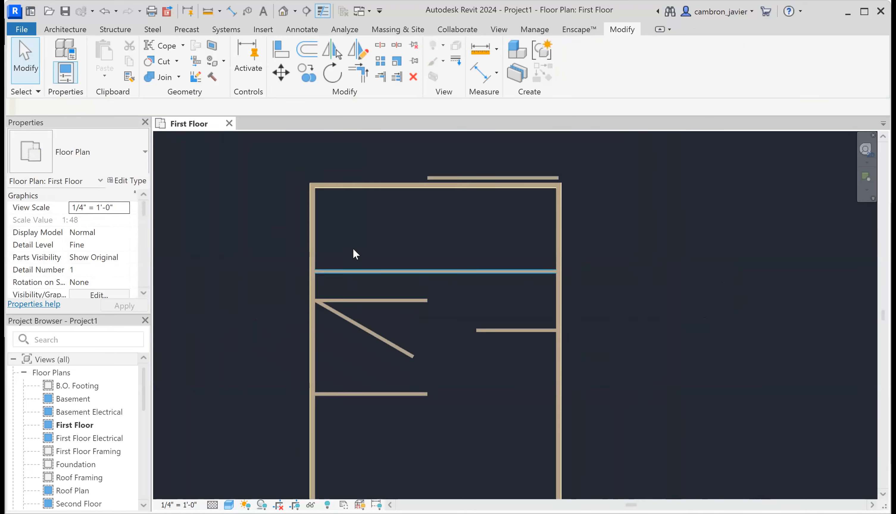
scroll(405, 235, up, 2)
click(451, 157)
key(Delete)
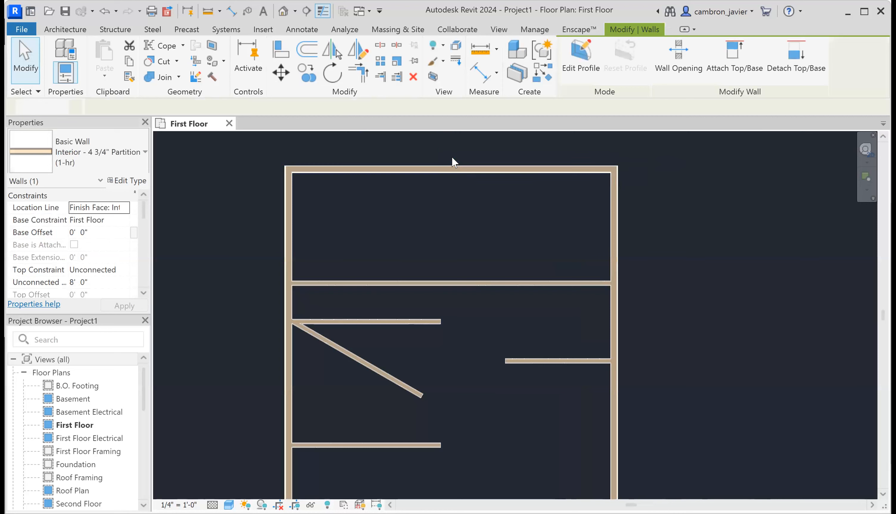
- Split the full-width interior partition near its middle, just east of the free end of the partition below it
scroll(428, 283, up, 2)
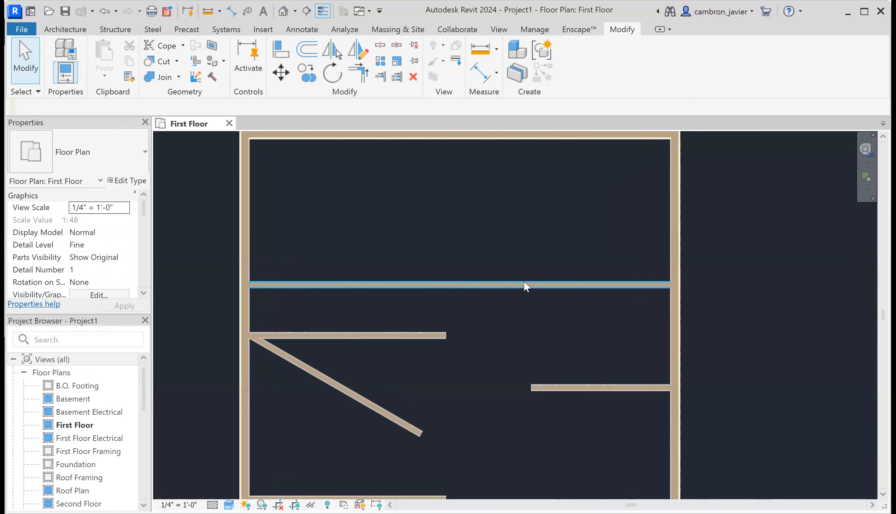
click(446, 283)
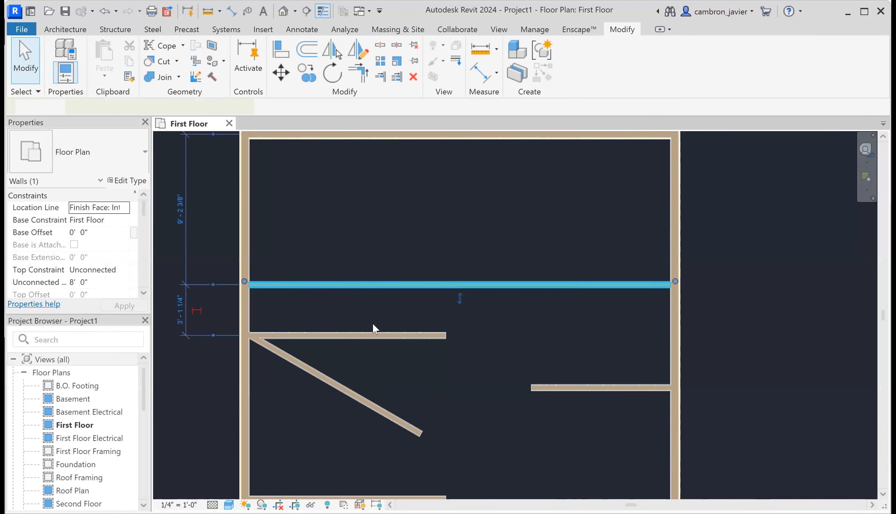
click(380, 47)
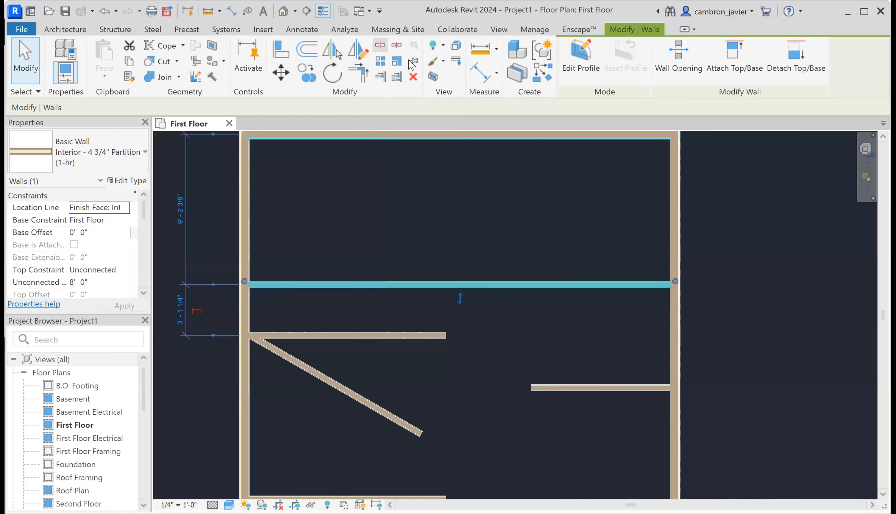
scroll(464, 278, up, 2)
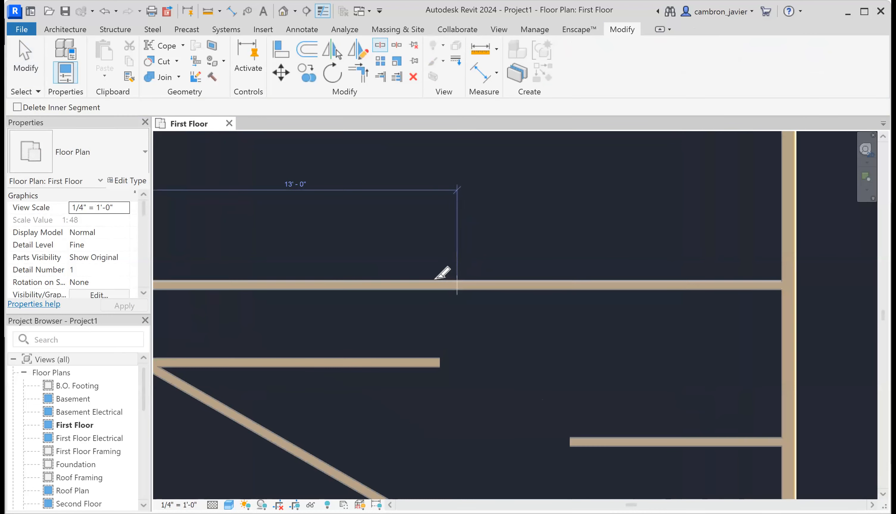
click(448, 277)
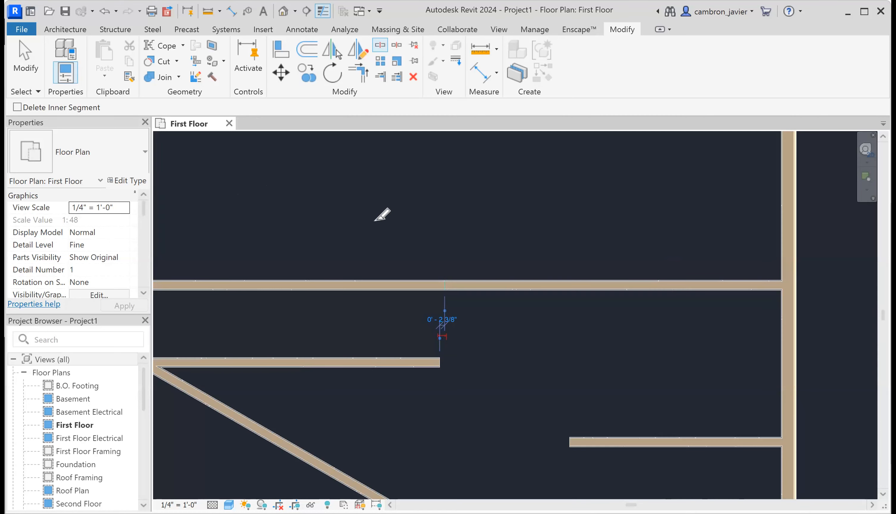
key(Escape)
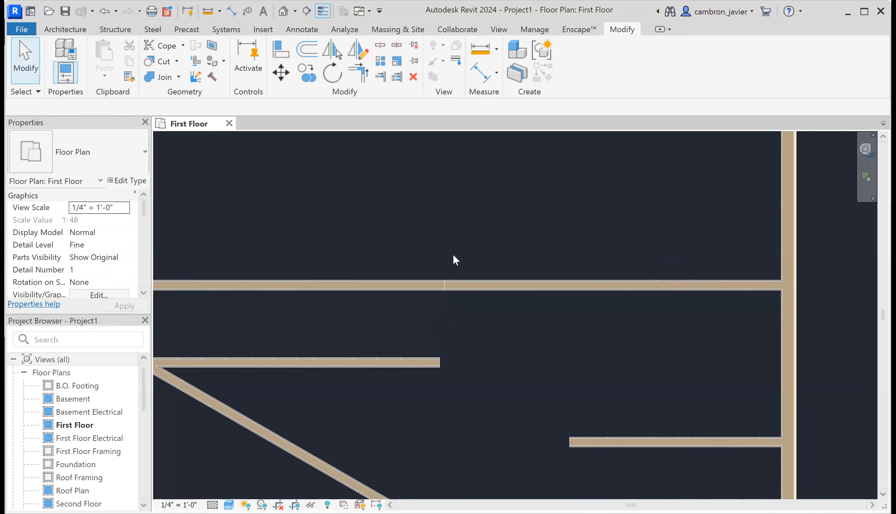
- Shorten both halves of the split partition away from each other to leave an open gap in the middle
click(469, 286)
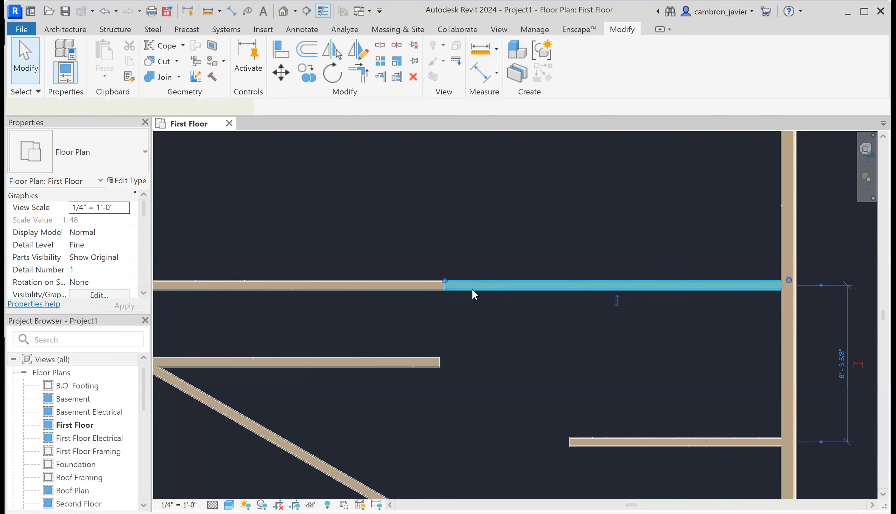
scroll(462, 284, up, 1)
drag(452, 283, 378, 282)
click(437, 220)
click(442, 284)
scroll(442, 283, down, 1)
click(440, 313)
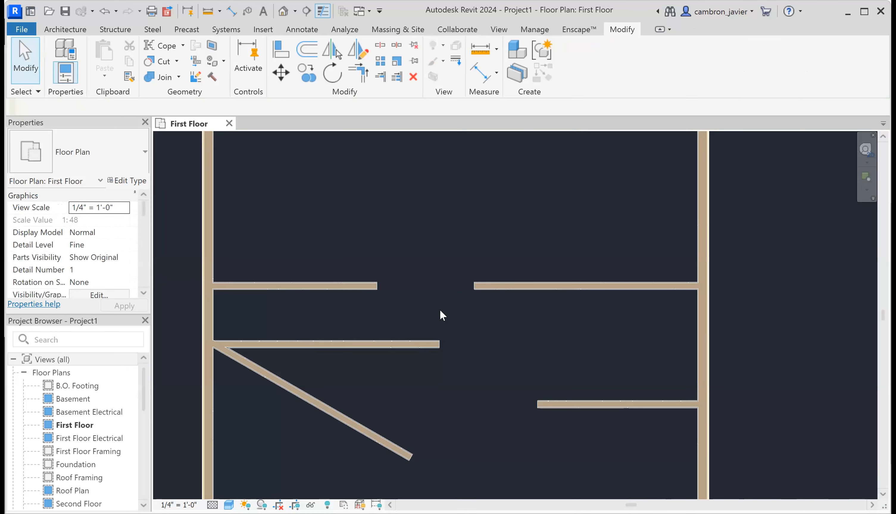
- Start a numerical Offset with Copy enabled and preview the 1' 0" offset on both sides of the northern west partition
scroll(454, 264, down, 2)
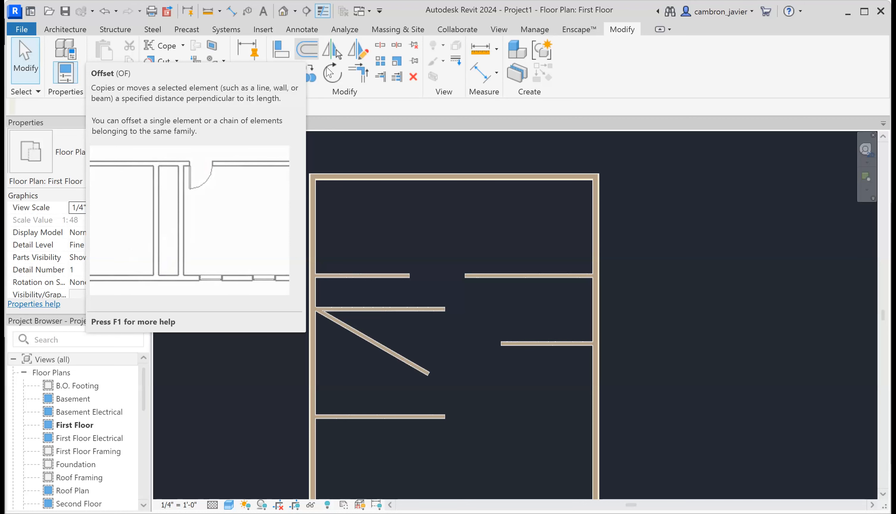
click(306, 54)
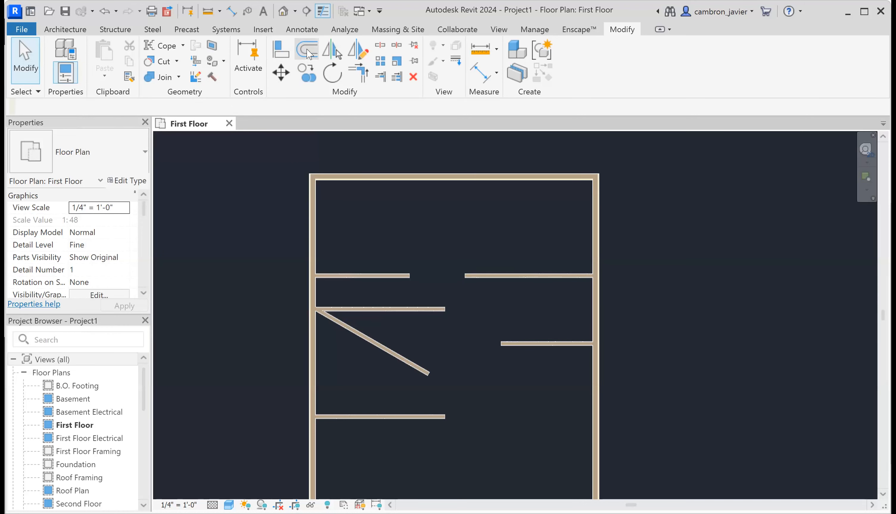
click(25, 55)
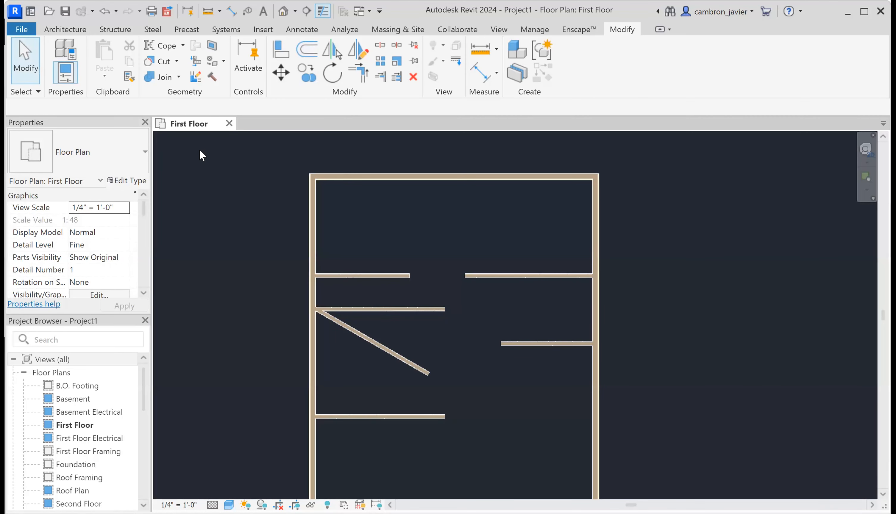
scroll(373, 234, up, 2)
click(307, 54)
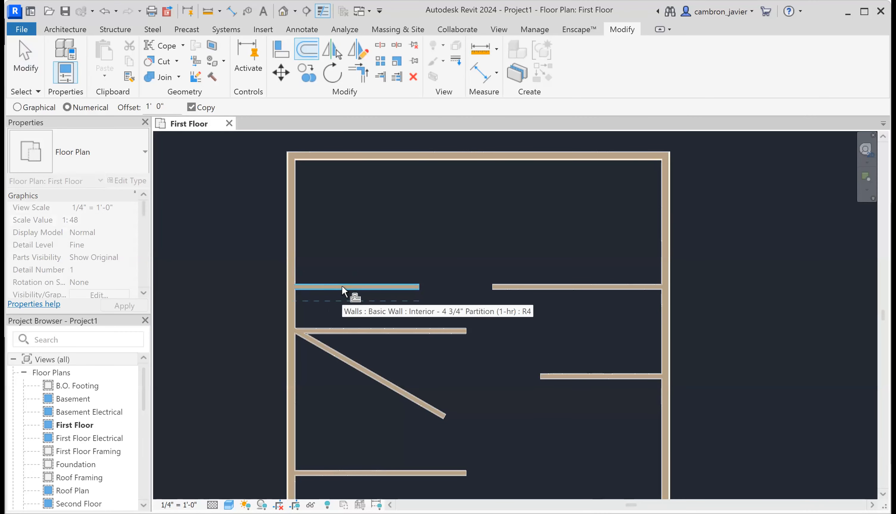
scroll(338, 286, up, 3)
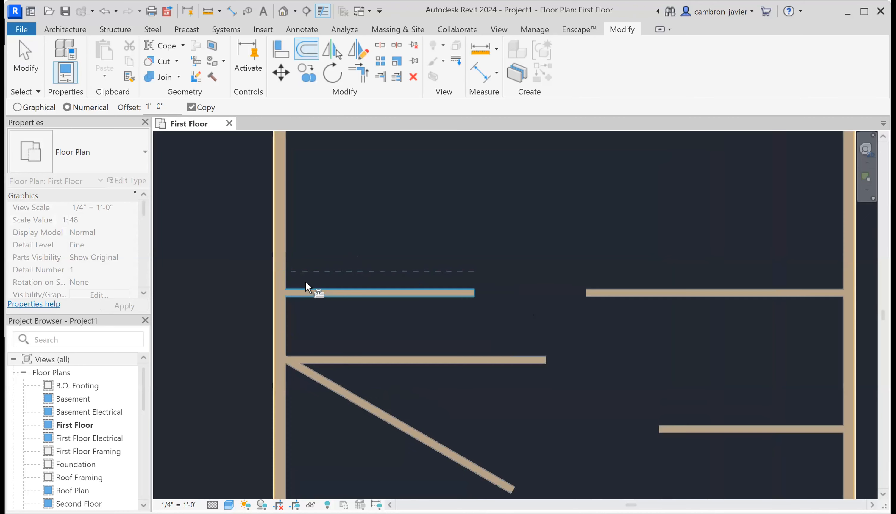
scroll(355, 288, down, 4)
scroll(371, 368, up, 2)
scroll(370, 363, down, 4)
scroll(356, 355, up, 2)
scroll(369, 320, up, 3)
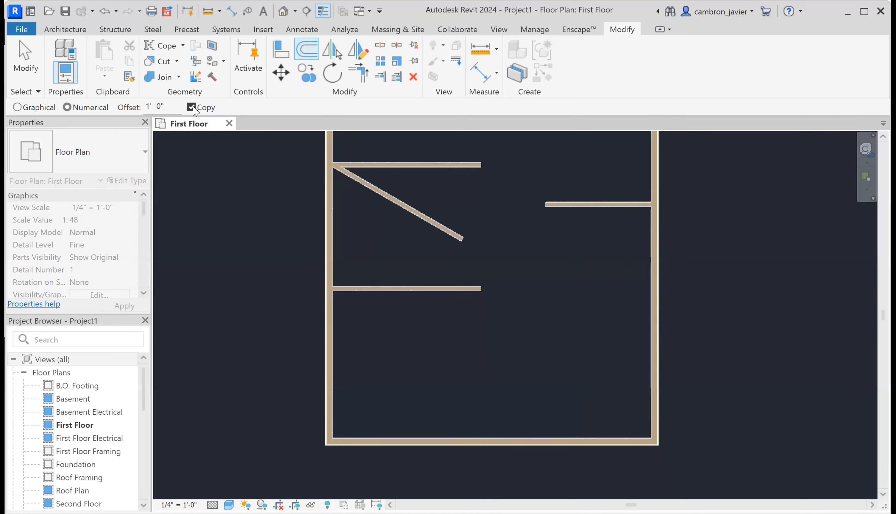
- Try to offset a copy of the southern west partition 5' 0" to the south, keeping the original
click(148, 106)
key(BackSpace)
text(5)
scroll(389, 297, up, 3)
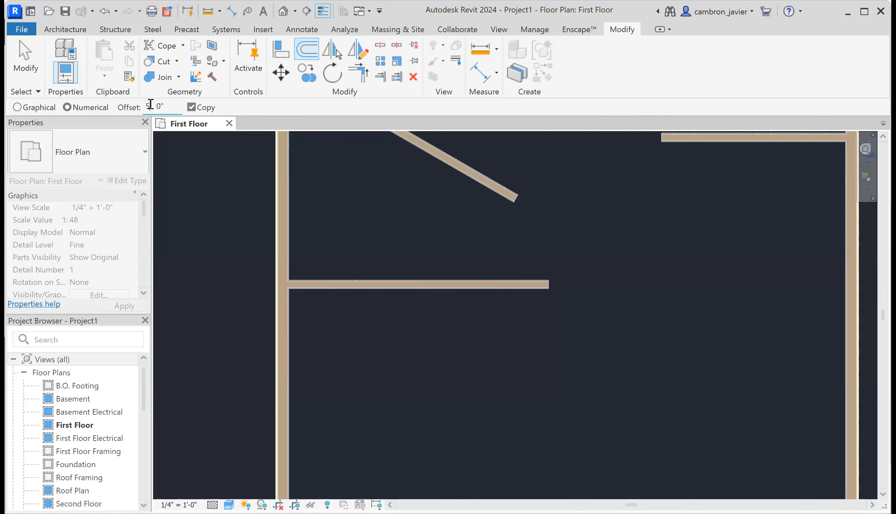
click(363, 287)
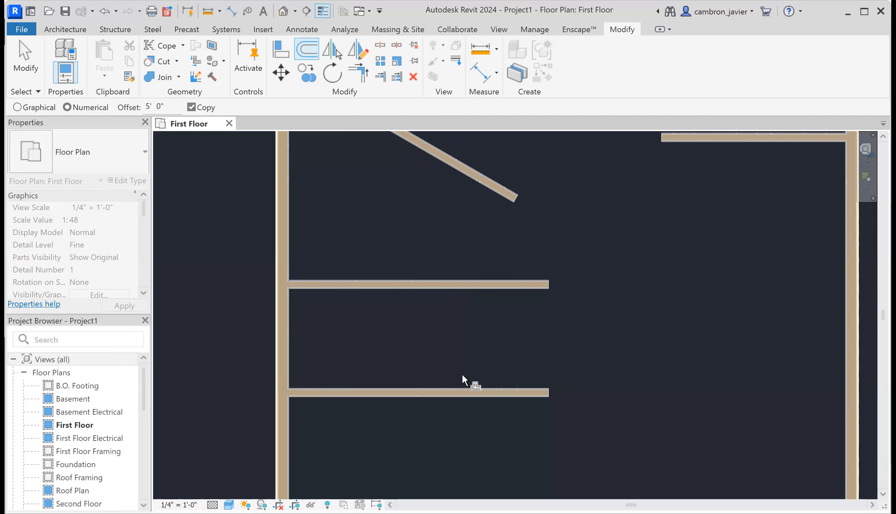
key(ctrl+z)
- Offset the southern west partition 7' 0" to the south, moving it without keeping a copy
click(149, 106)
key(BackSpace)
text(7)
click(193, 107)
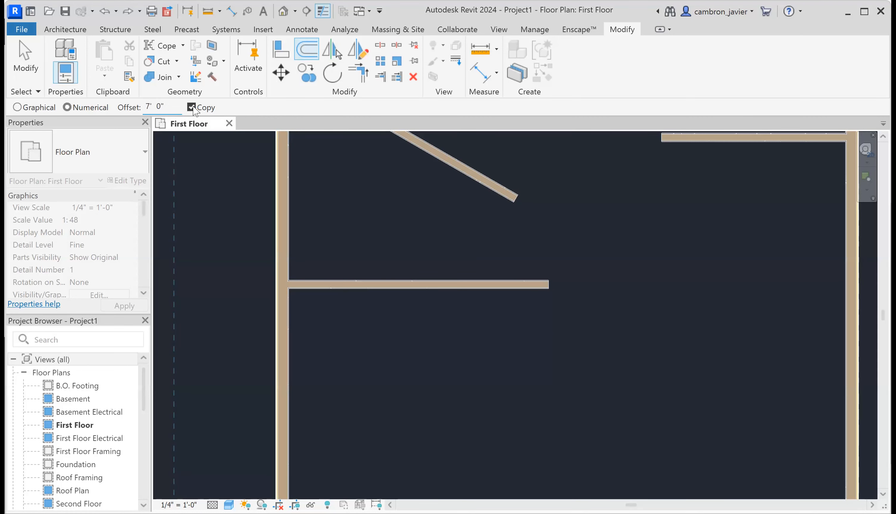
scroll(347, 257, down, 2)
scroll(344, 258, up, 1)
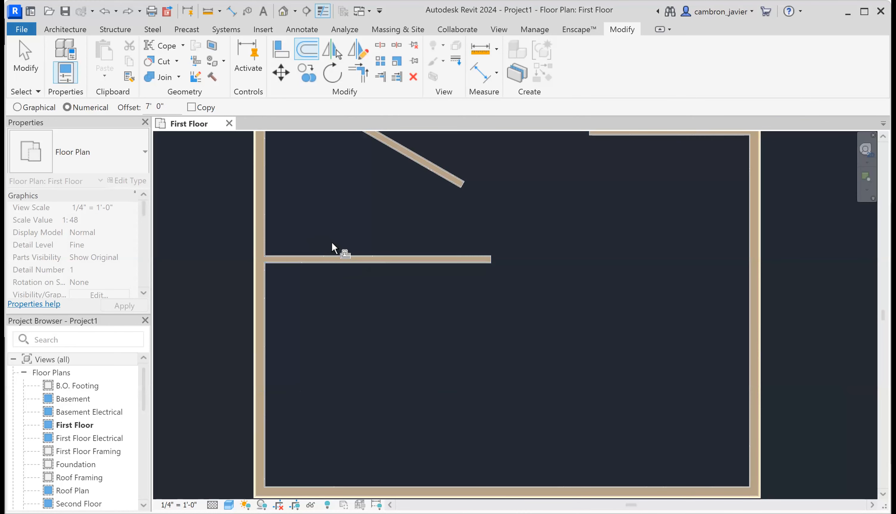
click(316, 263)
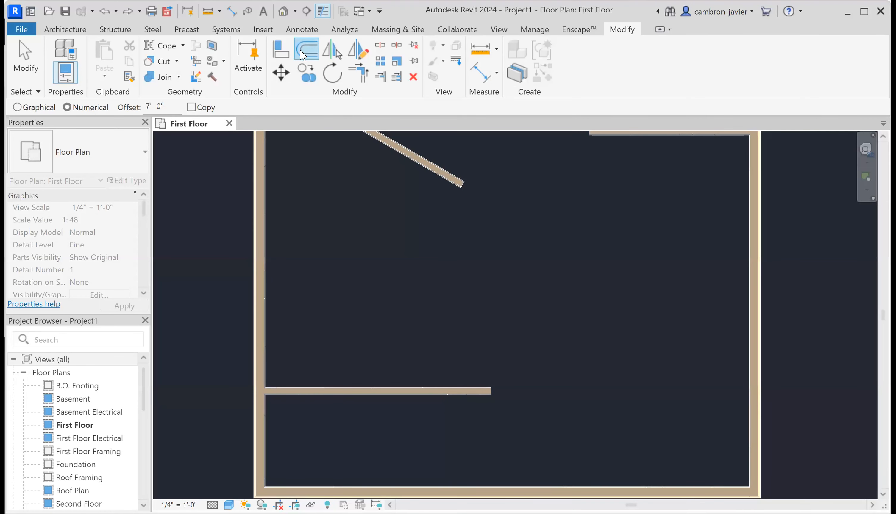
click(66, 28)
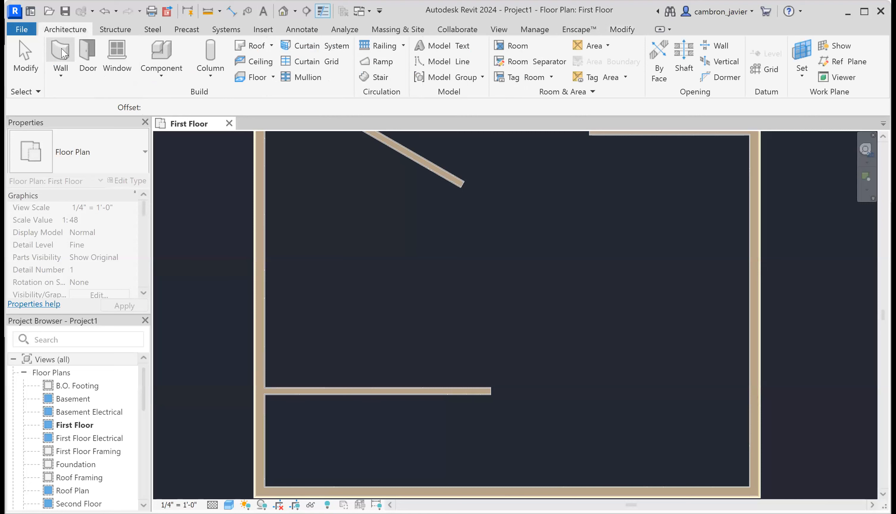
click(62, 57)
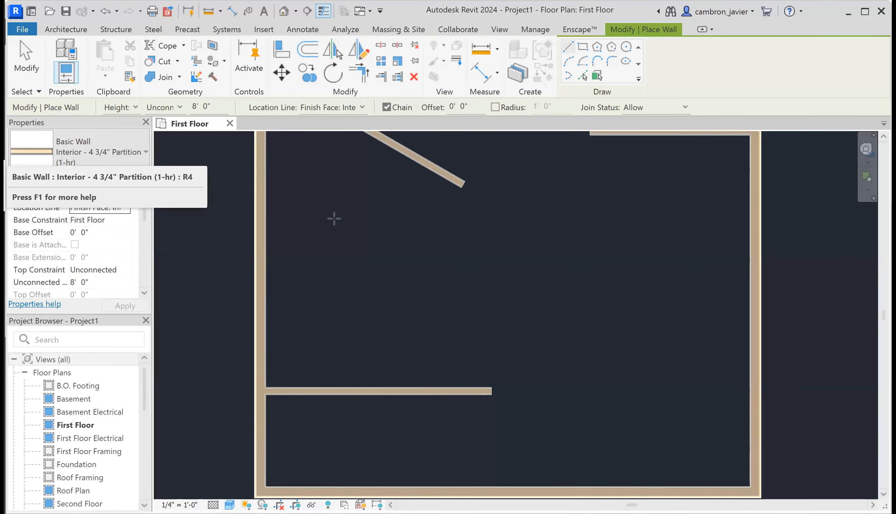
click(311, 54)
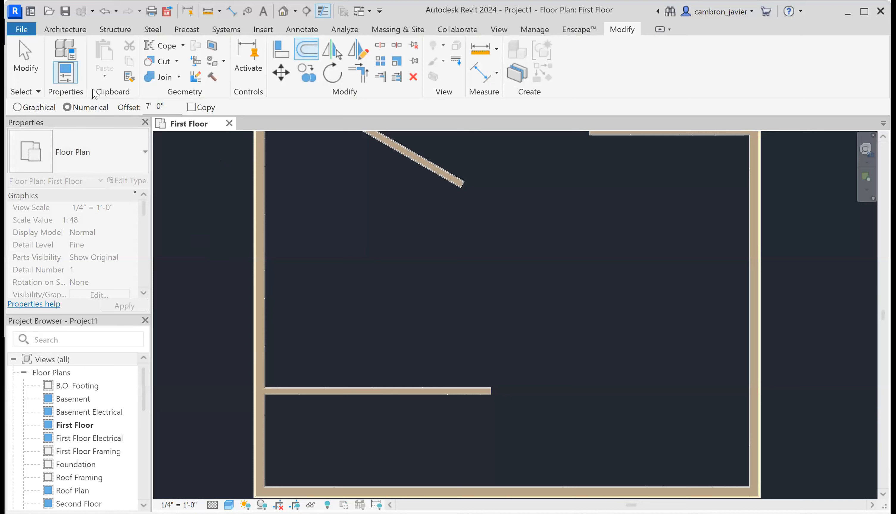
key(Escape)
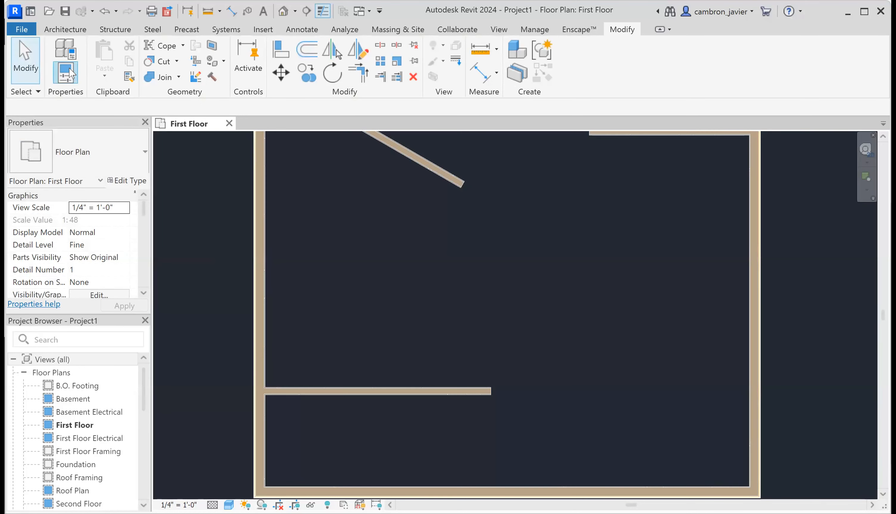
- Start a straight Interior - 4 3/4" Partition wall with chaining on and its placement offset set to 5' 0"
click(67, 31)
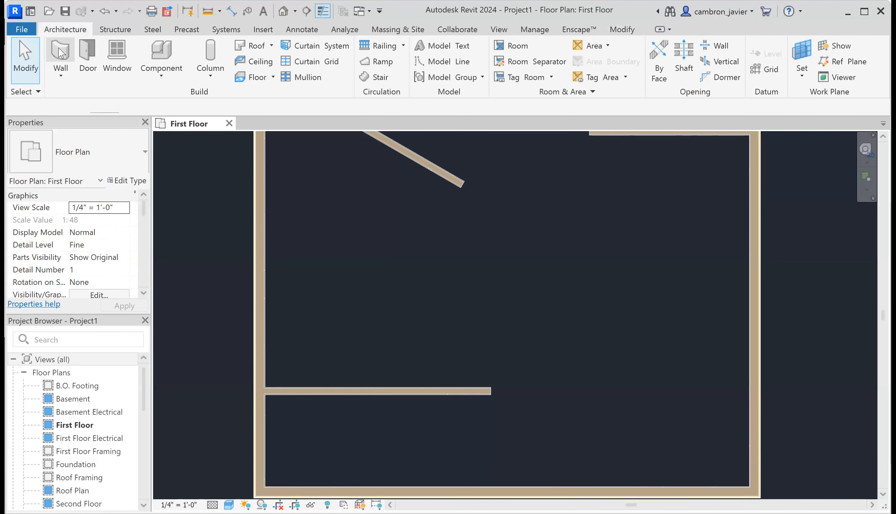
click(61, 53)
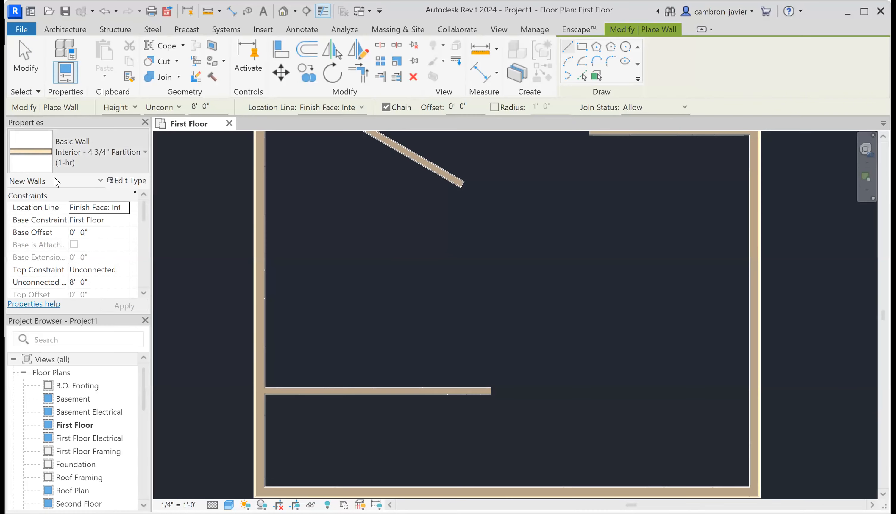
scroll(111, 266, down, 3)
scroll(111, 266, up, 3)
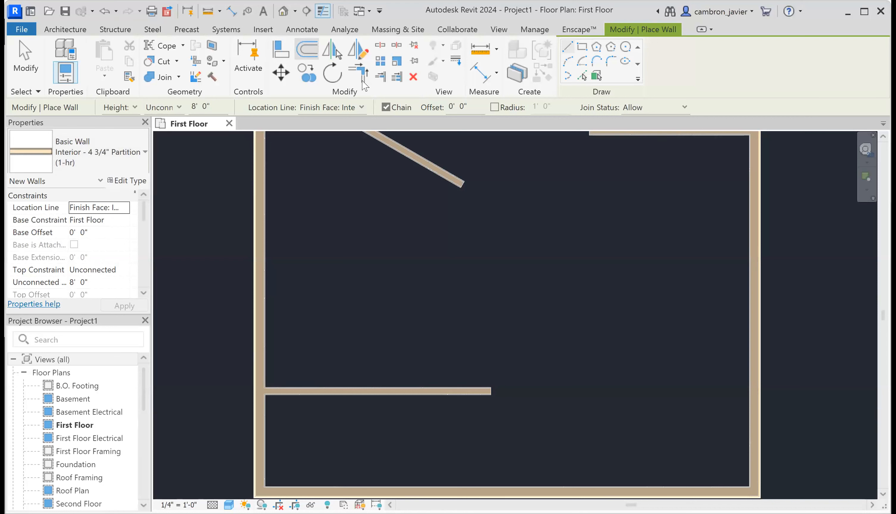
click(386, 107)
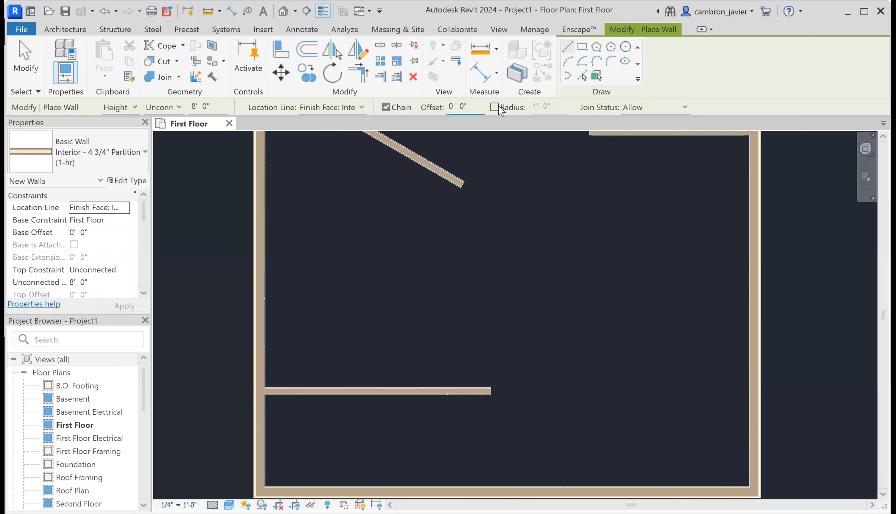
text(5)
- Draw a 12' 0" partition 5' 0" north of the southern west partition, tracing its north face from the exterior wall to its free end
scroll(391, 267, down, 3)
scroll(358, 306, up, 5)
scroll(355, 306, up, 2)
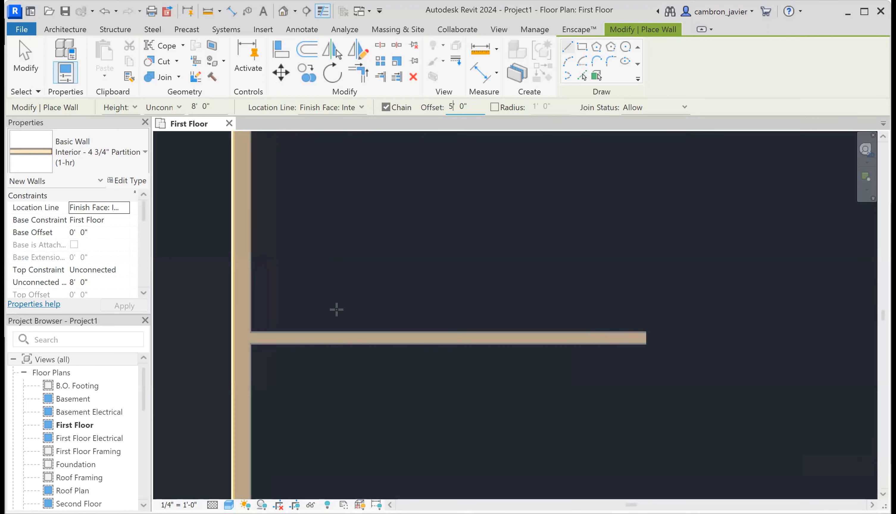
scroll(258, 326, up, 3)
scroll(258, 326, up, 2)
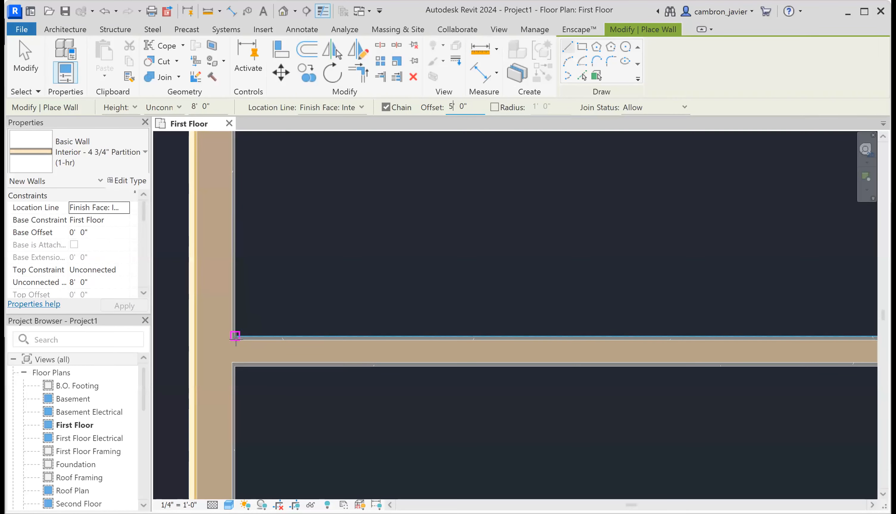
scroll(235, 341, up, 2)
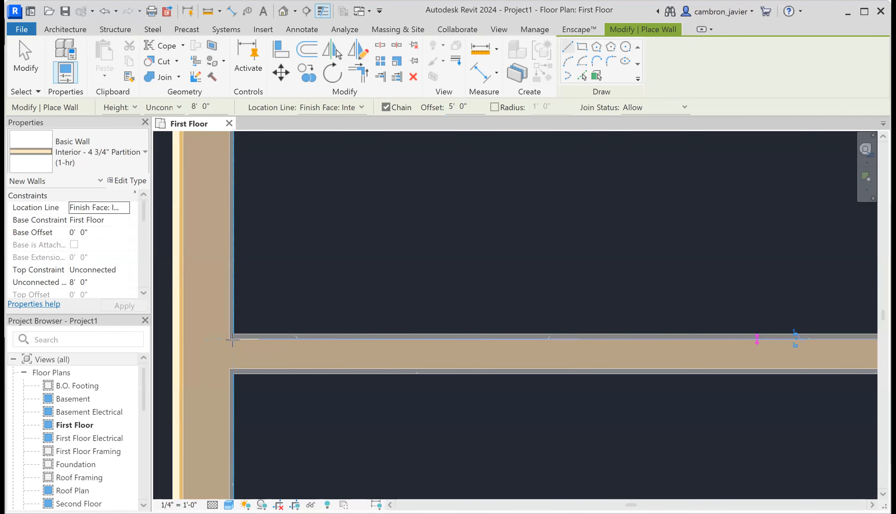
click(232, 340)
scroll(232, 340, down, 5)
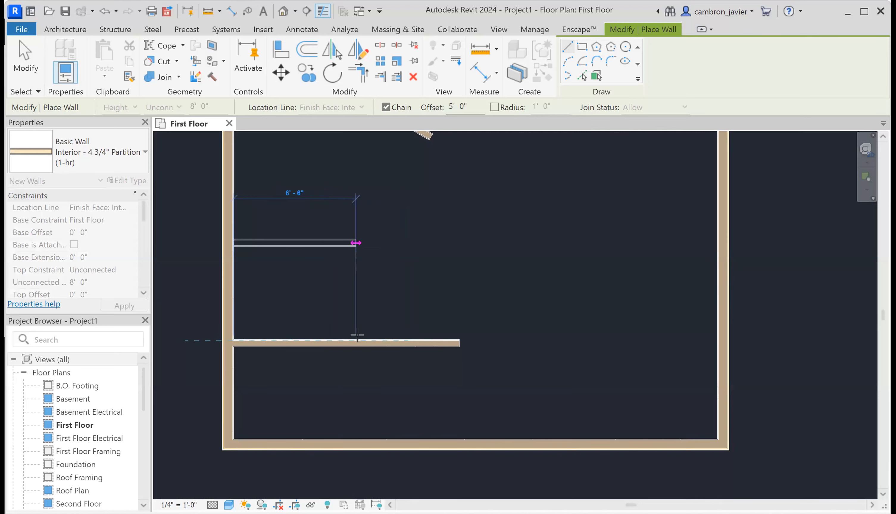
scroll(355, 334, down, 2)
scroll(357, 336, up, 2)
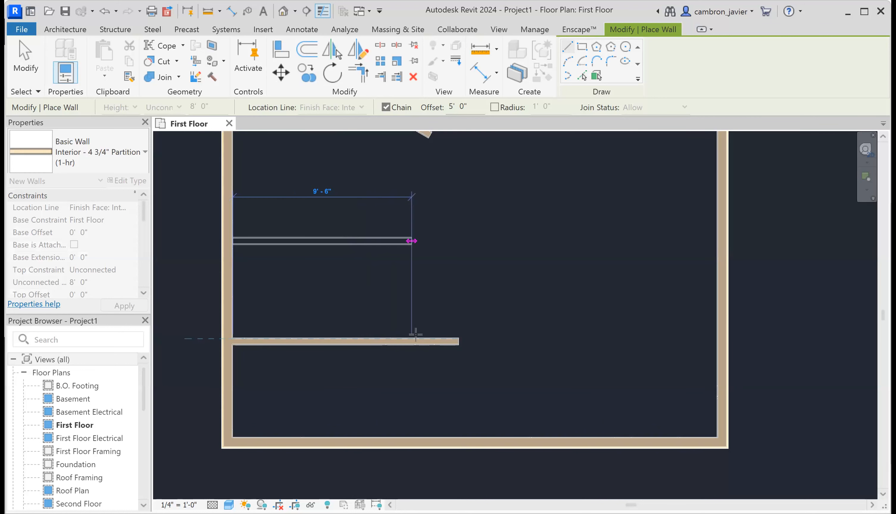
scroll(459, 339, up, 2)
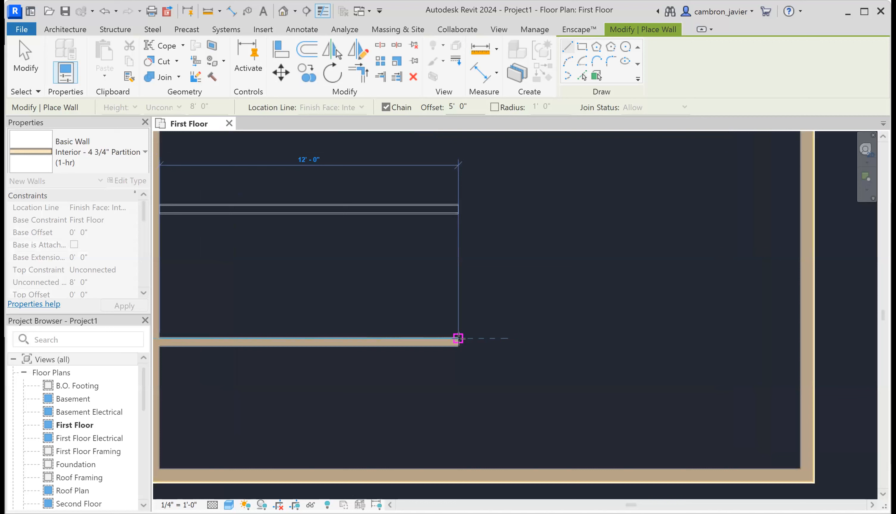
click(458, 338)
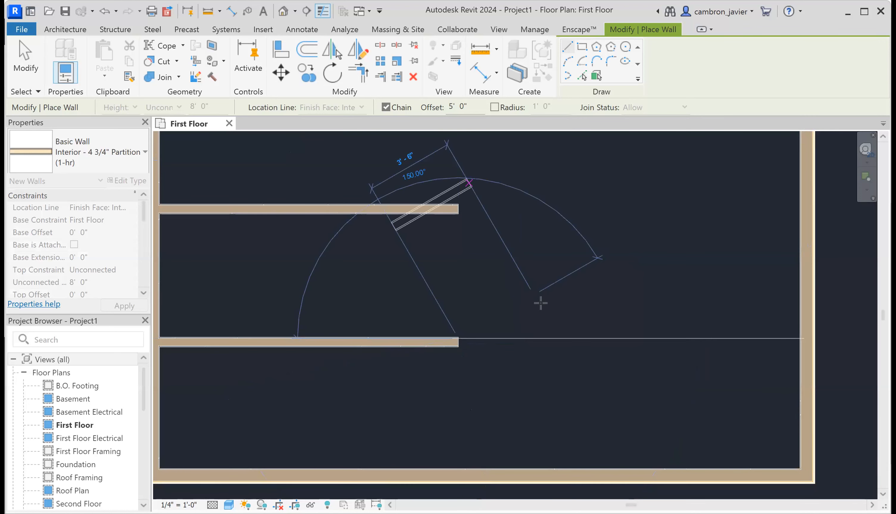
- Continue the chained wall south to add a north-south partition offset 5' 0" east of the southern partition's free end, and leave the Wall command
scroll(566, 307, down, 4)
scroll(570, 322, down, 2)
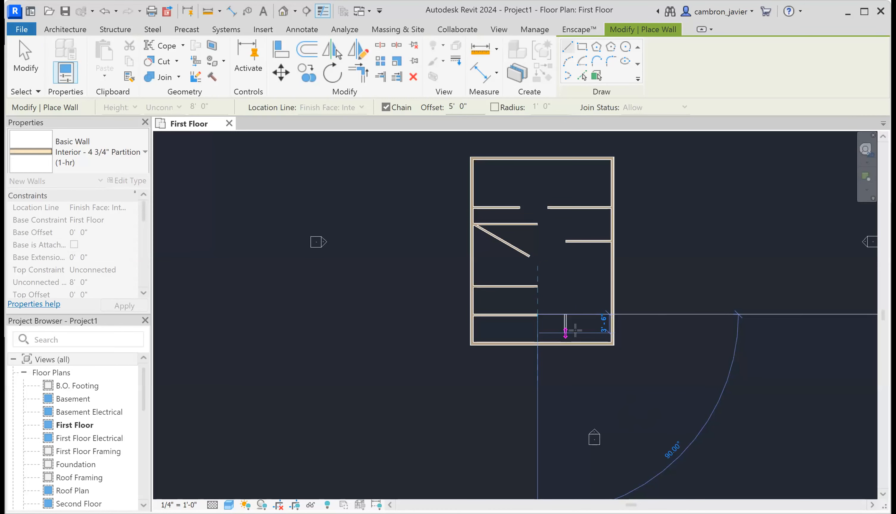
scroll(653, 343, up, 2)
scroll(629, 330, up, 2)
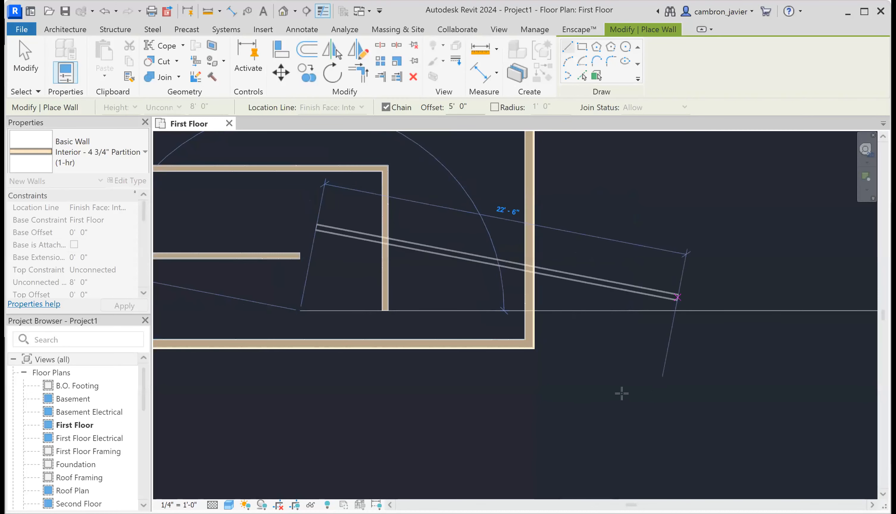
scroll(623, 392, down, 2)
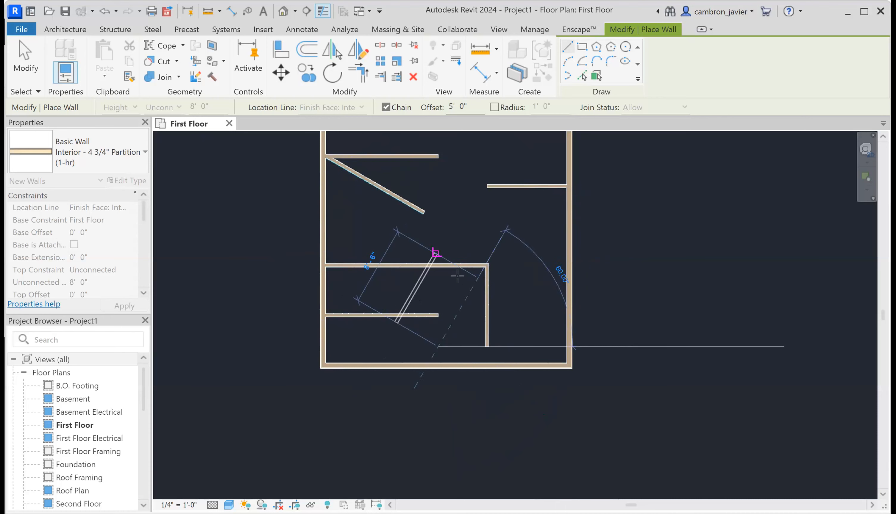
key(Escape)
key(Escape)
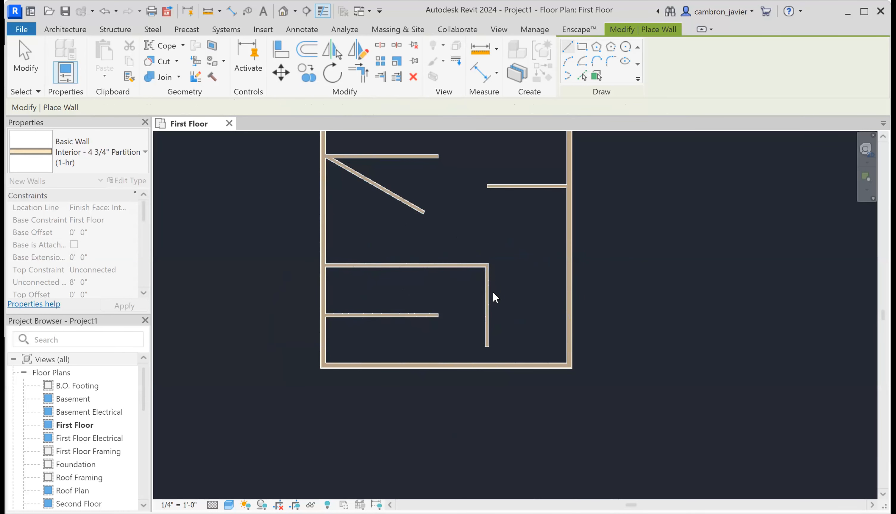
scroll(472, 305, up, 3)
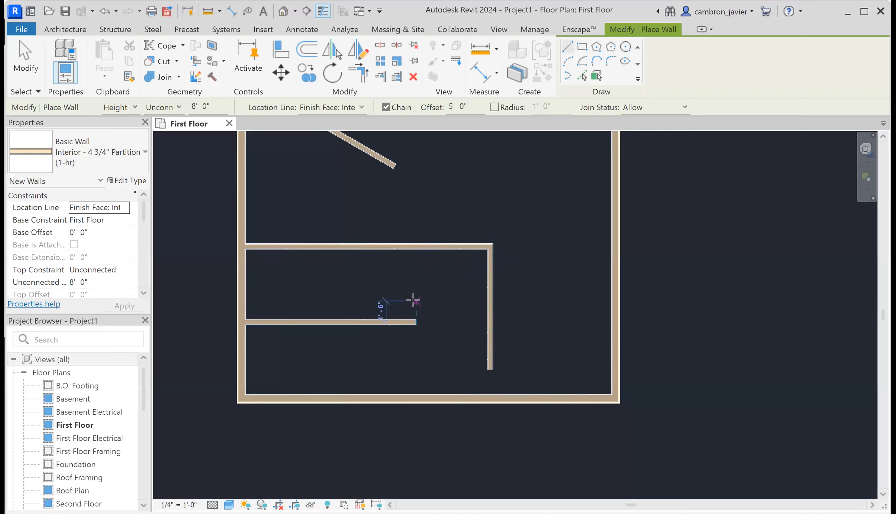
key(Escape)
key(Escape)
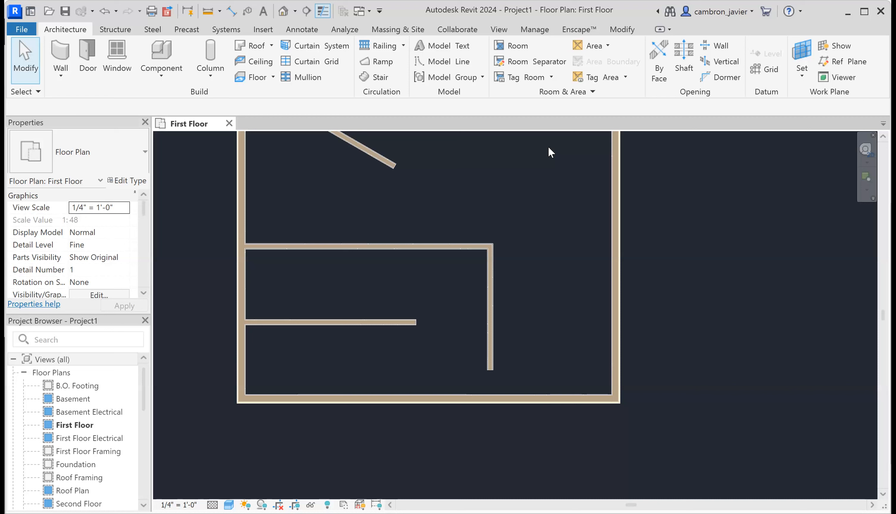
- Delete all exterior walls and interior partitions from the First Floor plan
scroll(482, 193, down, 5)
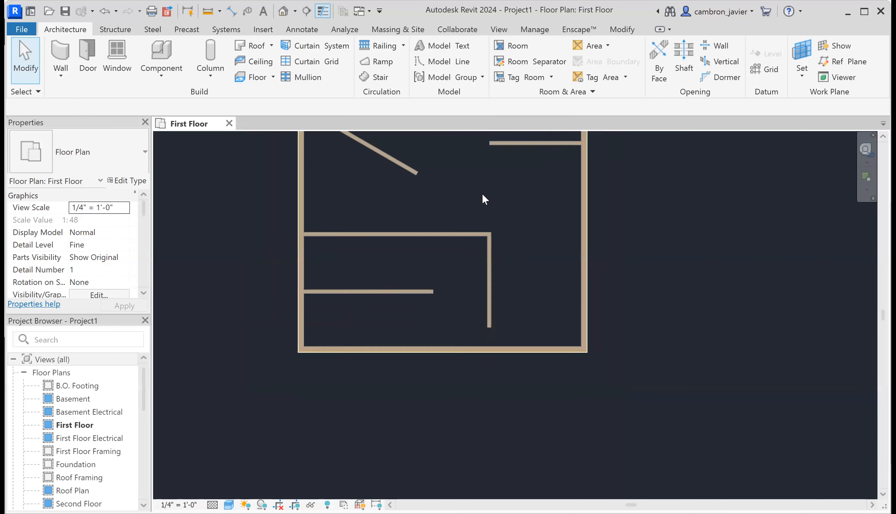
scroll(497, 189, up, 2)
scroll(495, 168, down, 3)
middle_drag(505, 181, 508, 213)
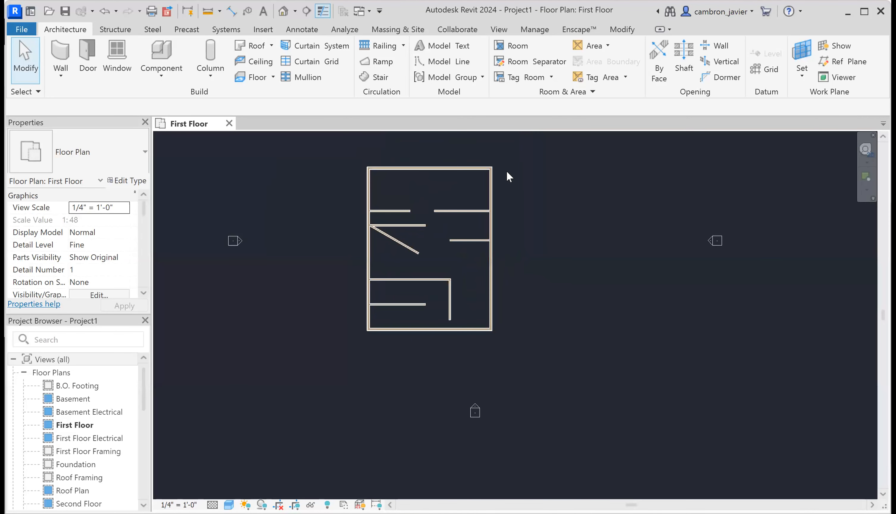
drag(530, 151, 325, 363)
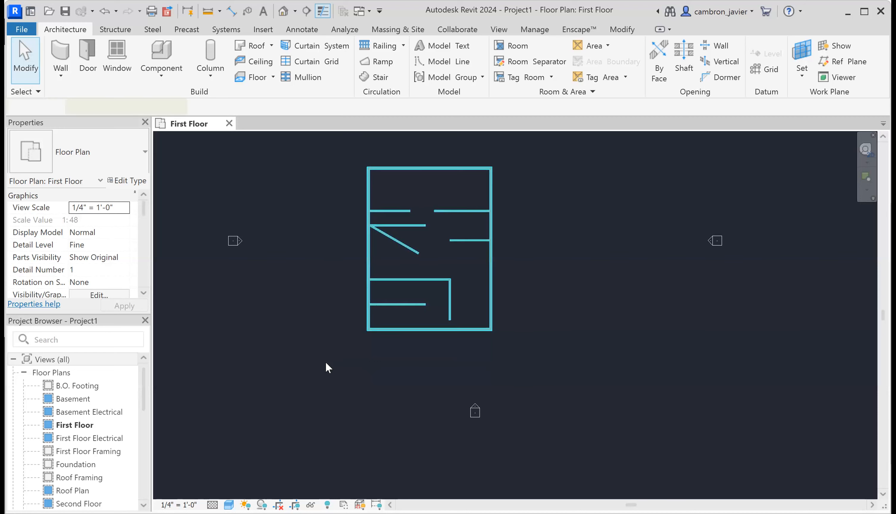
key(Delete)
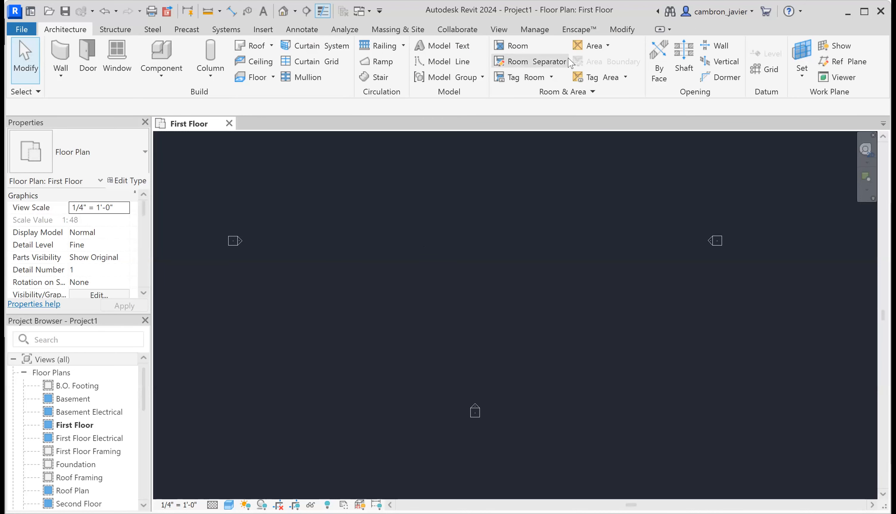
- Configure temporary dimensions to measure walls from Faces and doors and windows from Openings
scroll(497, 206, down, 1)
scroll(498, 205, down, 3)
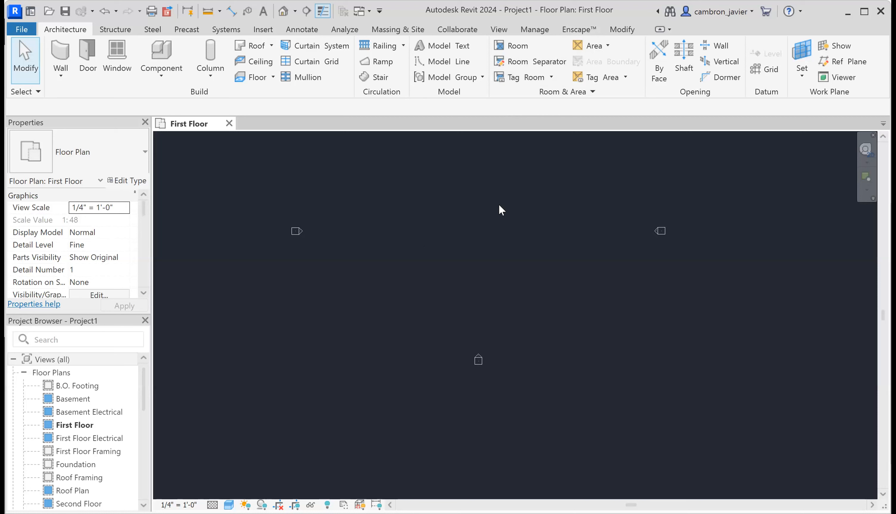
scroll(515, 186, up, 1)
middle_drag(530, 188, 482, 279)
click(537, 30)
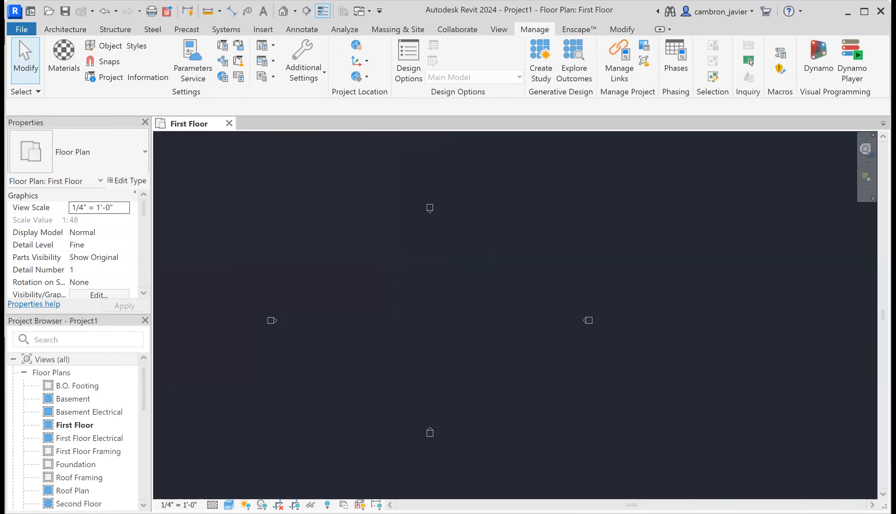
click(318, 74)
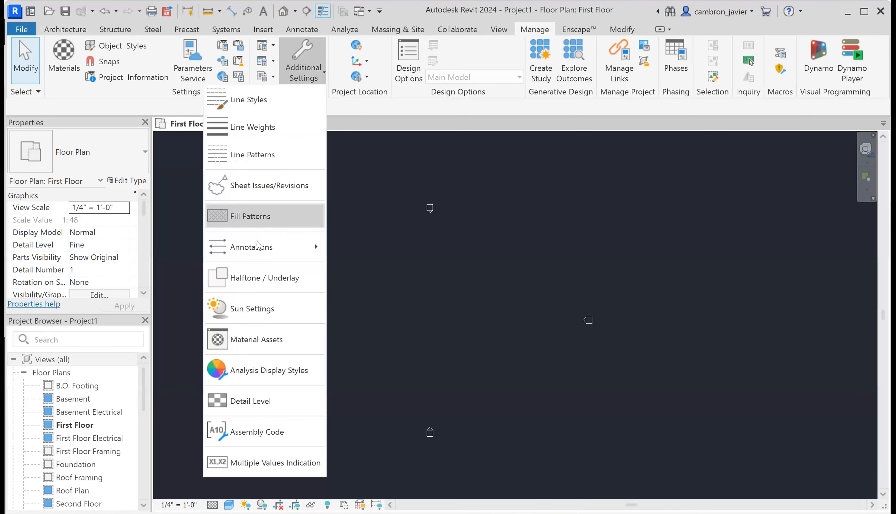
mouse_move(260, 248)
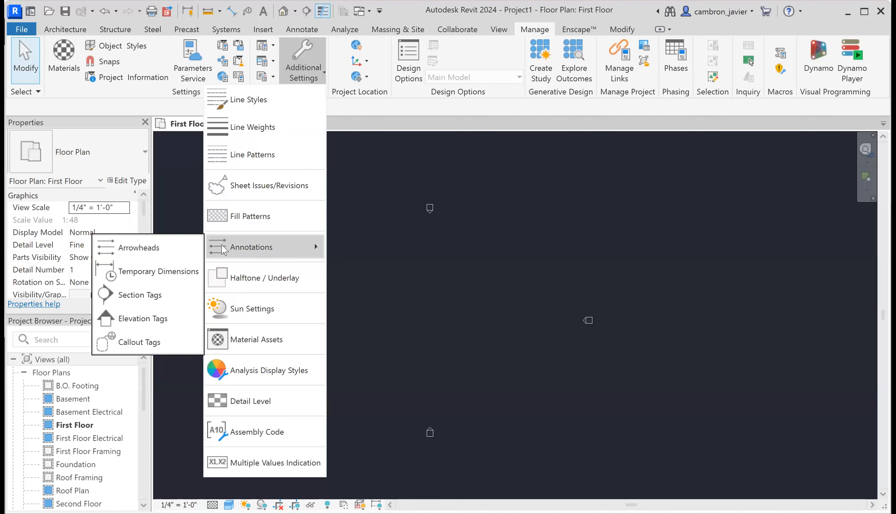
mouse_move(235, 254)
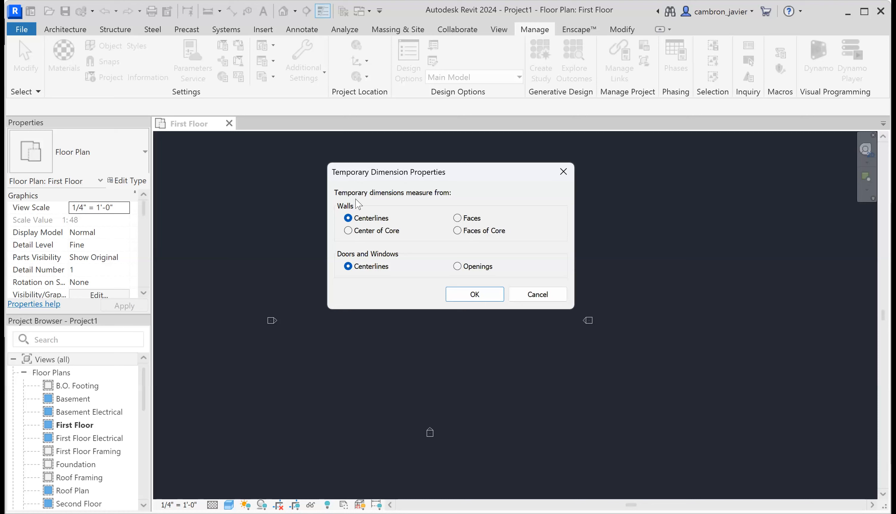
click(457, 218)
click(458, 267)
click(471, 295)
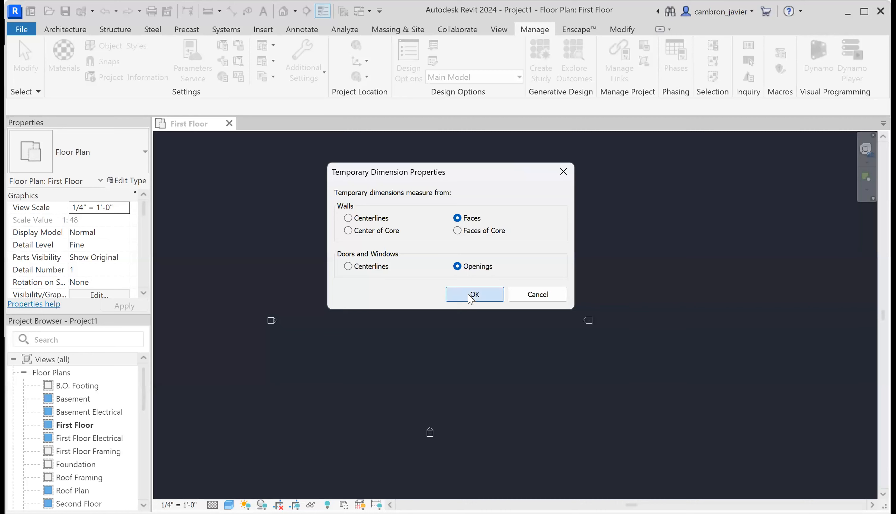
- Start a chained Interior - 4 3/4" Partition outline between the elevation markers, running about 24' north, 24' east and 16' north
click(64, 30)
click(64, 53)
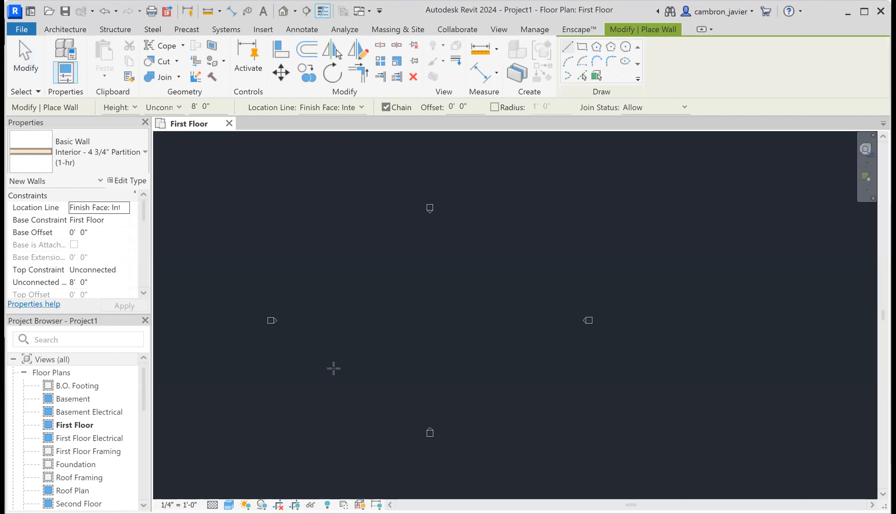
click(331, 388)
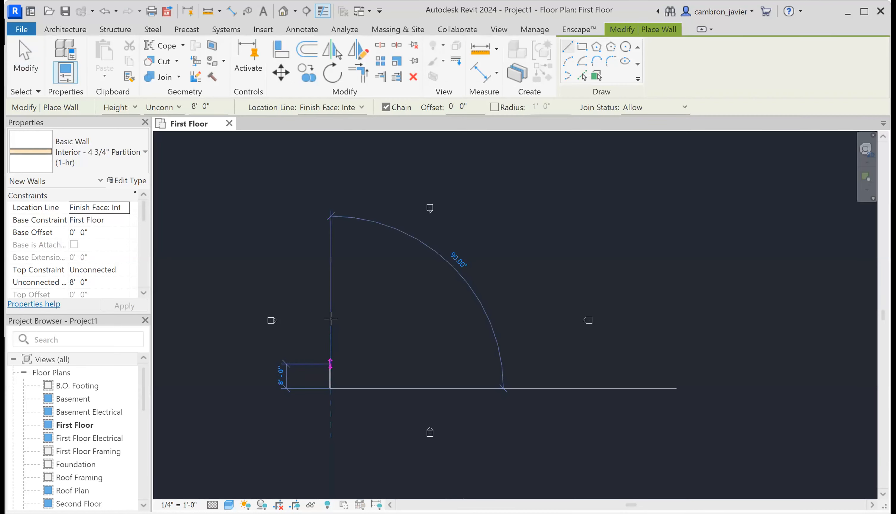
click(330, 314)
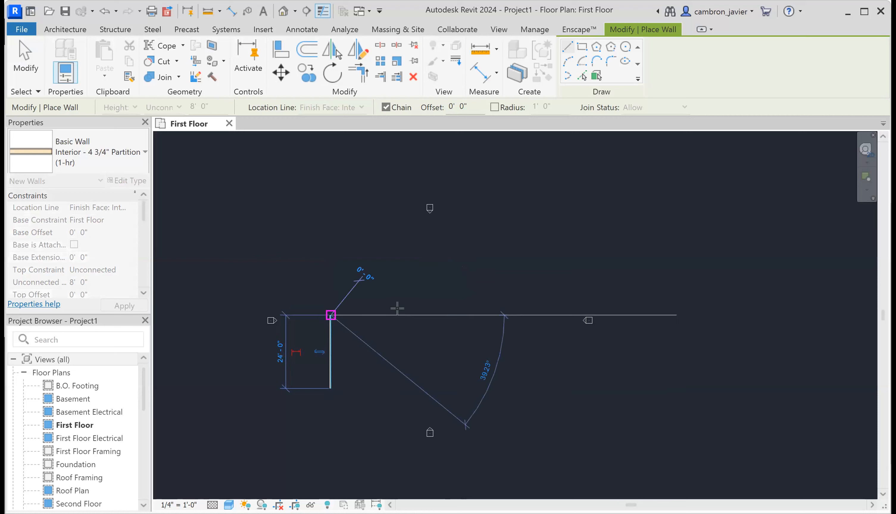
click(403, 314)
click(404, 265)
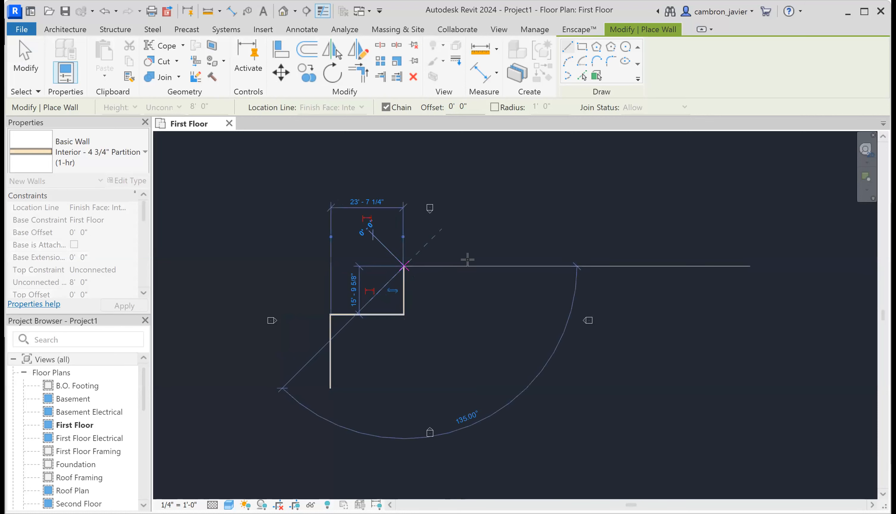
- Continue the wall outline about 24' east, 20' south, 20' east and 20' south, and close it at its starting point
click(477, 266)
click(478, 326)
click(538, 326)
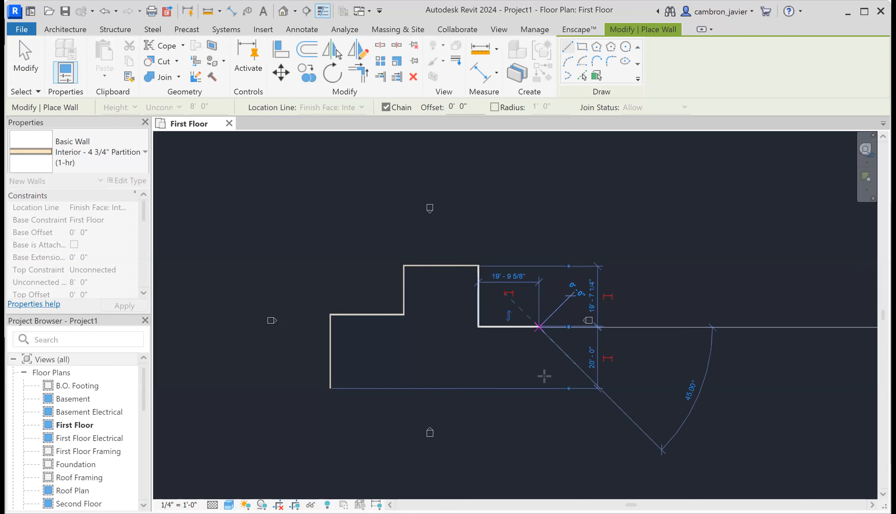
click(539, 389)
scroll(340, 392, up, 2)
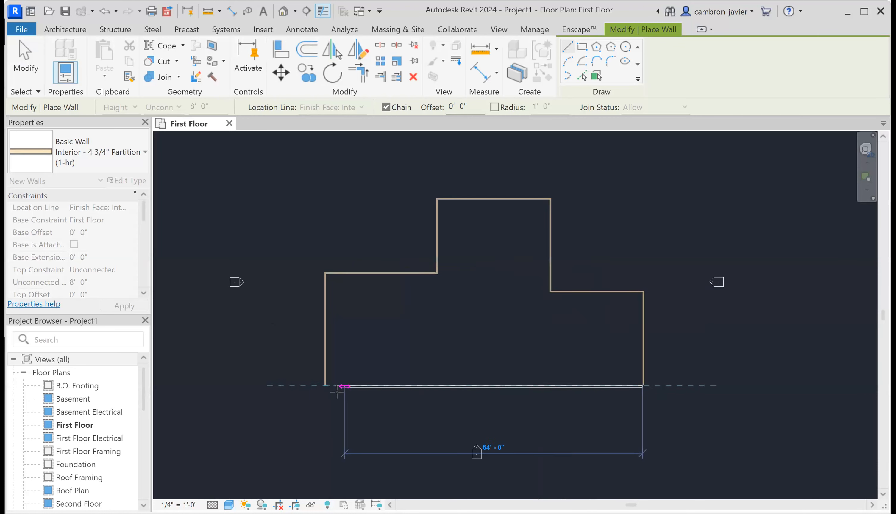
scroll(324, 384, up, 2)
click(384, 381)
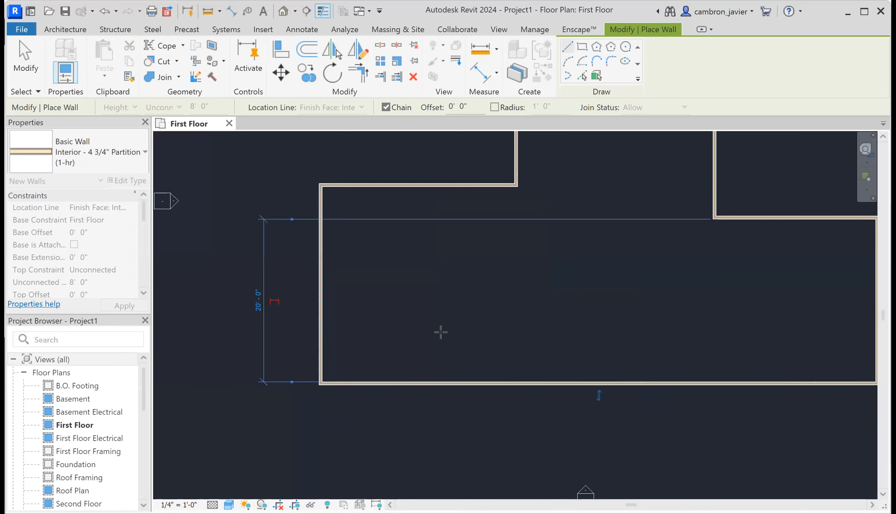
scroll(480, 324, down, 3)
key(Escape)
key(Escape)
scroll(621, 200, up, 1)
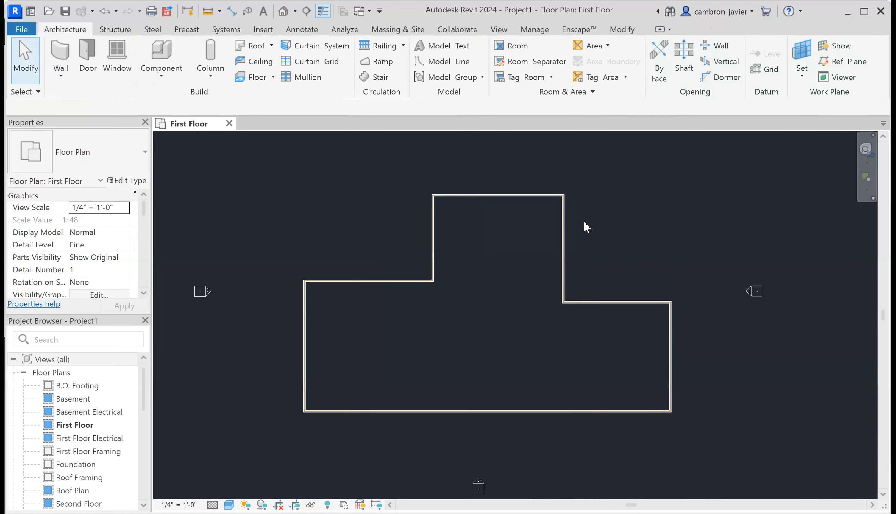
- Select several walls of the stepped outline one after another to check where their temporary dimensions measure from
middle_drag(598, 184, 534, 243)
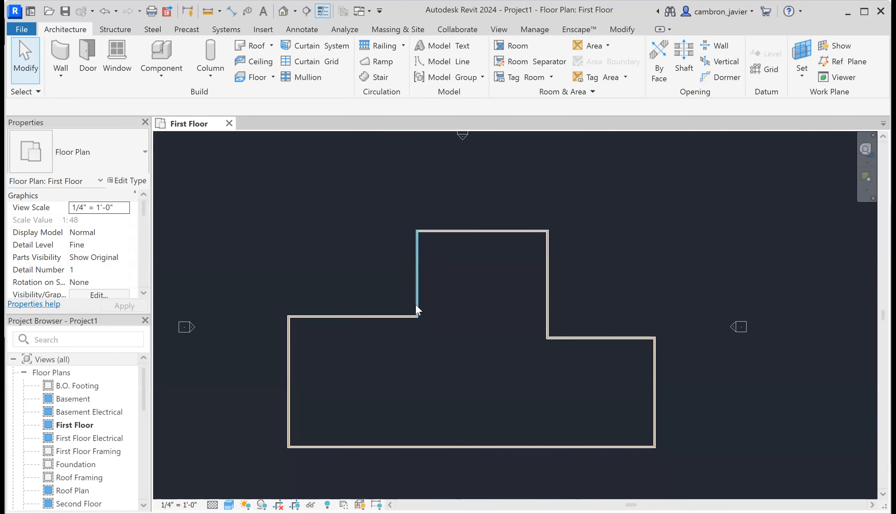
click(416, 274)
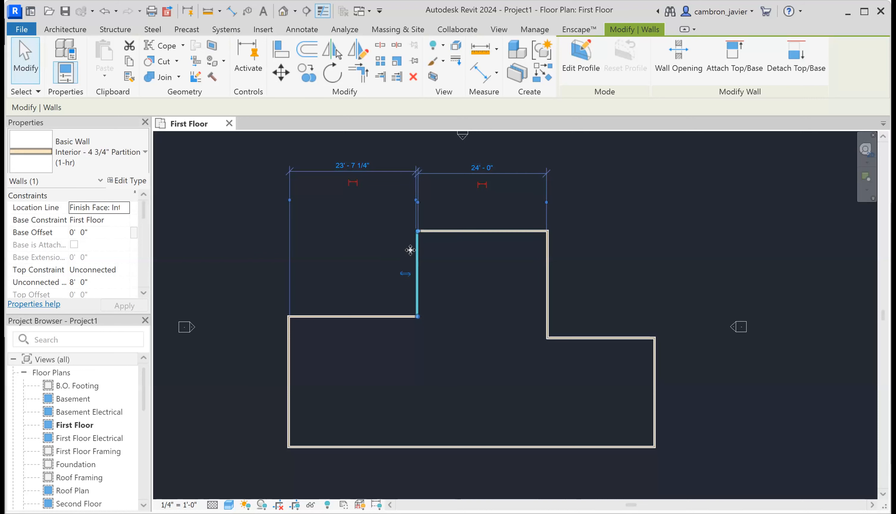
click(334, 310)
click(577, 339)
click(564, 447)
click(483, 230)
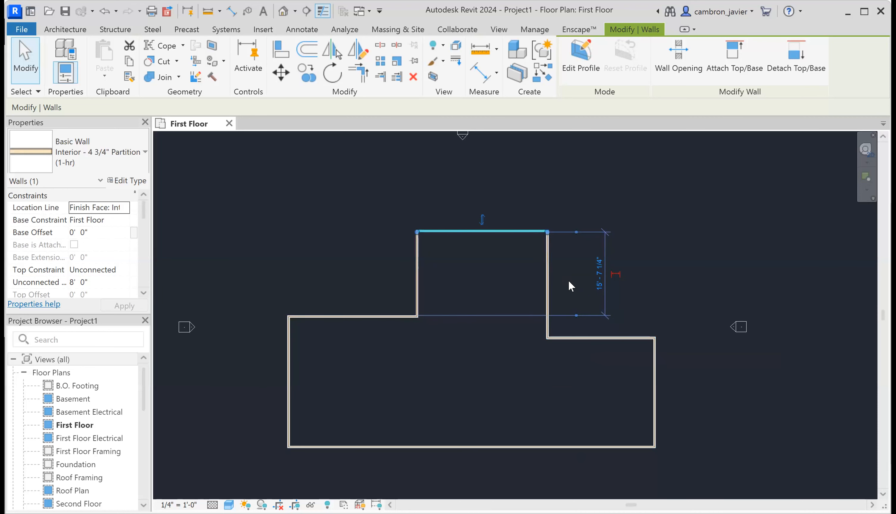
scroll(568, 281, up, 1)
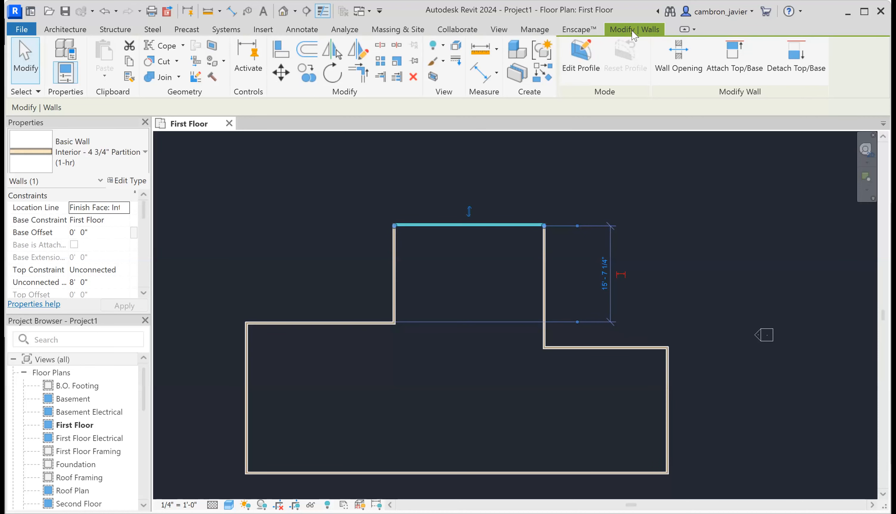
- Review the temporary dimension settings for walls, doors and windows and close them without changes
click(534, 30)
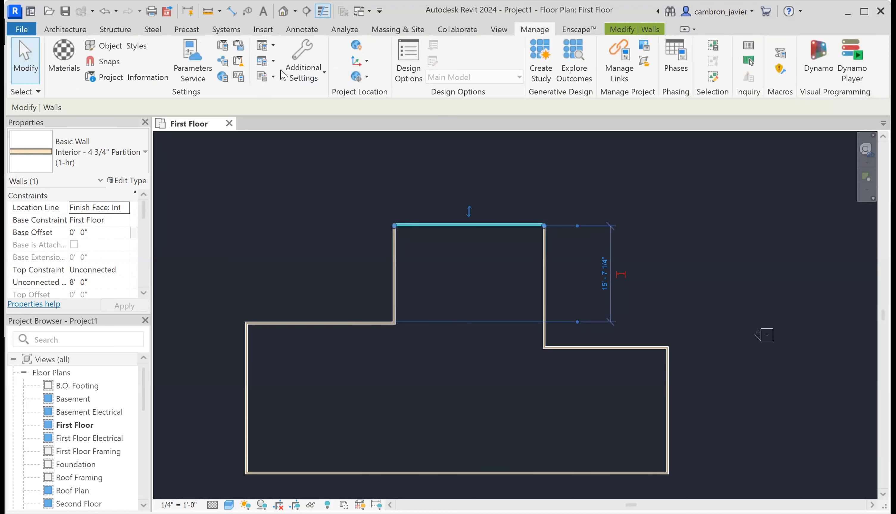
click(302, 71)
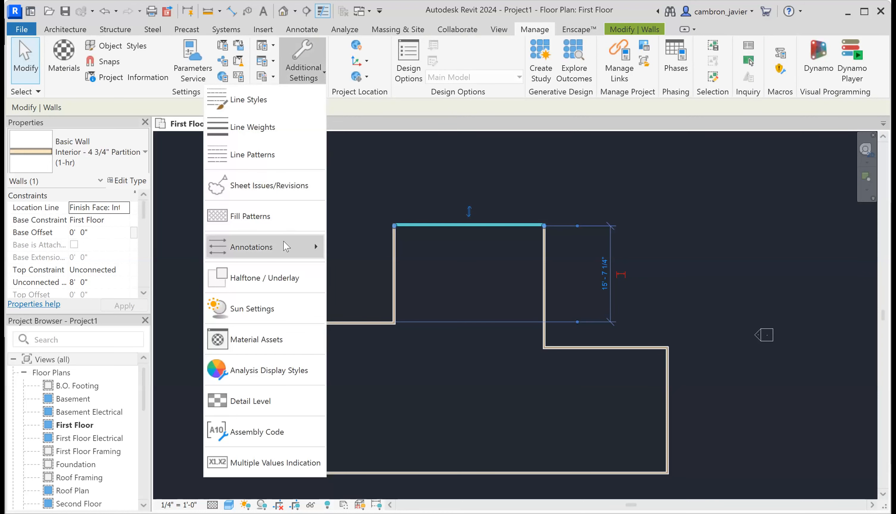
mouse_move(258, 248)
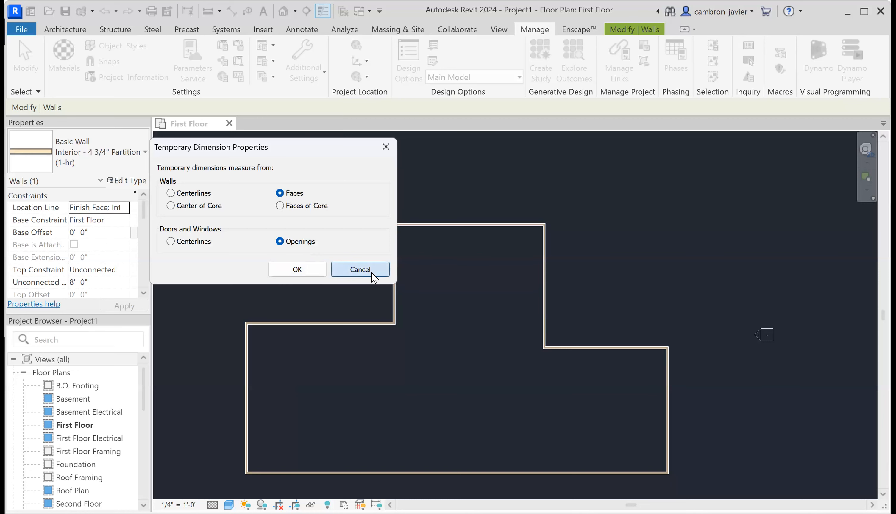
click(360, 270)
- Select the uppermost horizontal wall and examine closely which wall faces its temporary dimension's two witness lines meet
click(515, 223)
scroll(556, 219, up, 5)
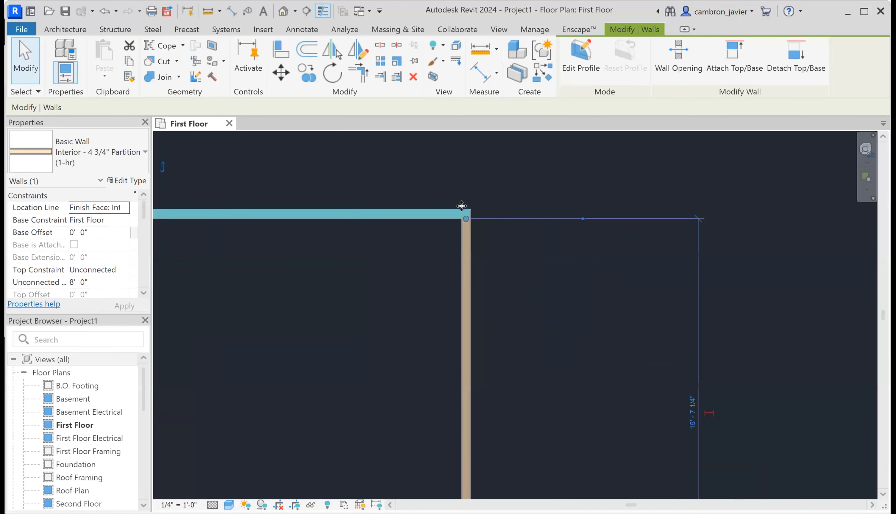
scroll(461, 206, up, 2)
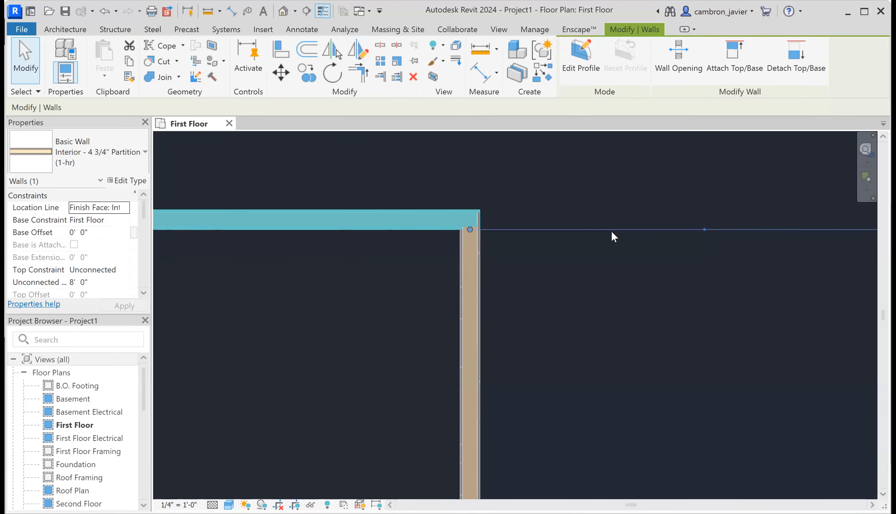
scroll(553, 229, up, 1)
scroll(476, 226, up, 2)
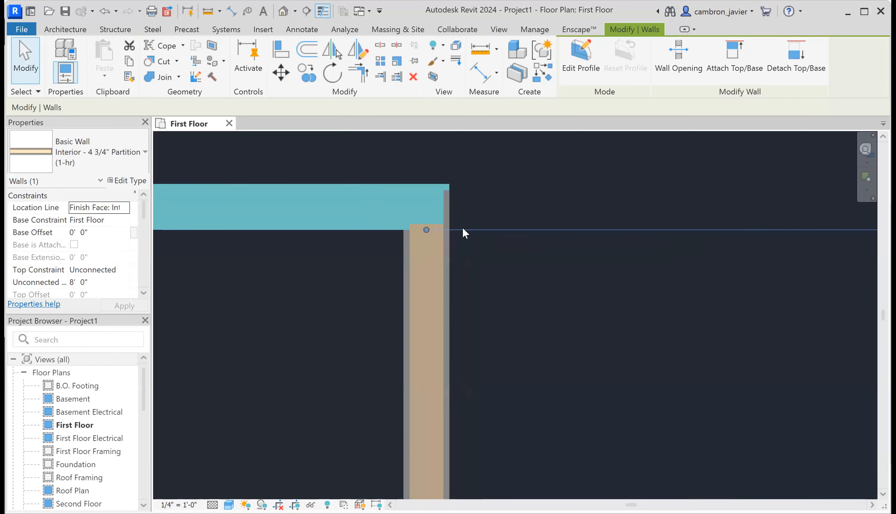
scroll(463, 230, up, 1)
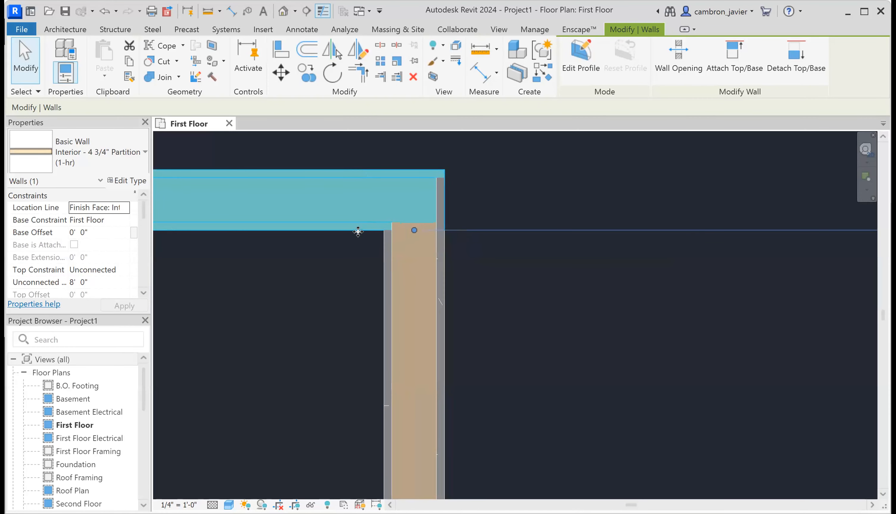
scroll(519, 238, down, 5)
scroll(614, 317, down, 2)
scroll(540, 368, up, 2)
scroll(483, 324, up, 2)
scroll(465, 311, up, 3)
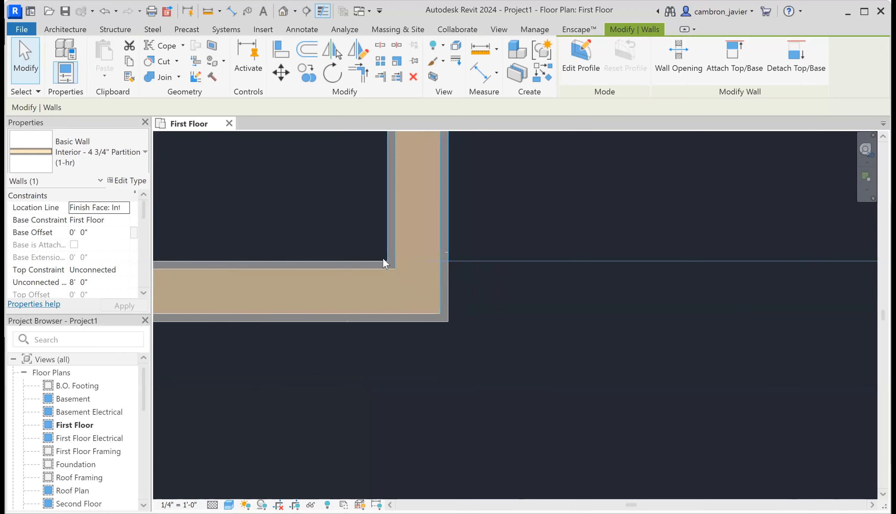
scroll(362, 262, down, 6)
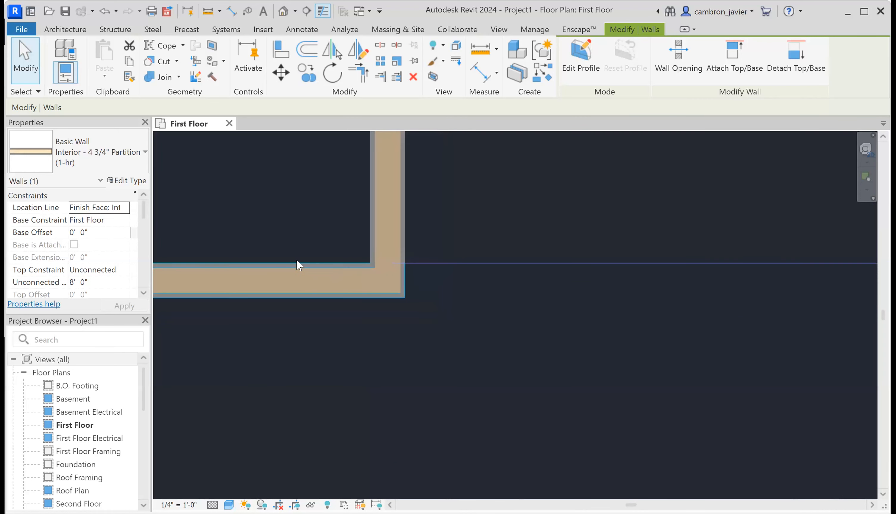
scroll(451, 306, down, 2)
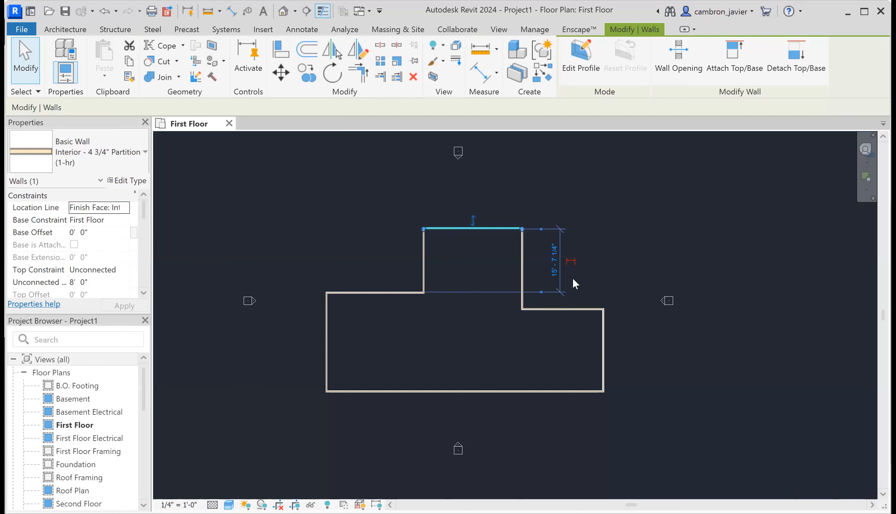
- Inspect the witness line grips on the uppermost wall's temporary dimension
scroll(548, 257, up, 1)
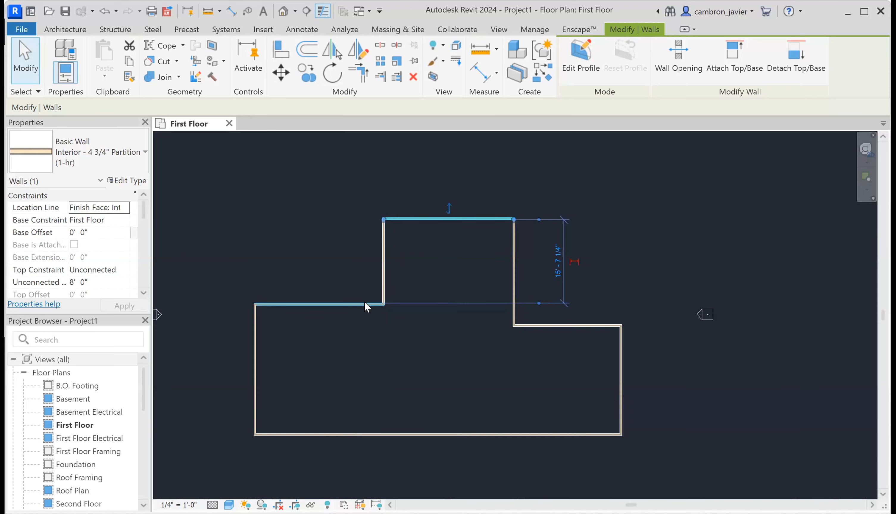
scroll(486, 204, up, 1)
scroll(390, 223, up, 1)
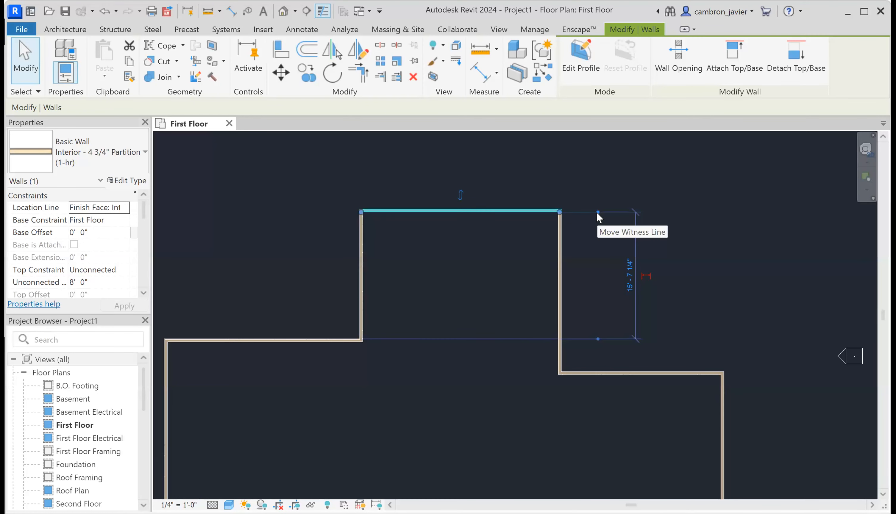
scroll(416, 327, down, 2)
scroll(409, 341, up, 6)
scroll(384, 307, down, 5)
scroll(578, 323, up, 3)
scroll(477, 260, up, 1)
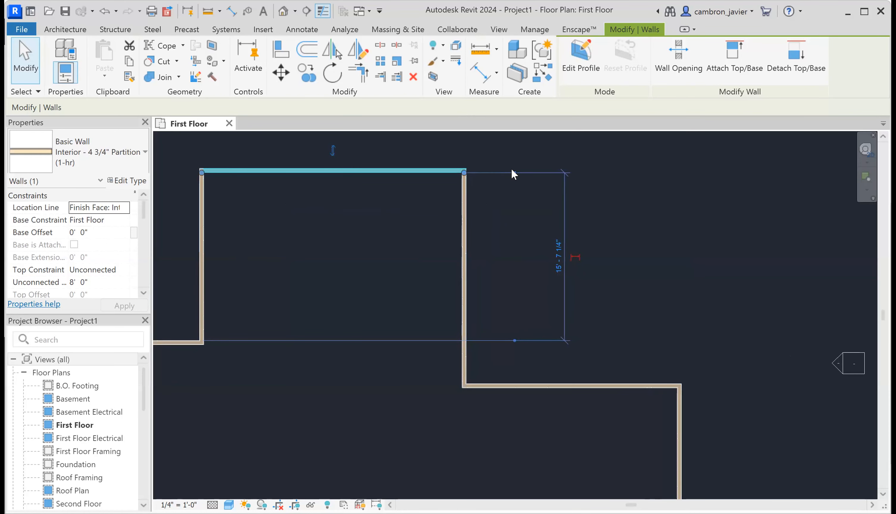
scroll(523, 225, up, 1)
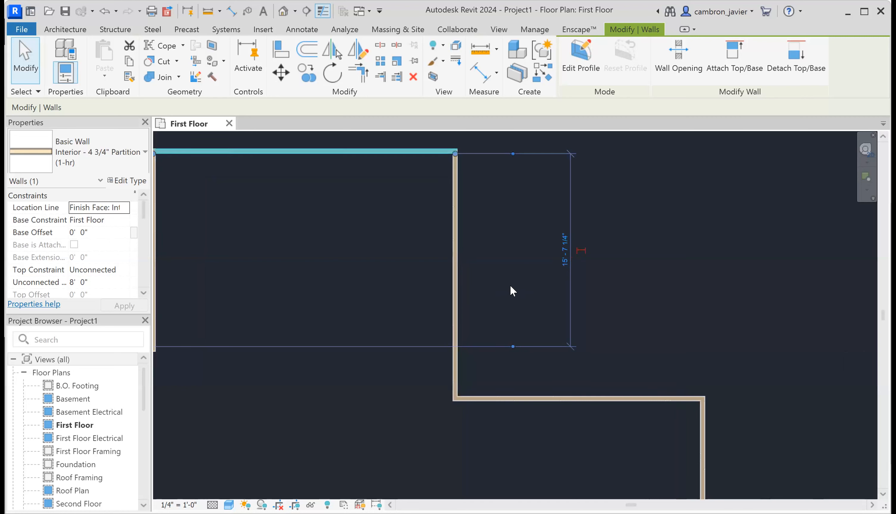
scroll(511, 287, down, 1)
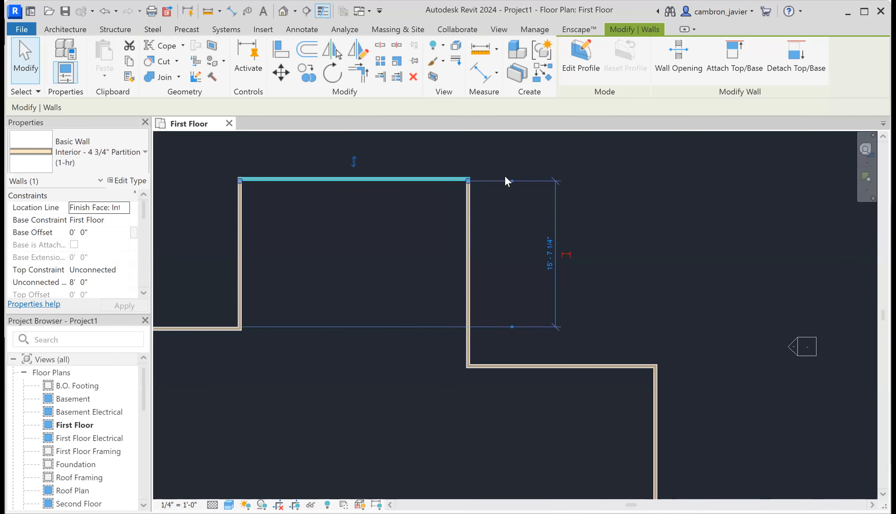
- Reselect the uppermost wall and move its temporary dimension's lower witness line to the inner face of the long bottom wall
click(437, 165)
click(422, 181)
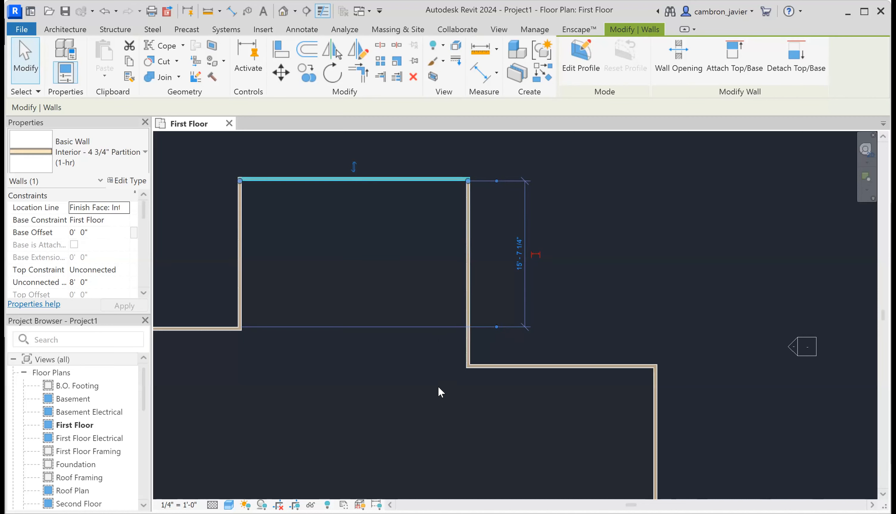
scroll(438, 388, down, 1)
scroll(536, 434, up, 2)
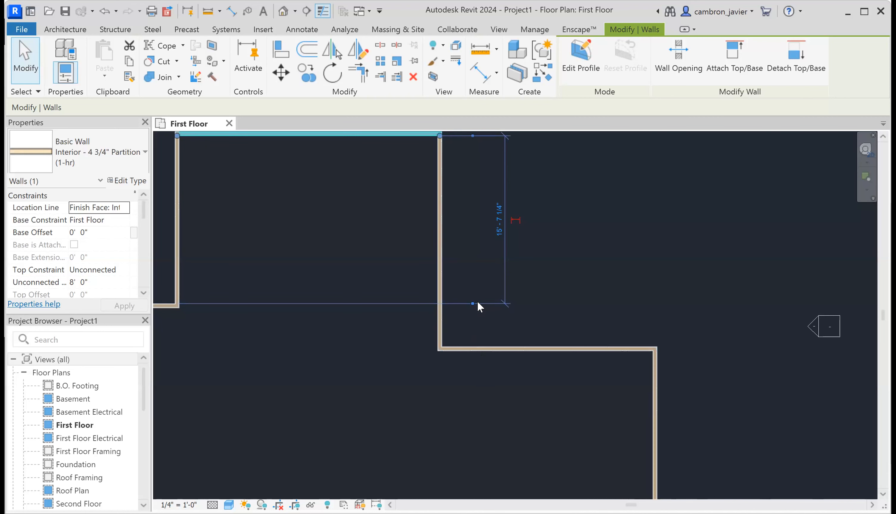
scroll(476, 303, up, 2)
drag(468, 299, 471, 375)
scroll(486, 288, down, 3)
scroll(503, 370, up, 2)
scroll(502, 301, down, 2)
drag(500, 399, 496, 441)
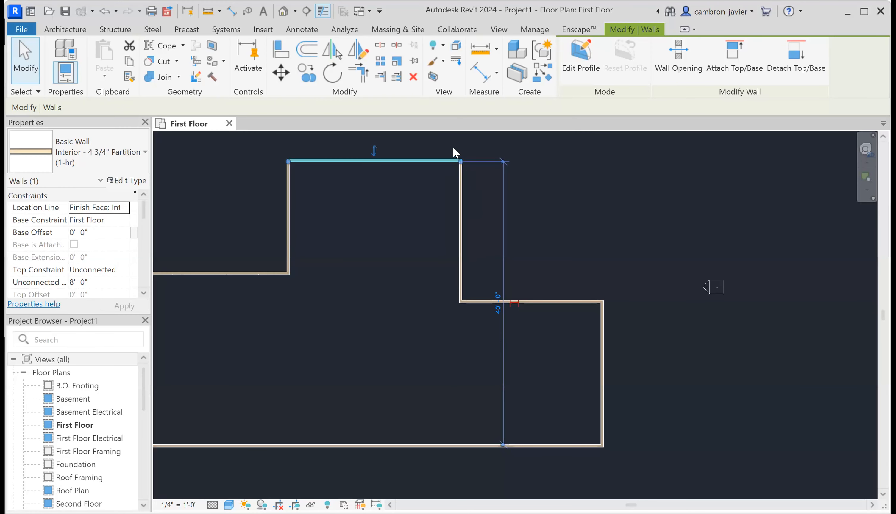
- Examine where the relocated temporary dimension meets the uppermost wall and the long bottom wall
scroll(499, 443, up, 4)
scroll(499, 441, down, 5)
scroll(498, 425, up, 3)
scroll(498, 425, down, 1)
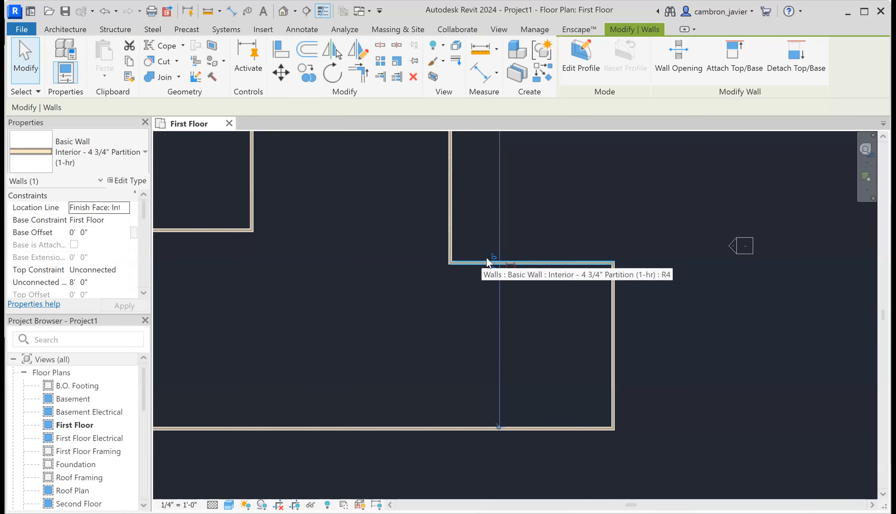
scroll(515, 294, down, 3)
scroll(504, 180, up, 5)
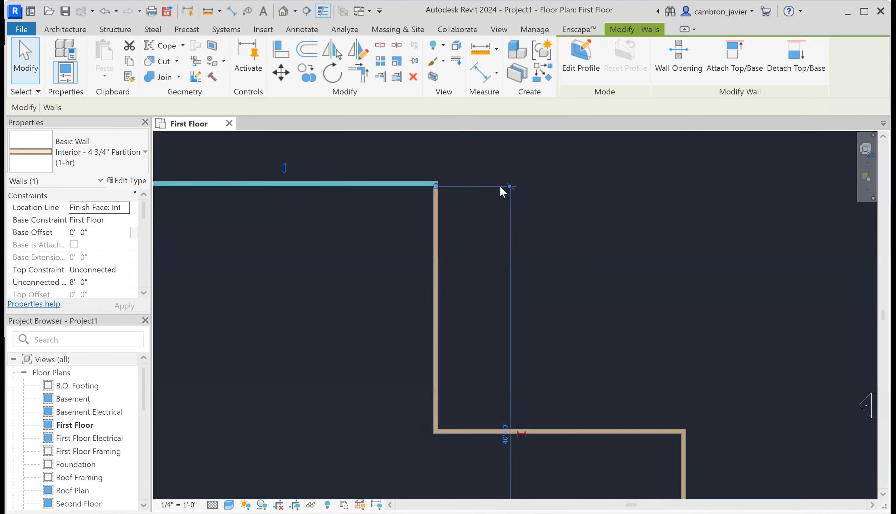
scroll(489, 372, down, 4)
scroll(490, 409, up, 7)
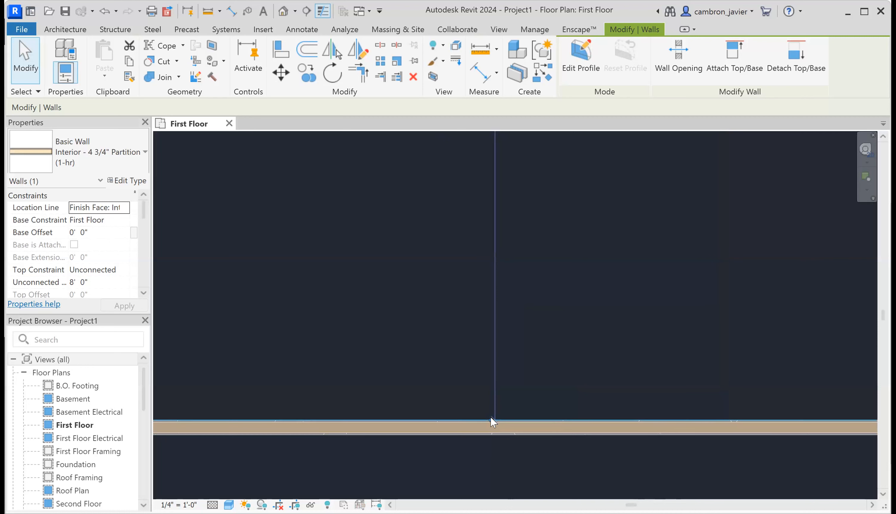
- Move the temporary dimension's lower witness line from the bottom wall to the upper face of the eastern stepped horizontal wall
scroll(489, 334, down, 2)
scroll(488, 326, down, 2)
scroll(487, 324, up, 2)
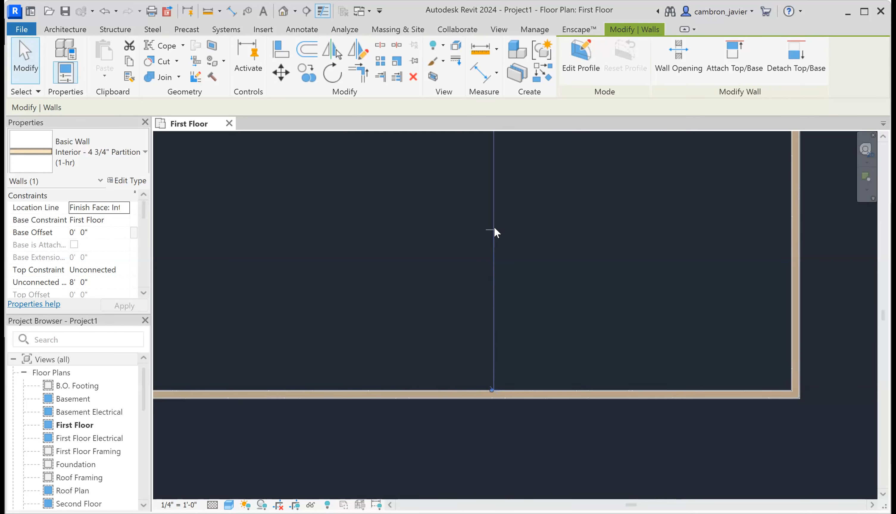
scroll(501, 272, down, 4)
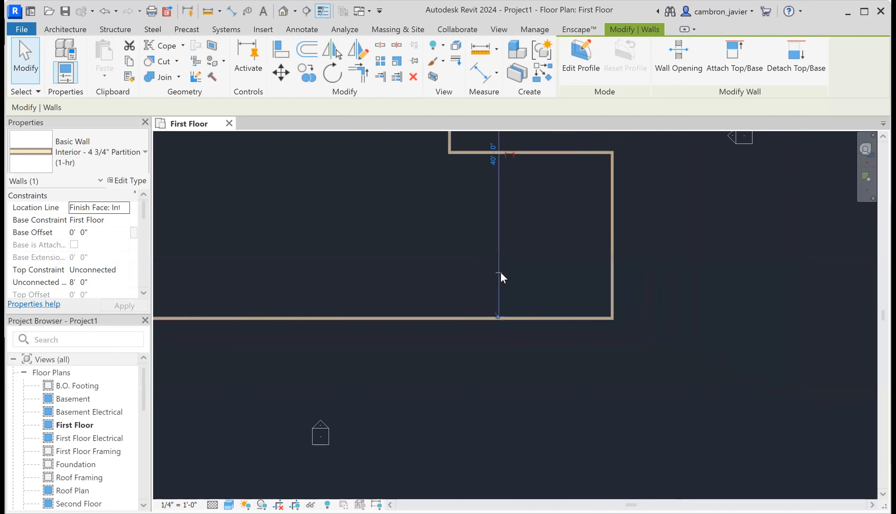
scroll(498, 183, up, 5)
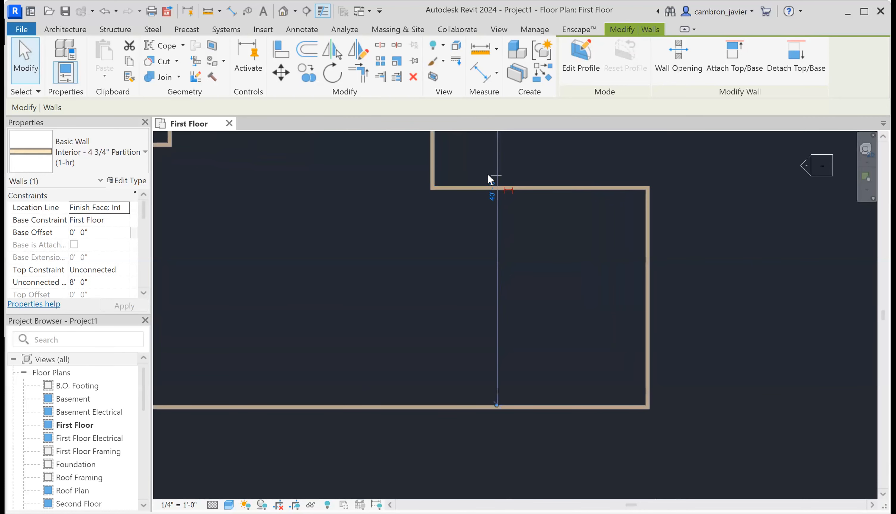
scroll(516, 200, up, 2)
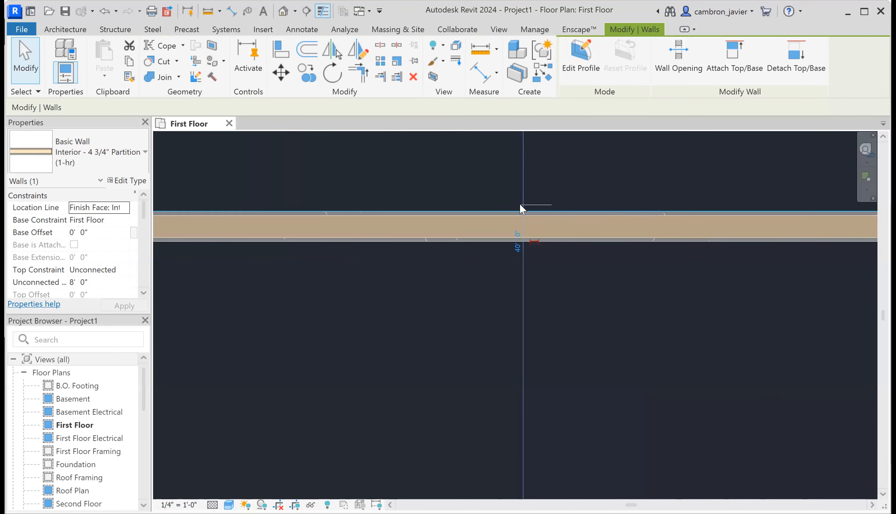
scroll(519, 203, up, 3)
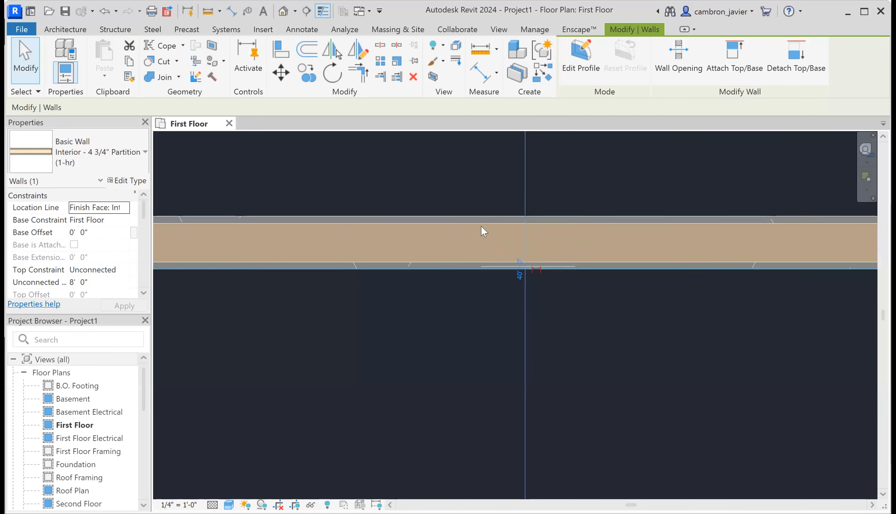
scroll(478, 263, down, 1)
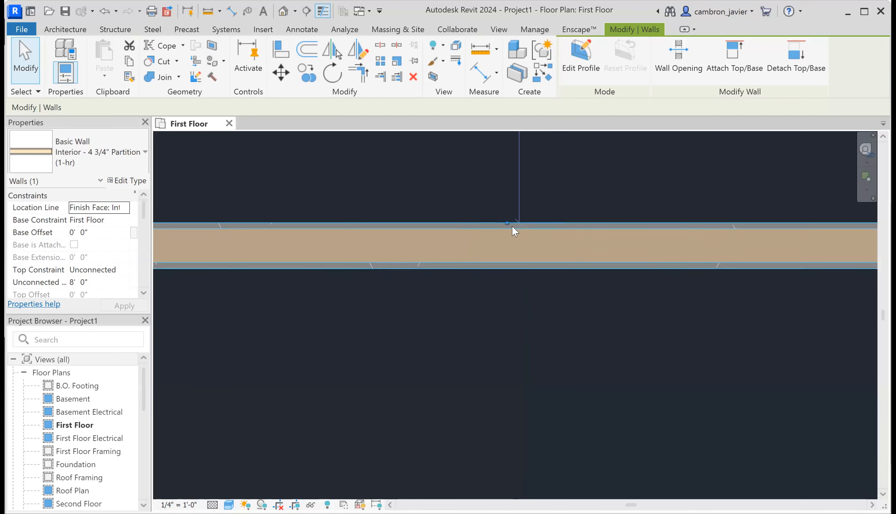
scroll(515, 226, down, 4)
scroll(519, 206, down, 5)
scroll(505, 177, up, 6)
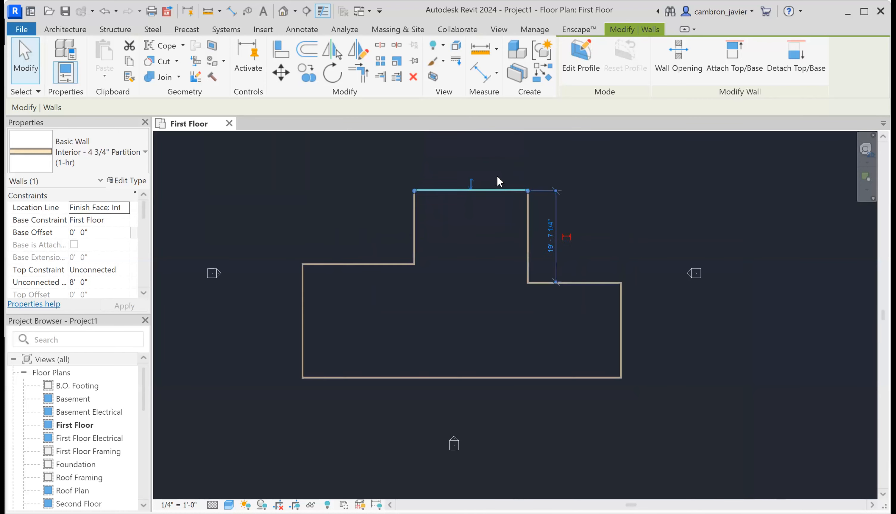
- Deselect the uppermost wall and check the temporary dimensions of the vertical wall at its west end
click(473, 215)
scroll(411, 259, down, 3)
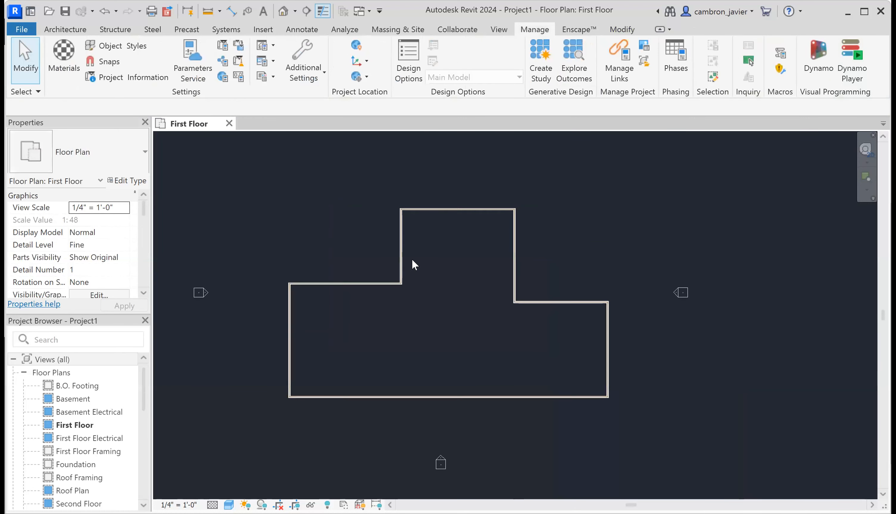
click(399, 247)
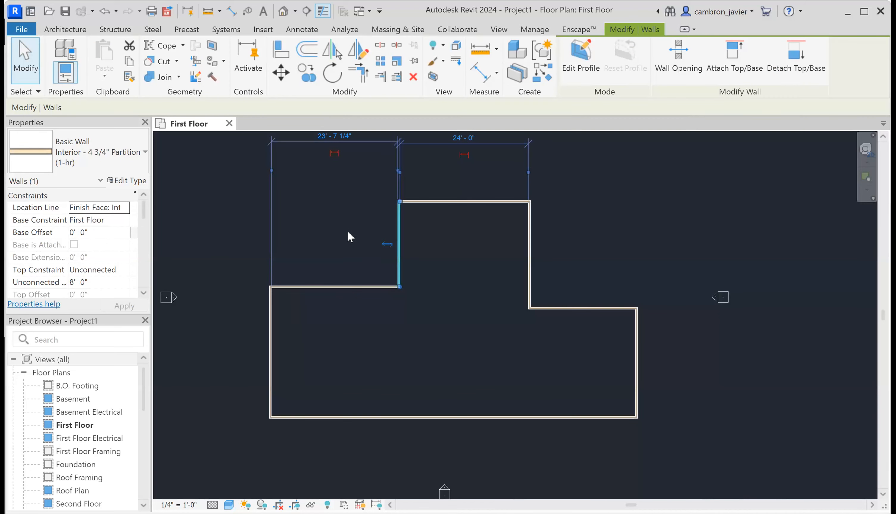
click(457, 254)
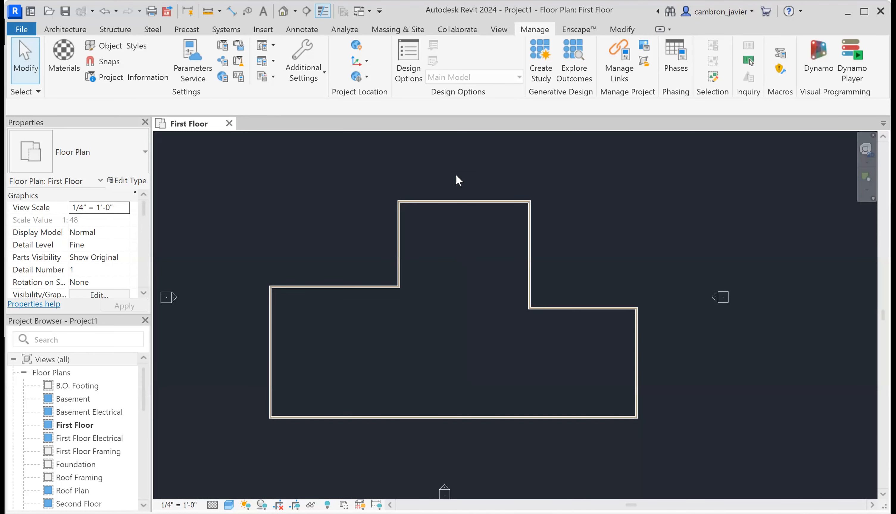
- Alternately select the uppermost wall and its adjoining west wall to check whether the relocated witness line is remembered
scroll(455, 174, up, 2)
click(457, 214)
click(481, 163)
click(450, 214)
click(456, 236)
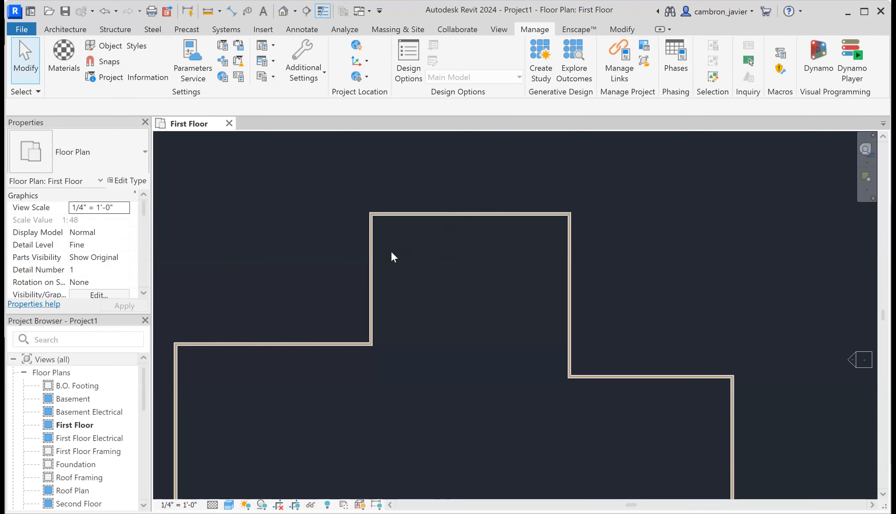
click(371, 243)
click(438, 304)
click(451, 212)
click(443, 231)
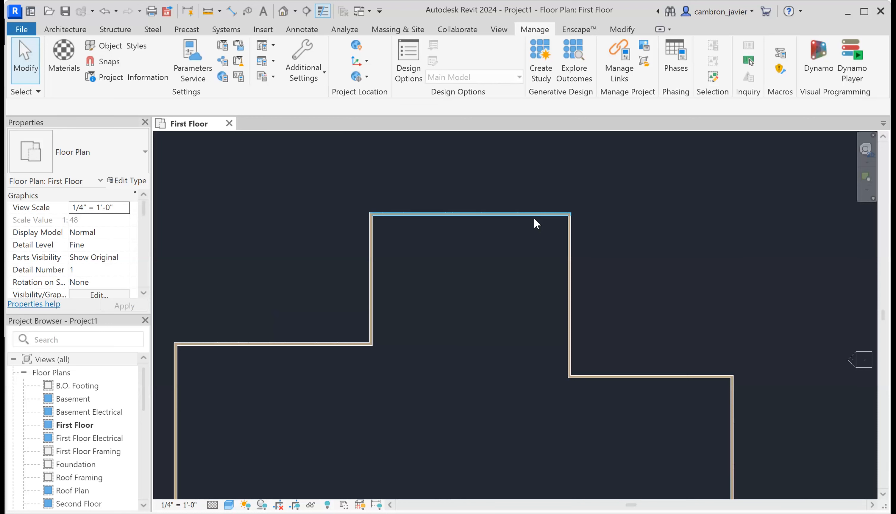
click(497, 215)
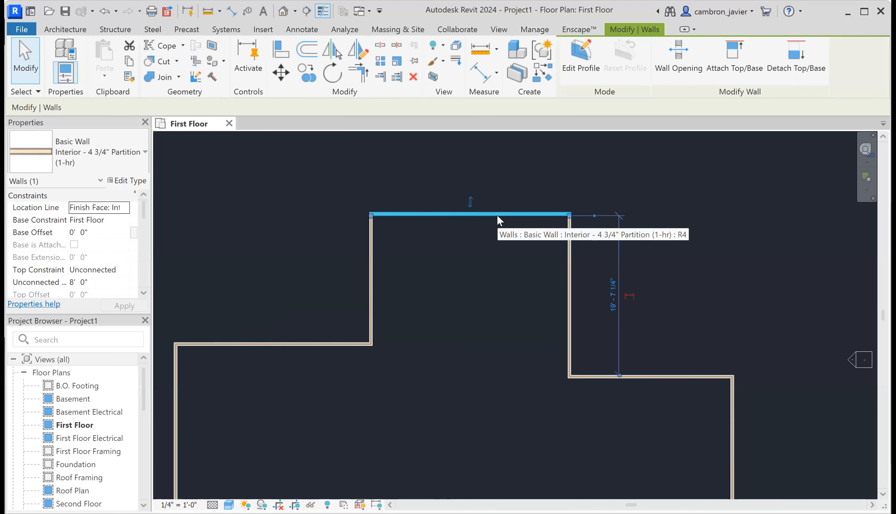
scroll(495, 241, down, 2)
scroll(462, 159, up, 2)
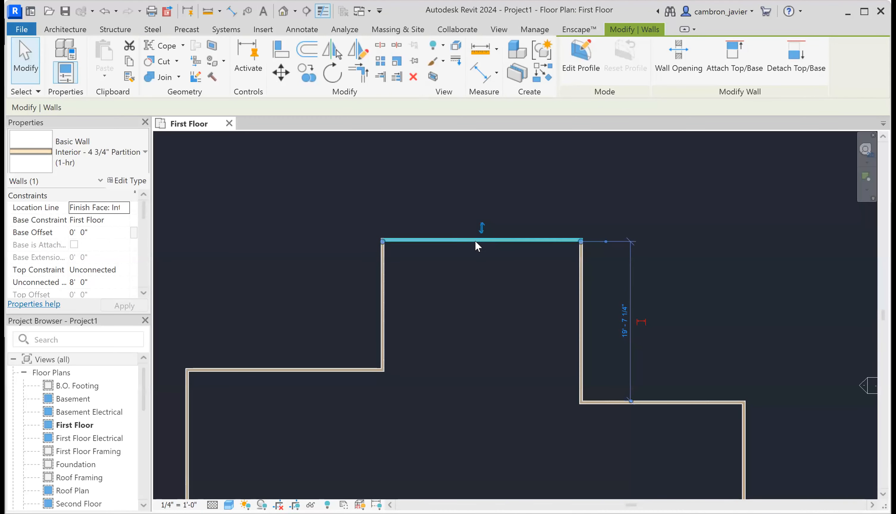
- Pull the uppermost wall's east end westward, away from the vertical wall it joins
click(479, 266)
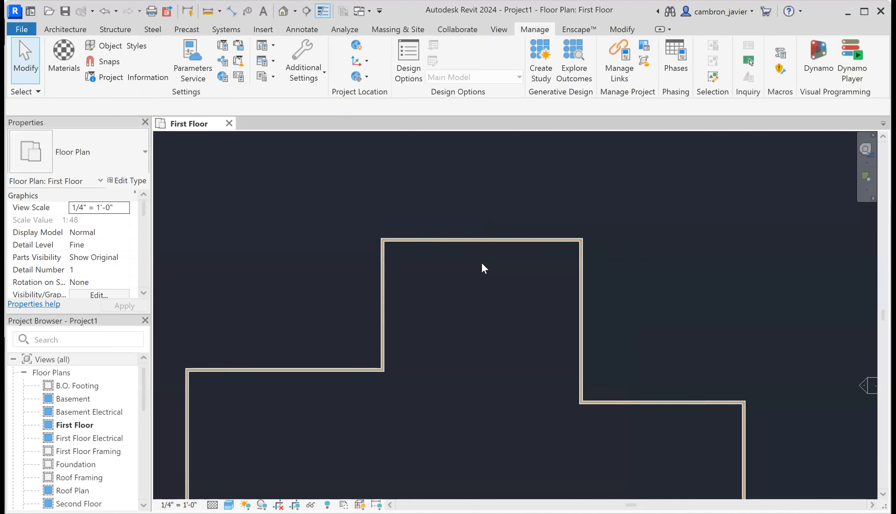
click(478, 237)
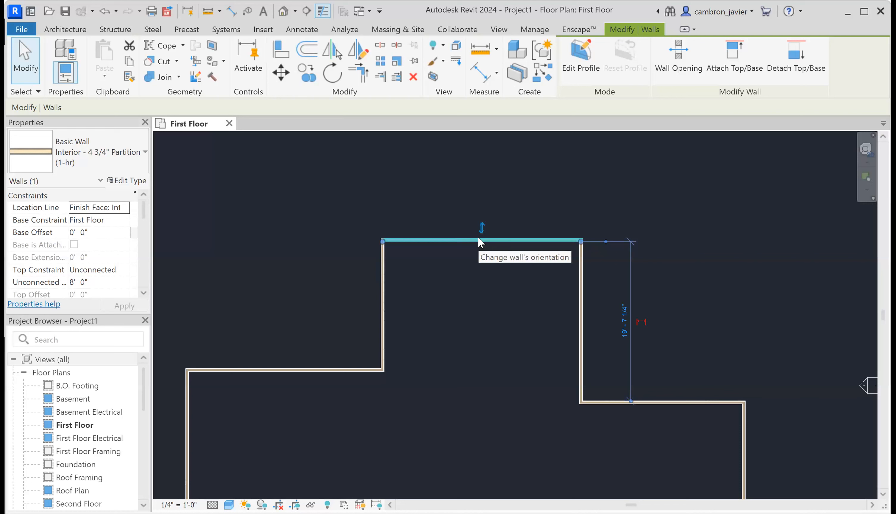
scroll(478, 237, up, 3)
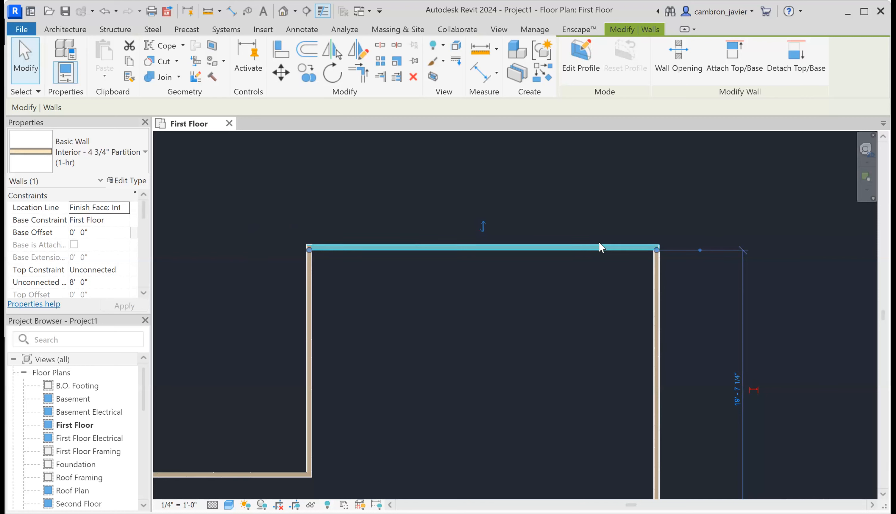
click(593, 200)
click(495, 246)
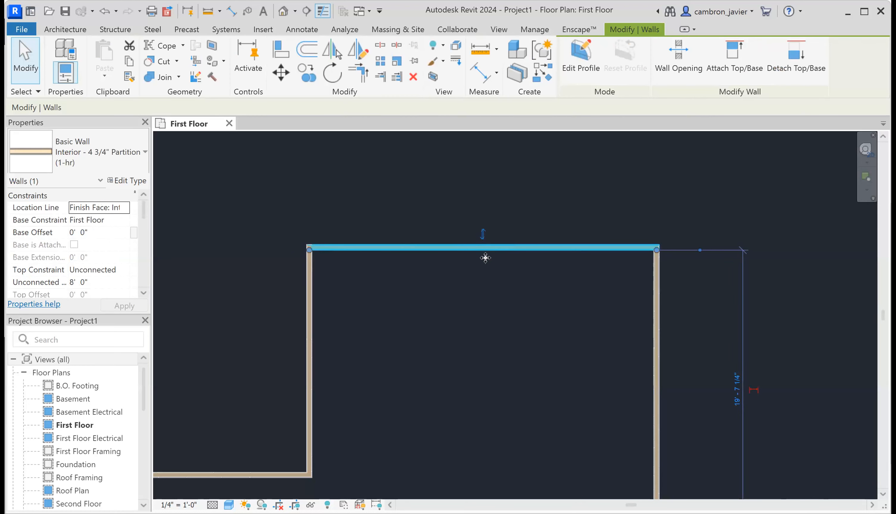
drag(656, 250, 592, 250)
click(577, 299)
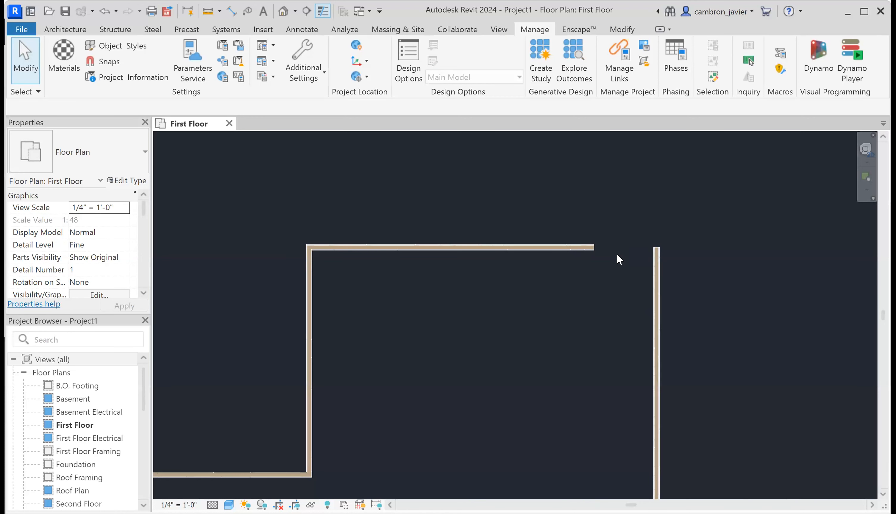
scroll(601, 227, down, 3)
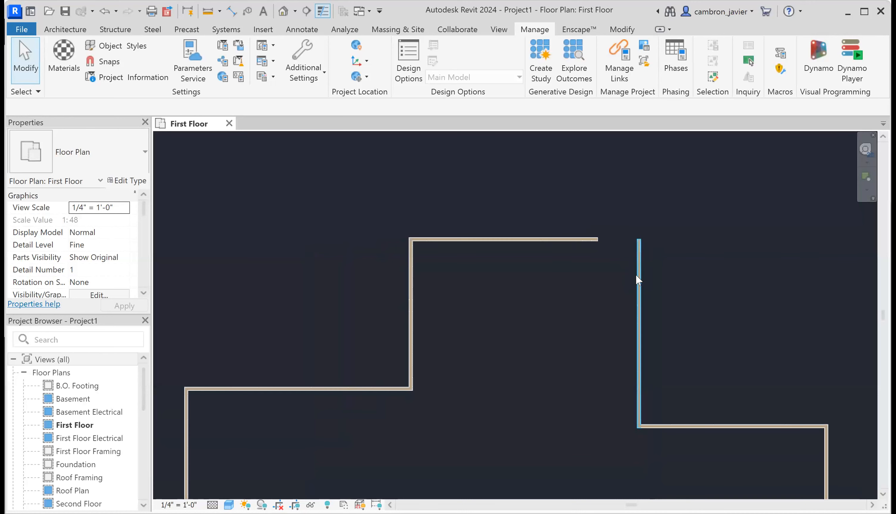
- Check the detached east vertical wall's temporary dimensions and restore the uppermost wall's connection to it
click(637, 279)
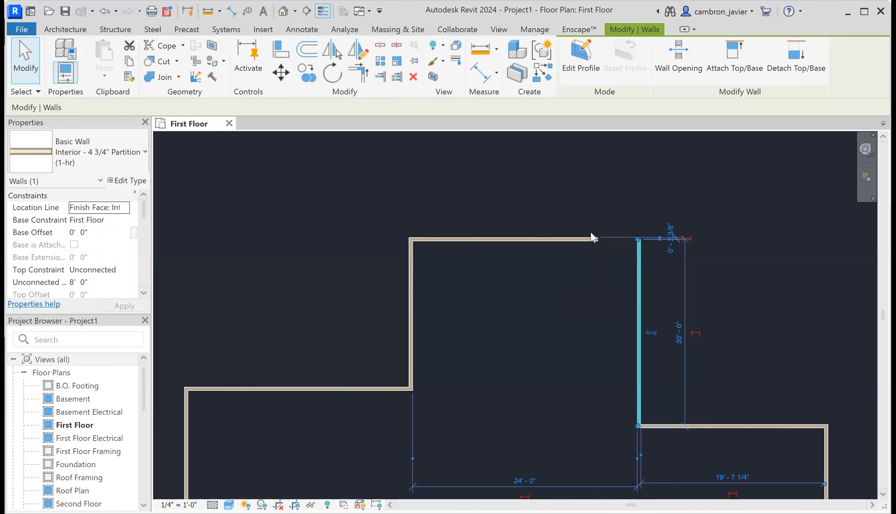
click(588, 370)
scroll(569, 227, up, 2)
scroll(552, 226, down, 1)
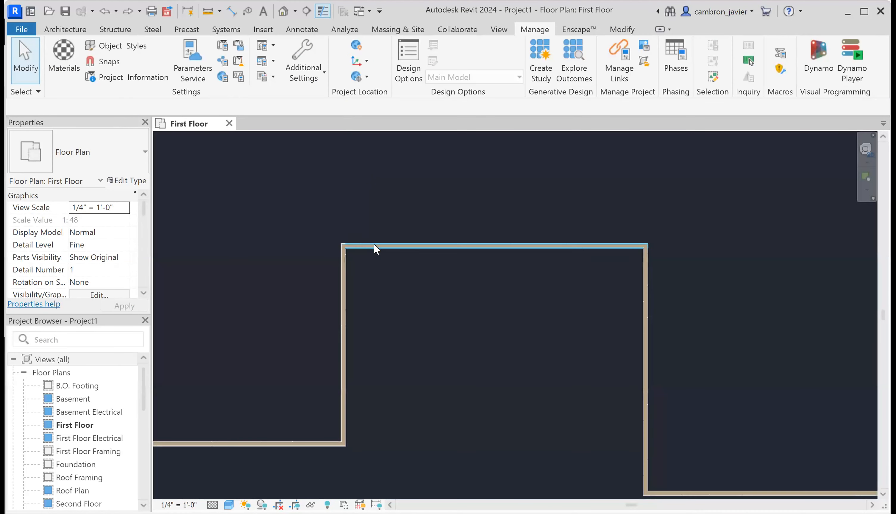
- Shorten the uppermost wall to 20' - 0" by pulling in its west end, and check the detached west vertical wall's temporary dimensions
click(345, 249)
drag(343, 248, 391, 263)
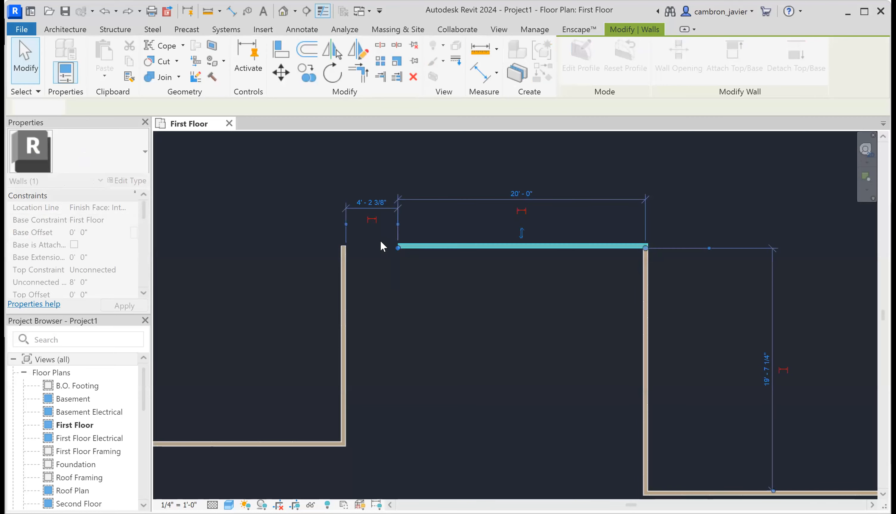
click(368, 256)
click(344, 311)
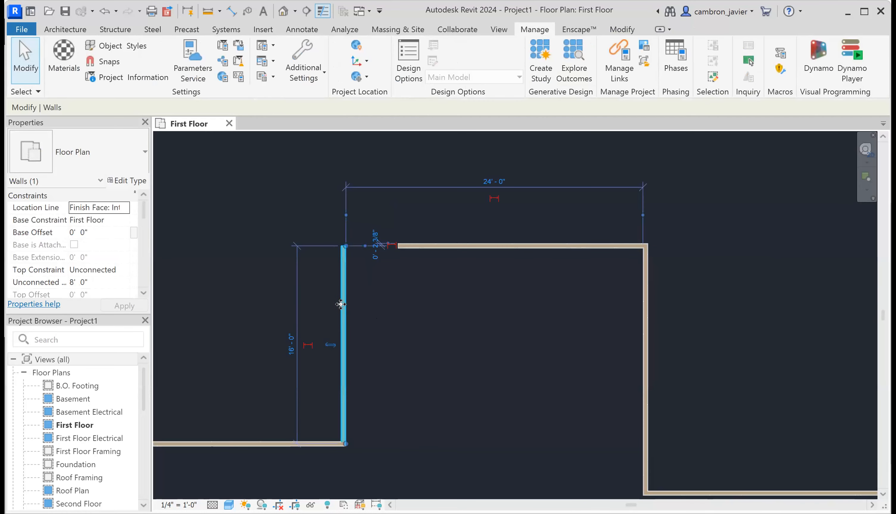
- Undo the uppermost wall's shortening and check its temporary dimensions
click(402, 296)
key(ctrl+z)
click(433, 246)
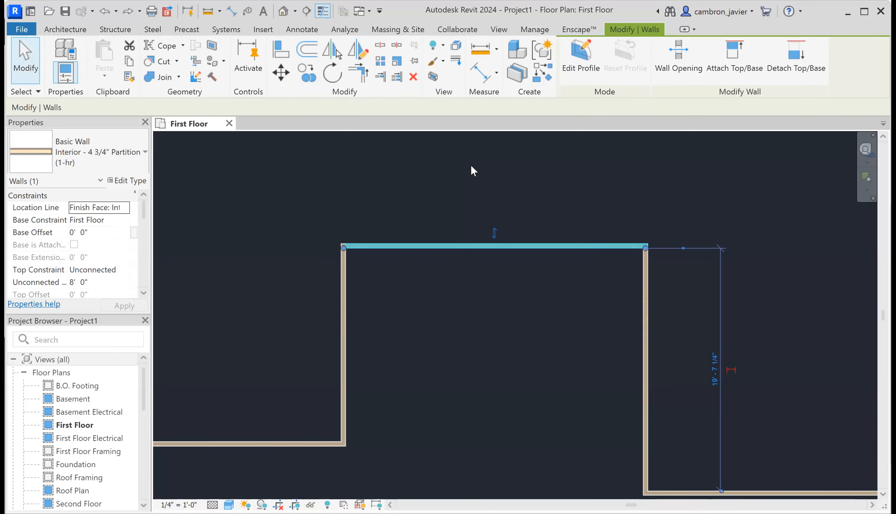
click(483, 321)
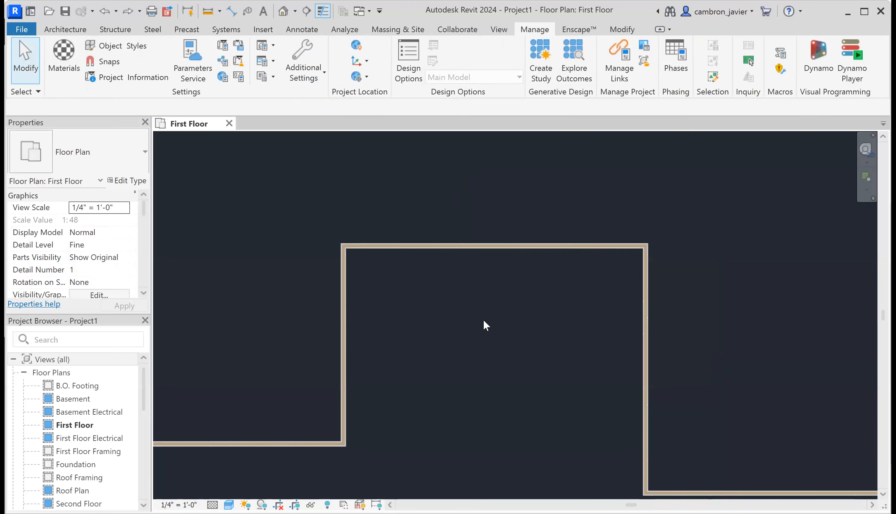
- Move the vertical wall at the uppermost wall's west end to 20' from the opposite vertical wall
click(343, 267)
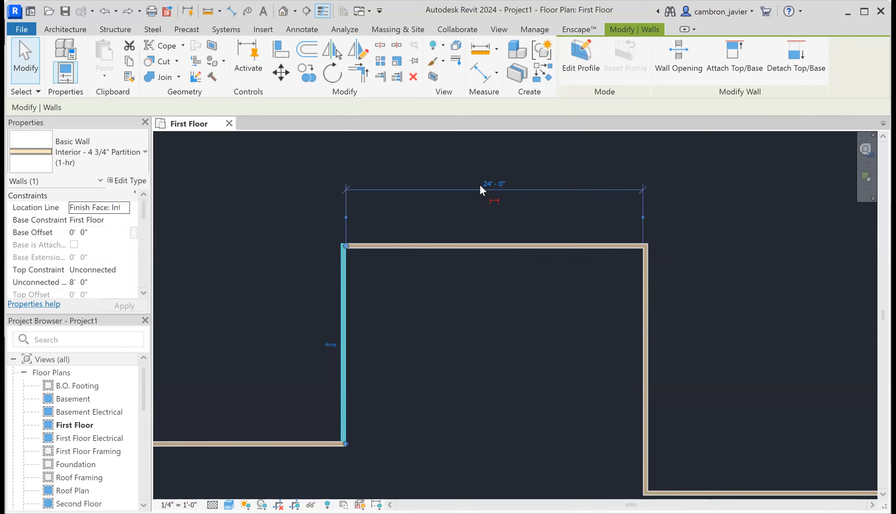
click(492, 184)
text(20)
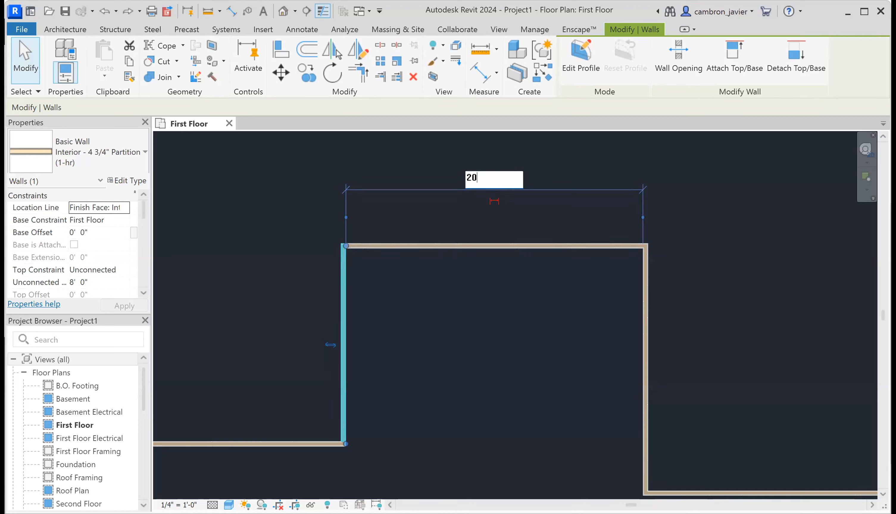
key(Return)
key(Escape)
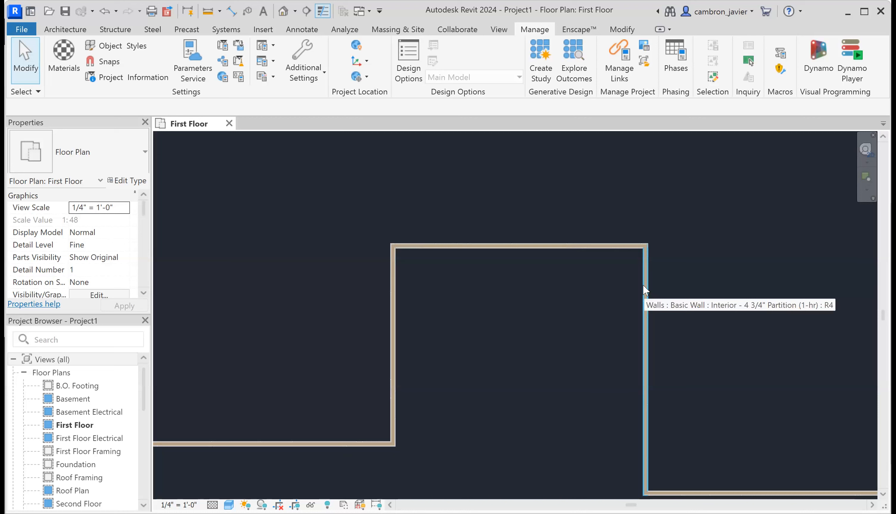
- Move the vertical wall at the uppermost wall's east end to 25' from the opposite vertical wall
click(538, 247)
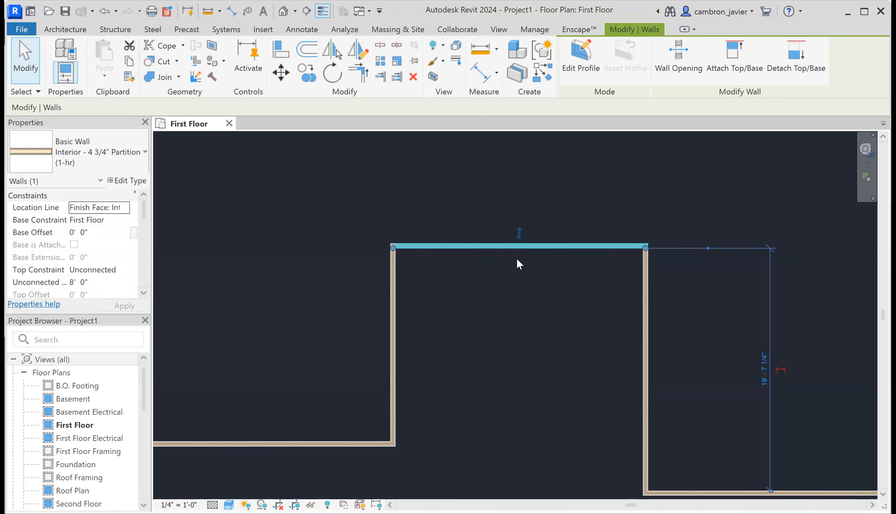
key(Escape)
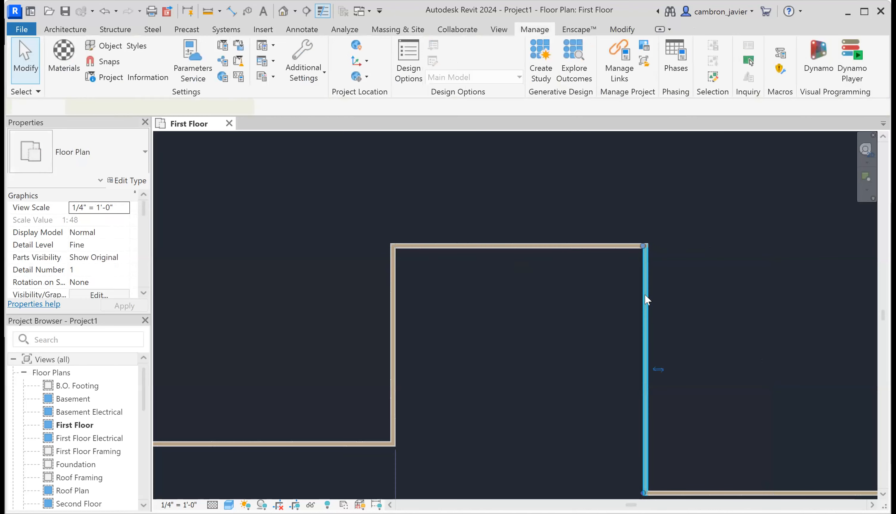
click(644, 301)
scroll(644, 301, down, 4)
scroll(605, 336, up, 2)
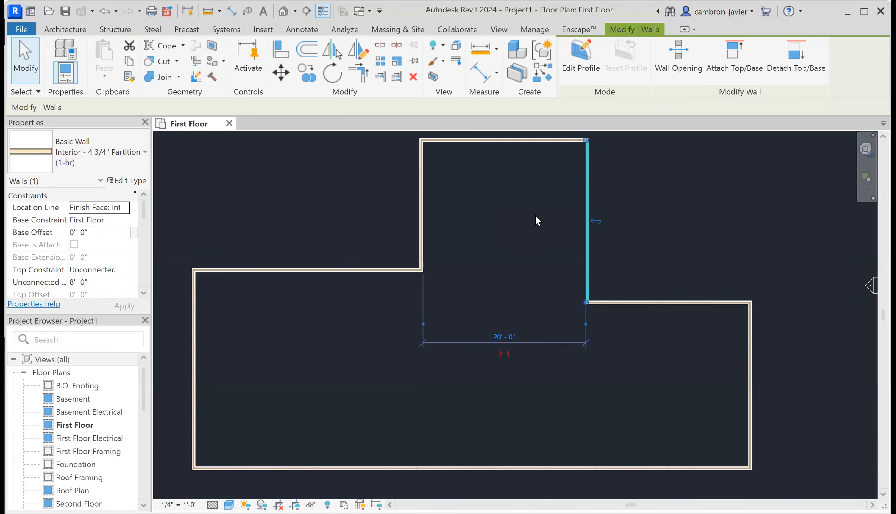
scroll(519, 310, down, 2)
scroll(539, 250, up, 2)
click(503, 347)
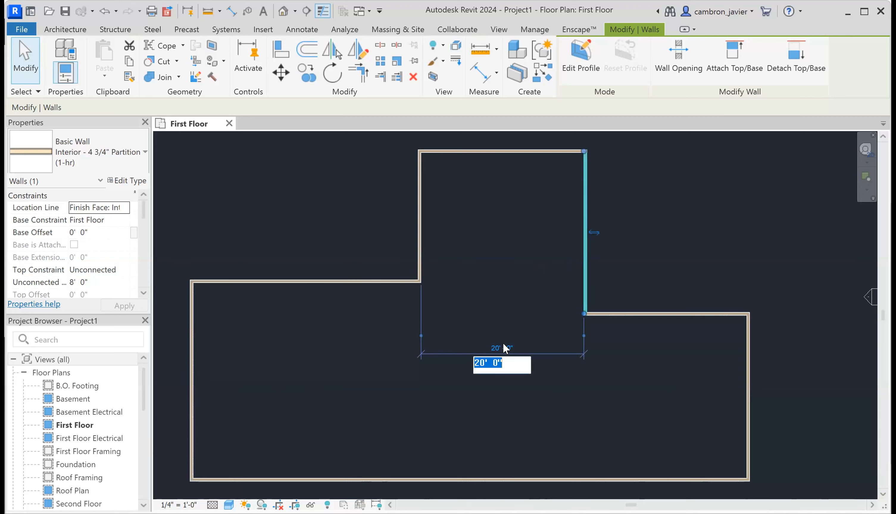
text(25)
key(Return)
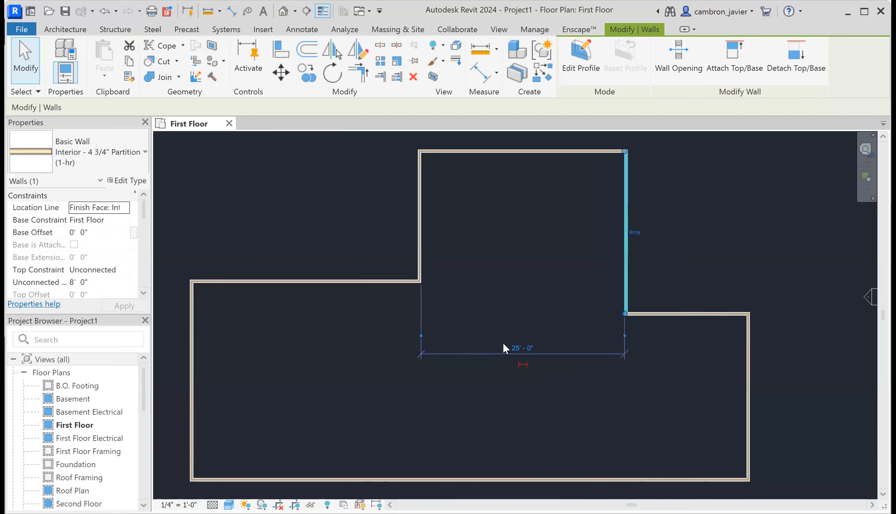
click(497, 290)
scroll(501, 288, down, 3)
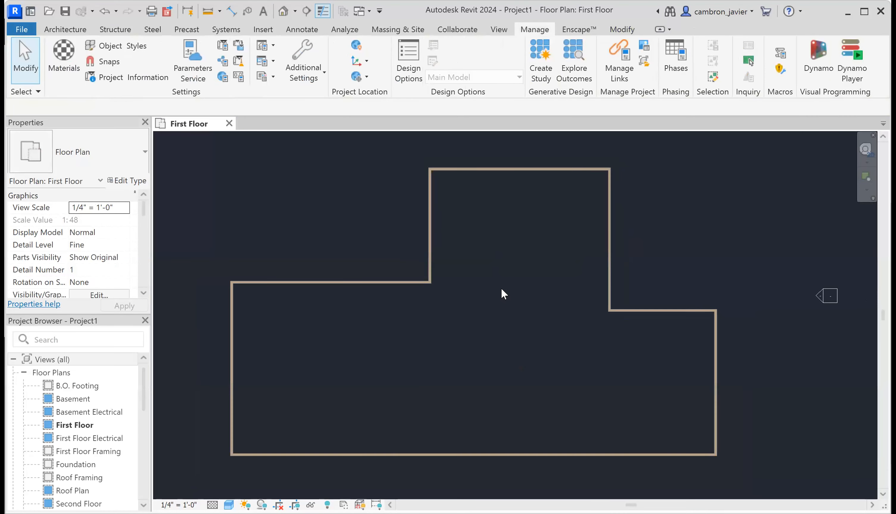
- Set the western stepped horizontal wall 15' from the long bottom wall's inner face, and undo that move
scroll(325, 309, up, 2)
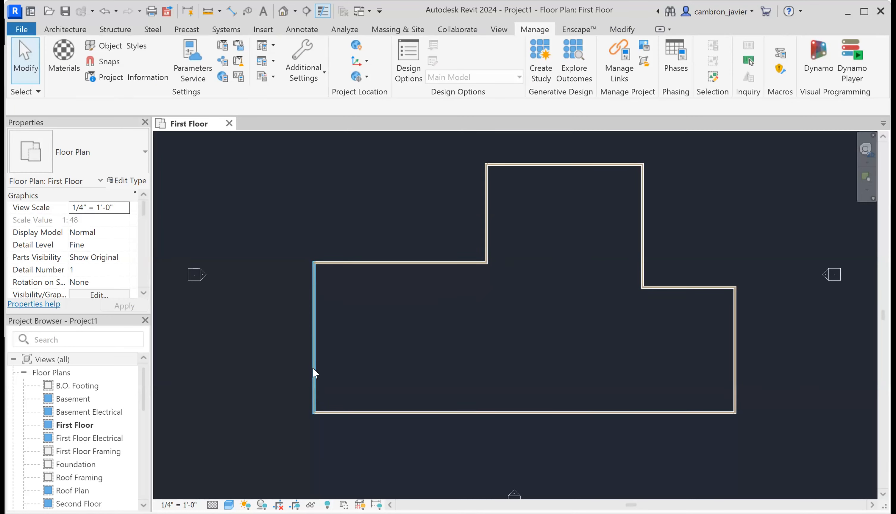
click(337, 411)
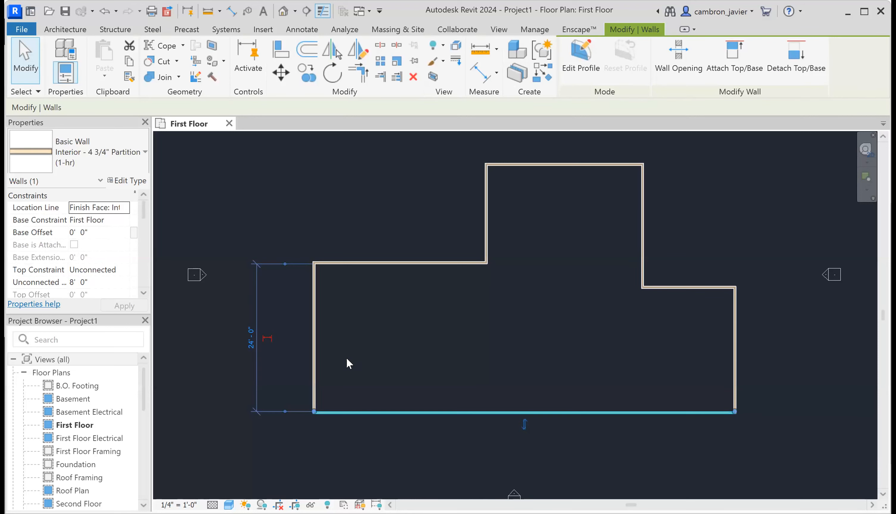
click(350, 325)
click(349, 263)
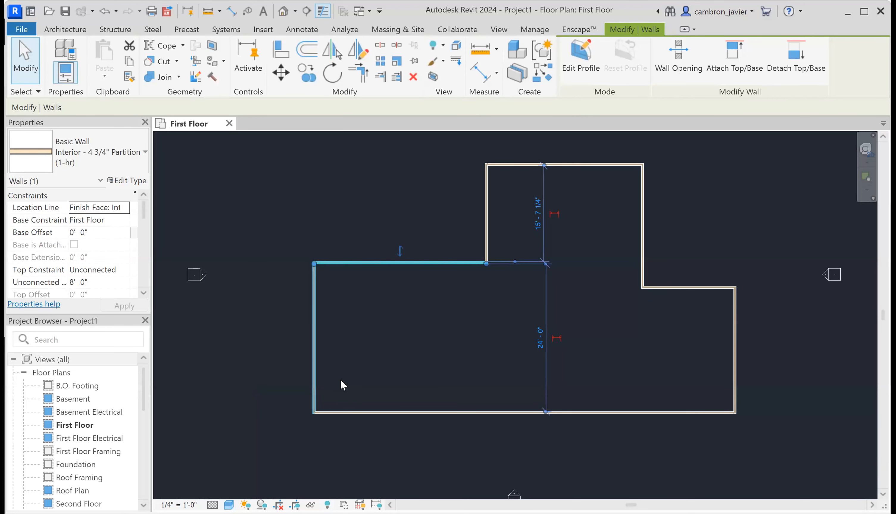
click(413, 360)
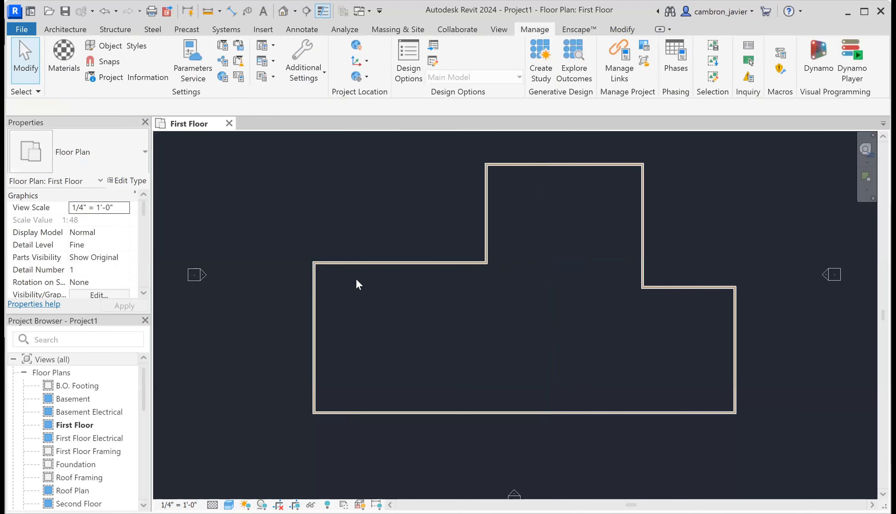
click(362, 263)
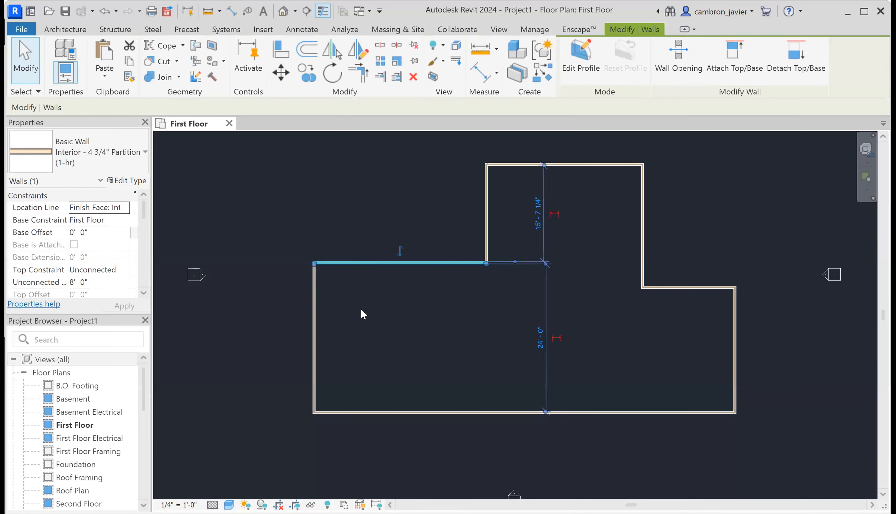
click(540, 341)
text(15)
key(Return)
click(614, 342)
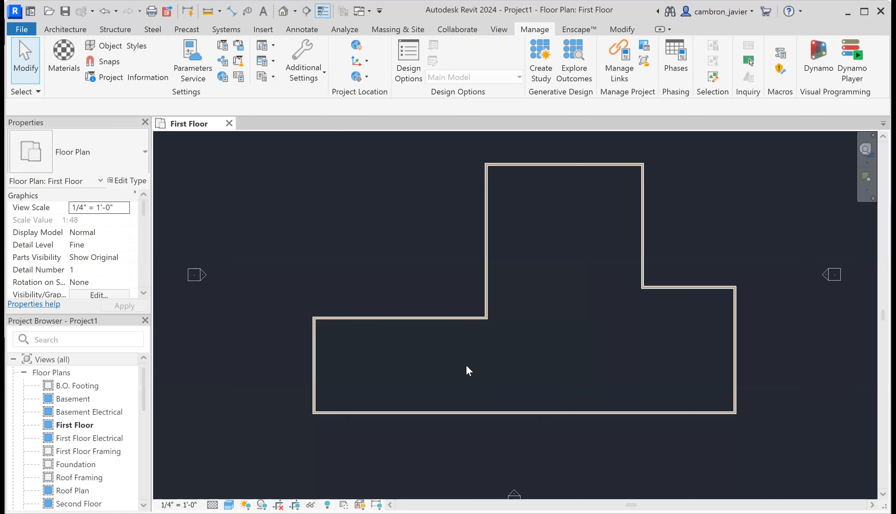
key(ctrl+z)
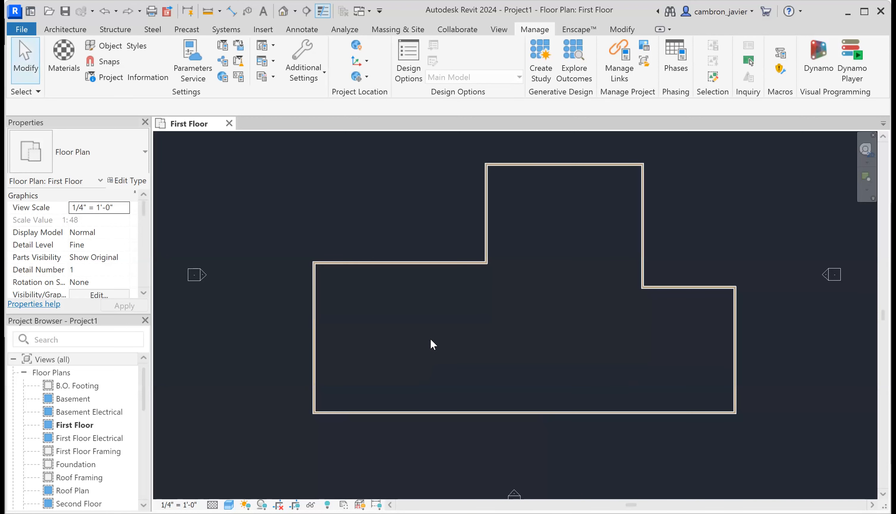
- Relocate the western stepped wall's lower witness line to the outer face of the long bottom wall
click(356, 263)
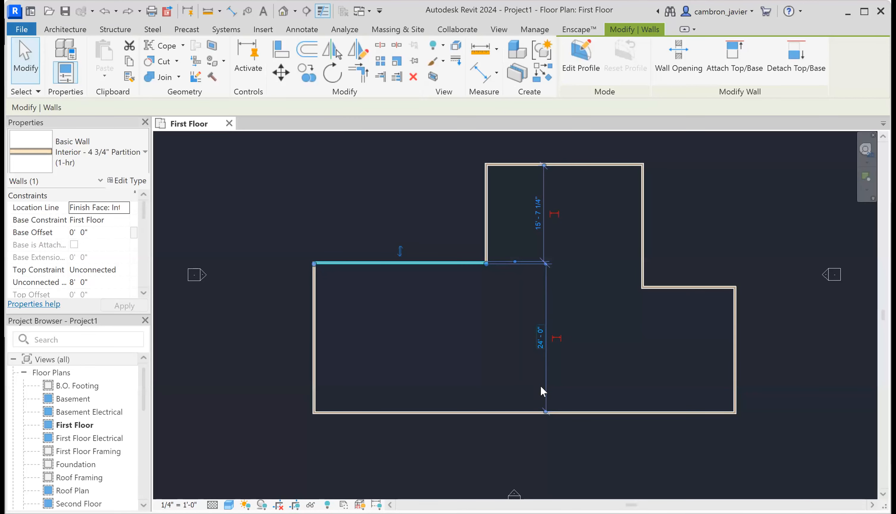
scroll(535, 415, up, 3)
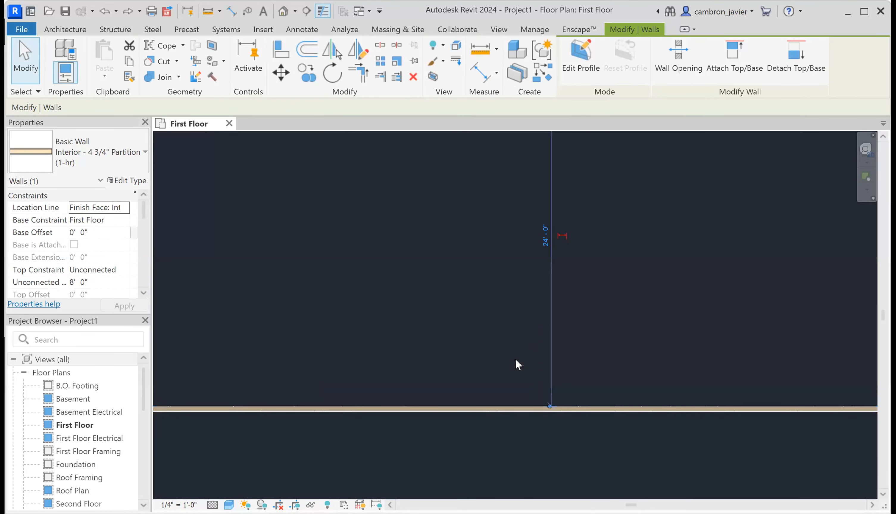
scroll(522, 384, down, 4)
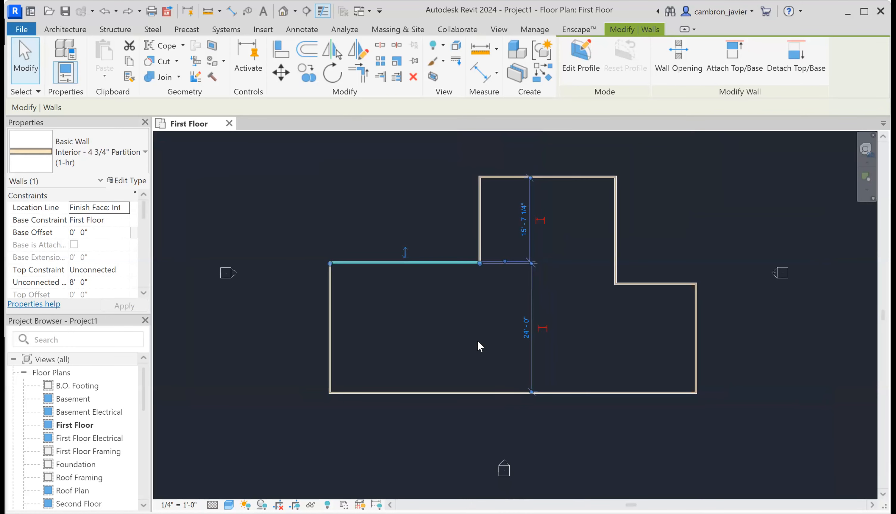
scroll(537, 391, up, 5)
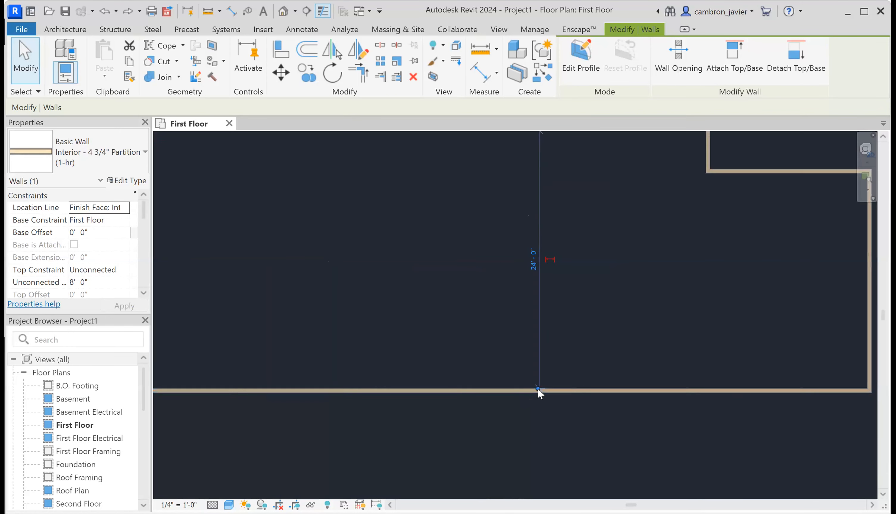
click(537, 392)
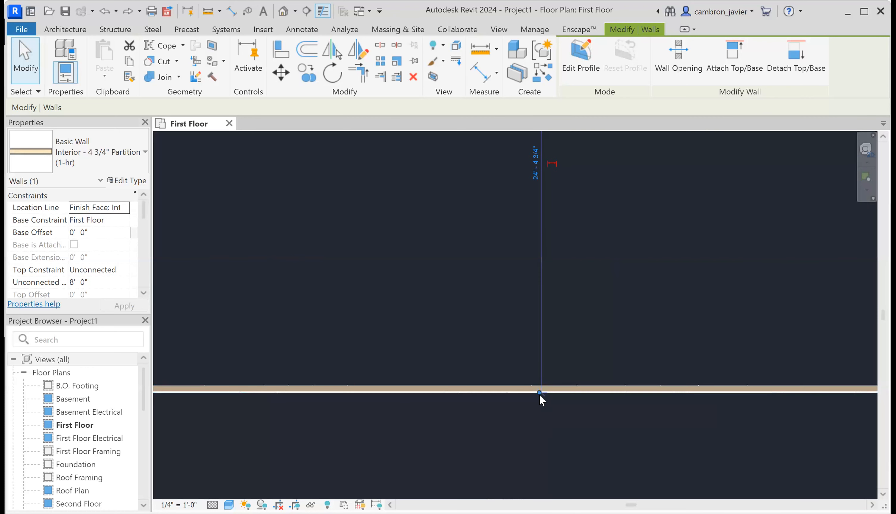
scroll(556, 380, down, 5)
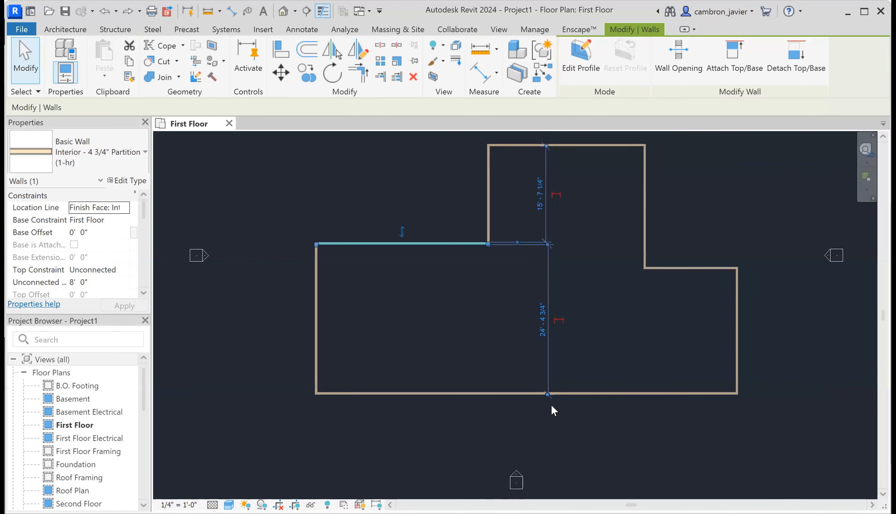
- Set the western stepped horizontal wall's distance to the bottom wall's outer face to 15'
click(541, 320)
text(15)
key(Return)
click(596, 314)
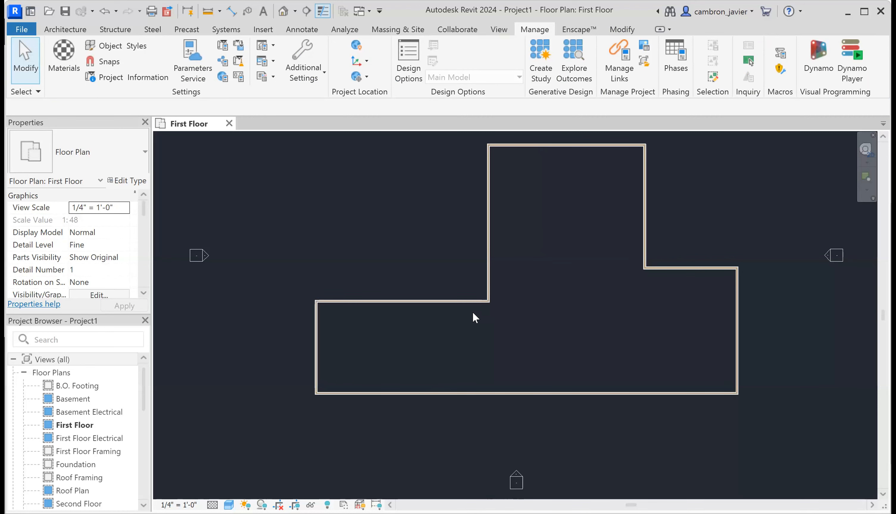
- Examine the temporary dimension and witness lines between the western stepped horizontal wall and the long bottom wall
click(354, 301)
scroll(548, 394, up, 6)
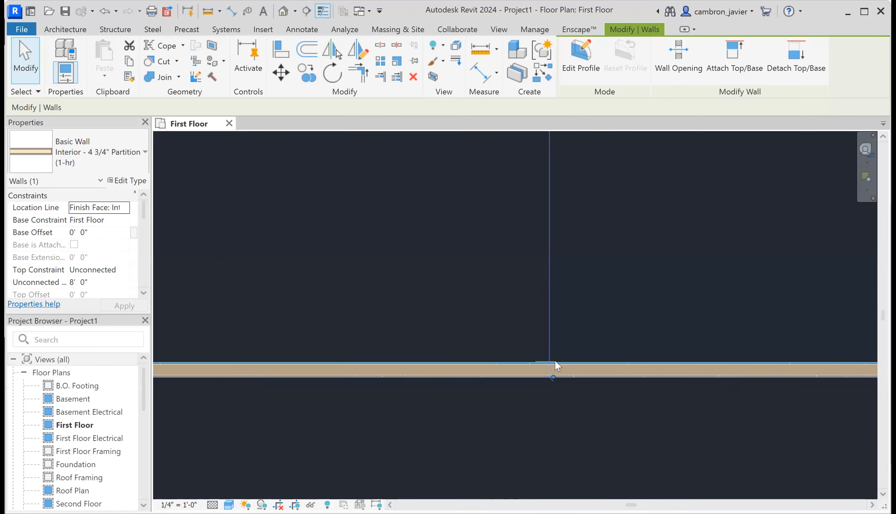
scroll(576, 352, down, 2)
scroll(572, 353, down, 2)
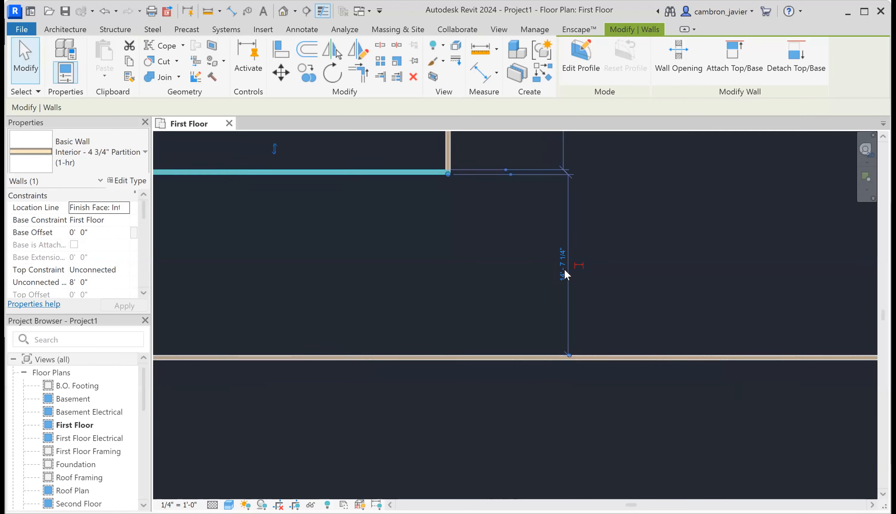
scroll(565, 275, up, 2)
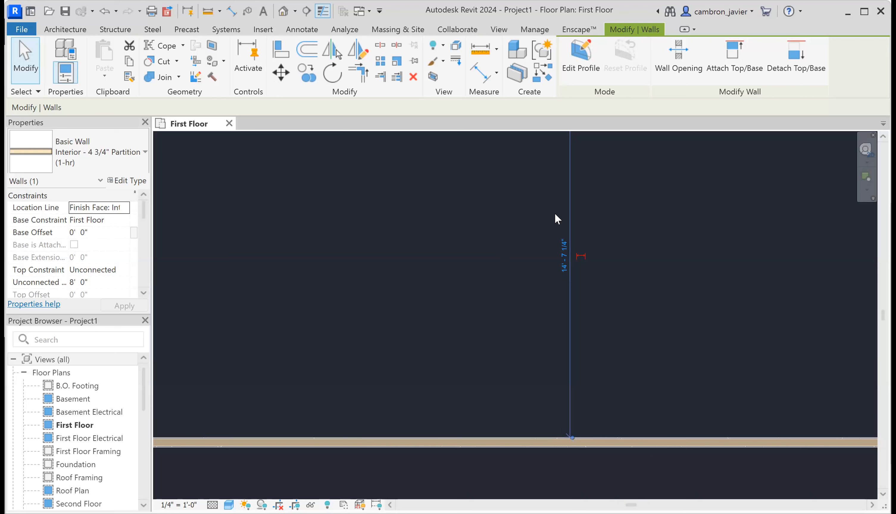
scroll(536, 253, down, 3)
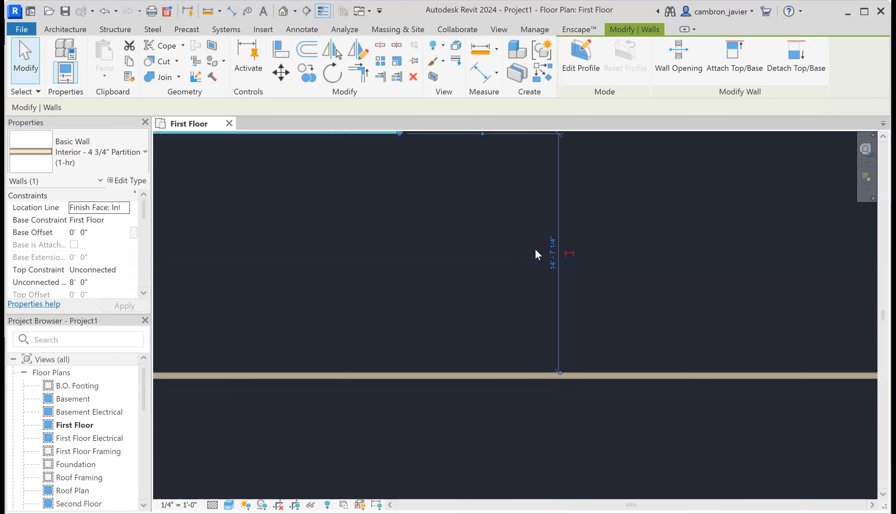
click(502, 254)
scroll(501, 255, down, 3)
scroll(351, 232, up, 2)
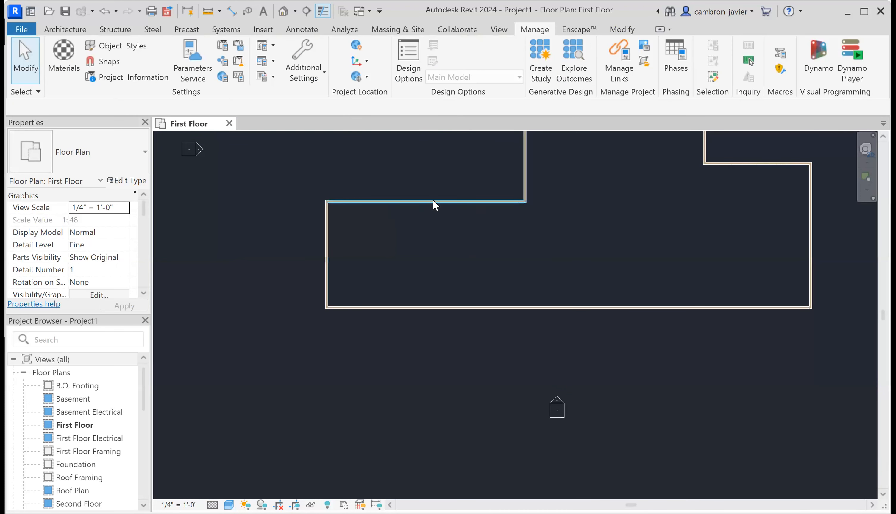
- For the westernmost vertical wall's temporary dimension, relocate the opposite witness line to the far face of the upper block's west wall
click(325, 235)
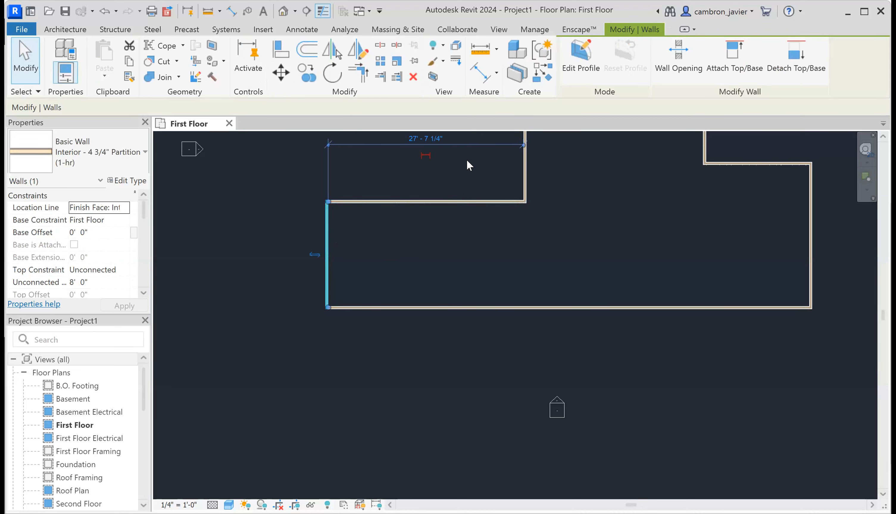
scroll(512, 162, up, 4)
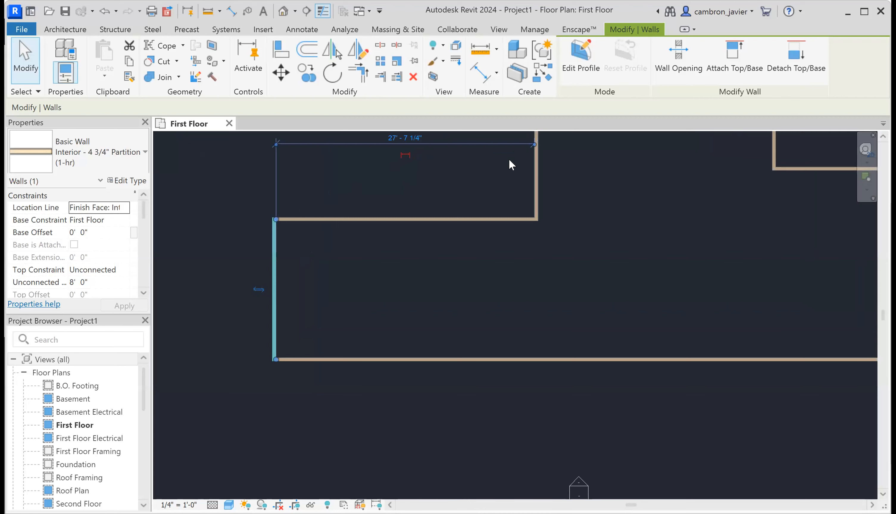
scroll(512, 163, down, 2)
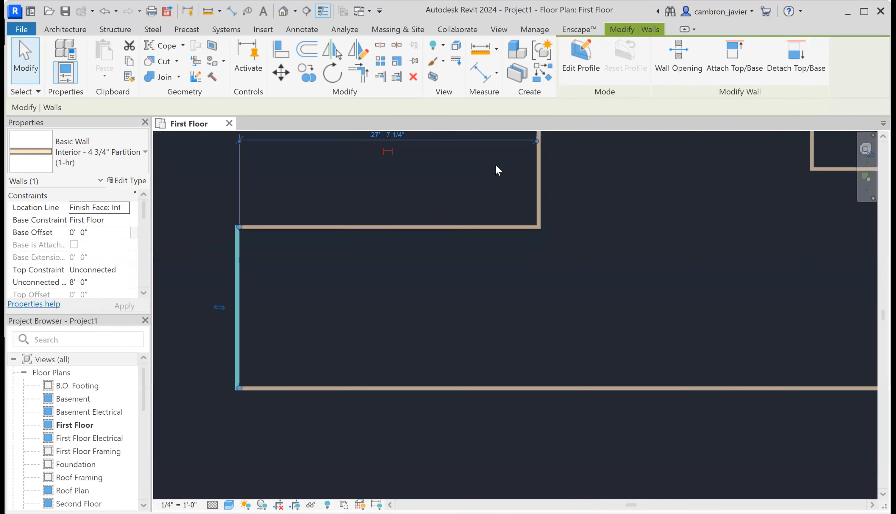
click(537, 142)
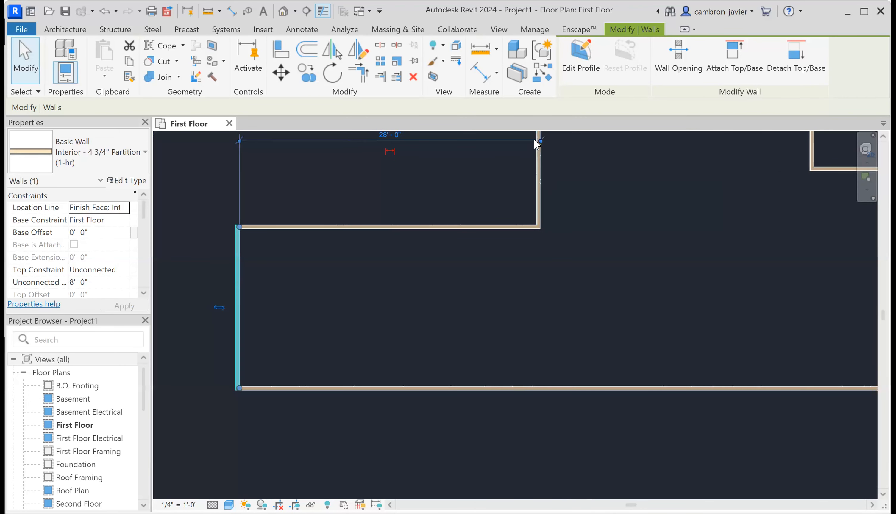
scroll(512, 156, down, 1)
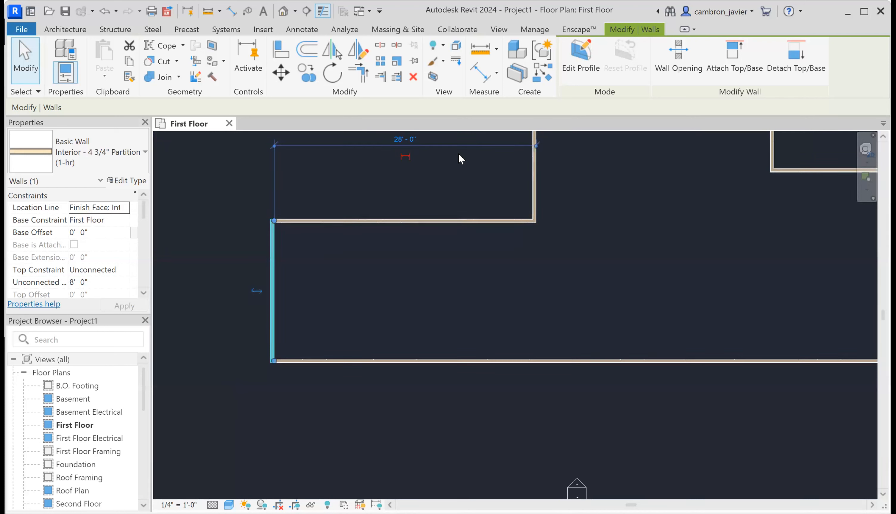
- Set the westernmost vertical wall's distance to the far face of the upper block's west wall to 20'
click(403, 139)
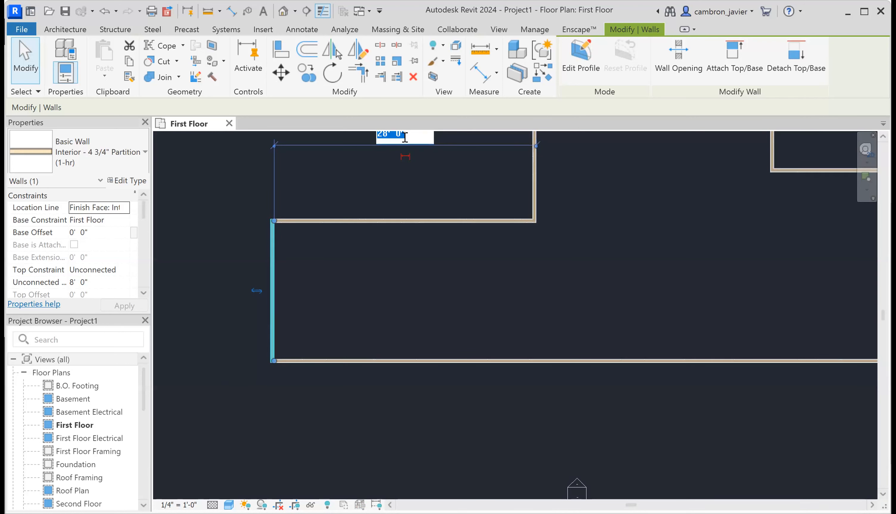
text(20)
key(Return)
click(563, 156)
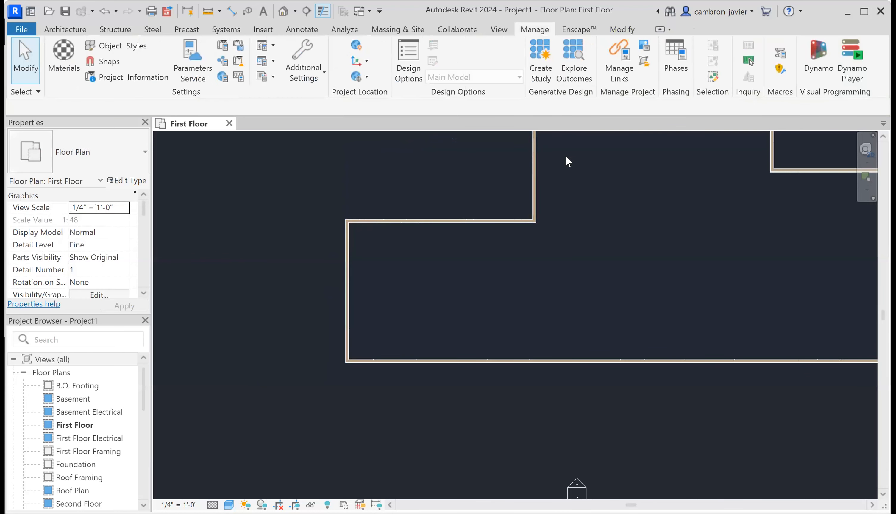
scroll(514, 175, down, 1)
scroll(531, 177, down, 1)
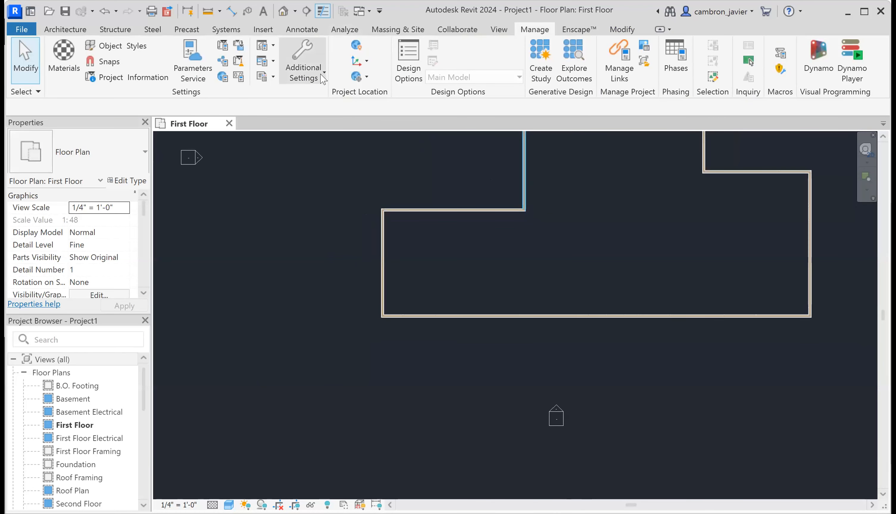
- Review the wall, door and window measuring options in Temporary Dimension Properties, leaving the settings uncommitted
click(306, 71)
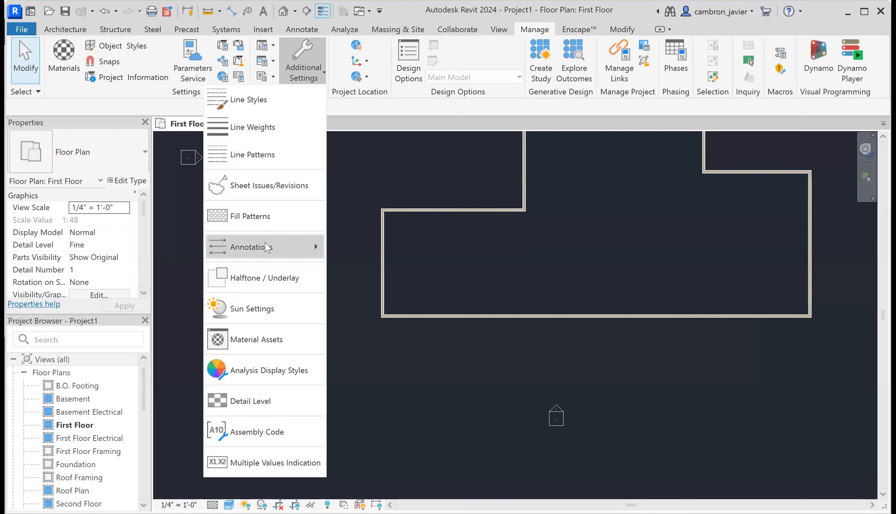
mouse_move(271, 247)
click(160, 272)
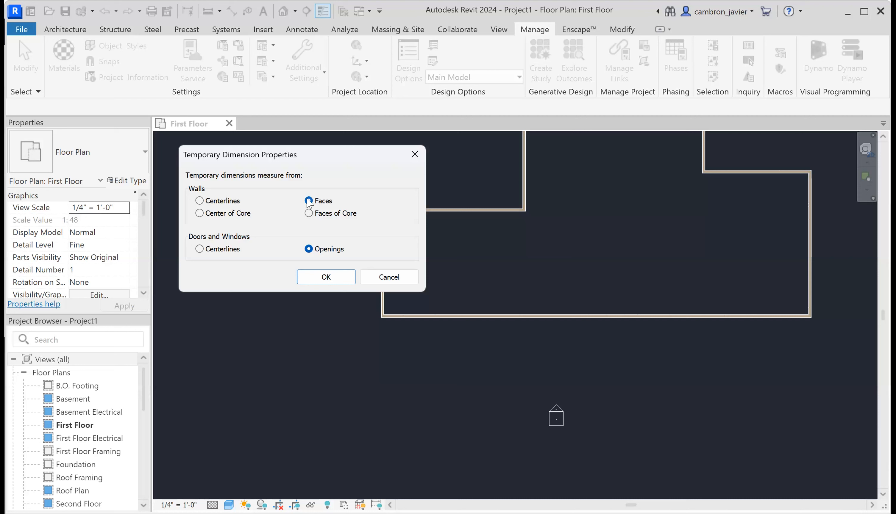
click(390, 277)
scroll(531, 229, down, 3)
scroll(585, 174, down, 4)
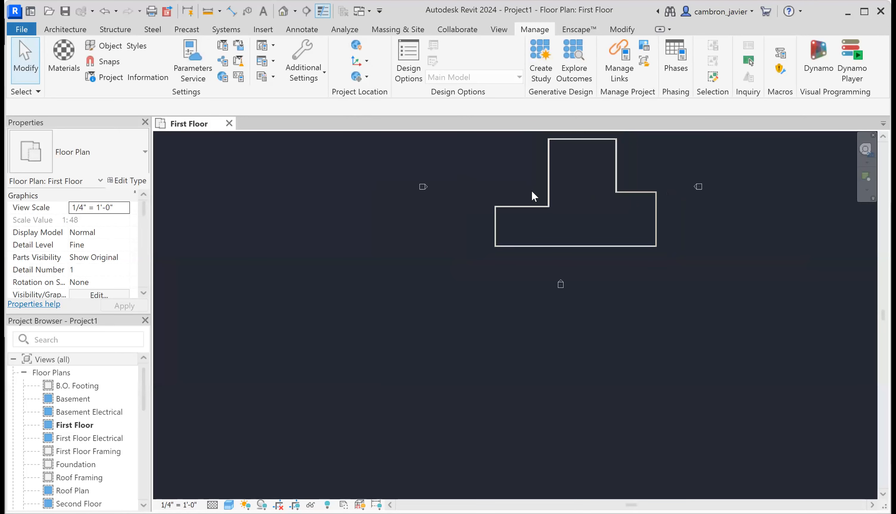